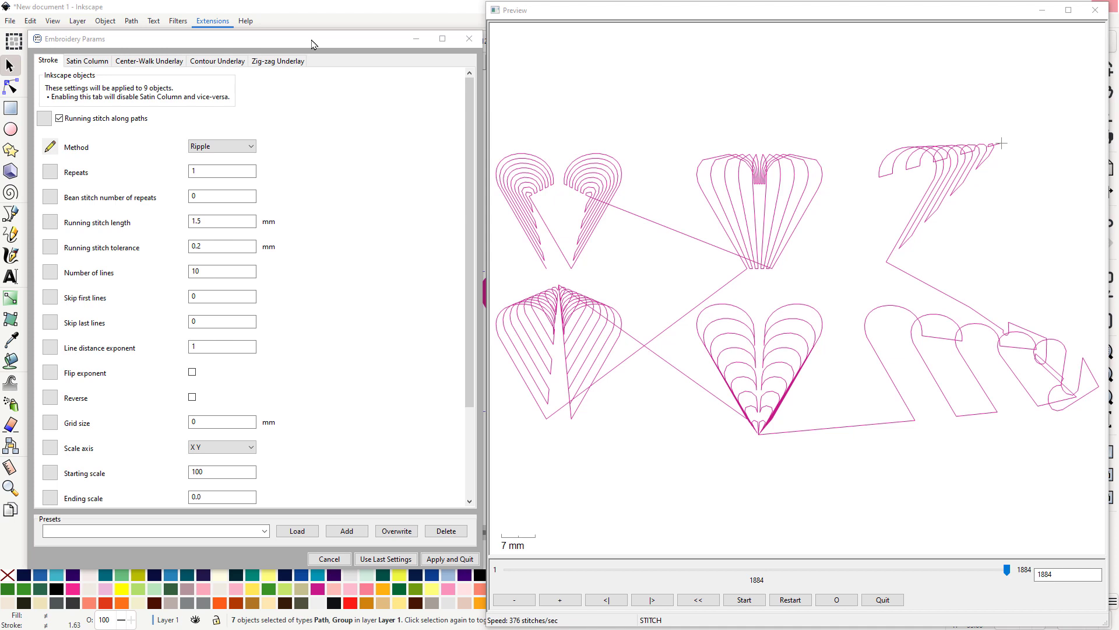
Step: Close the Embroidery Params dialog without applying its settings
mouse_move(312, 44)
left_mouse_down()
mouse_move(300, 45)
mouse_move(309, 46)
left_mouse_up()
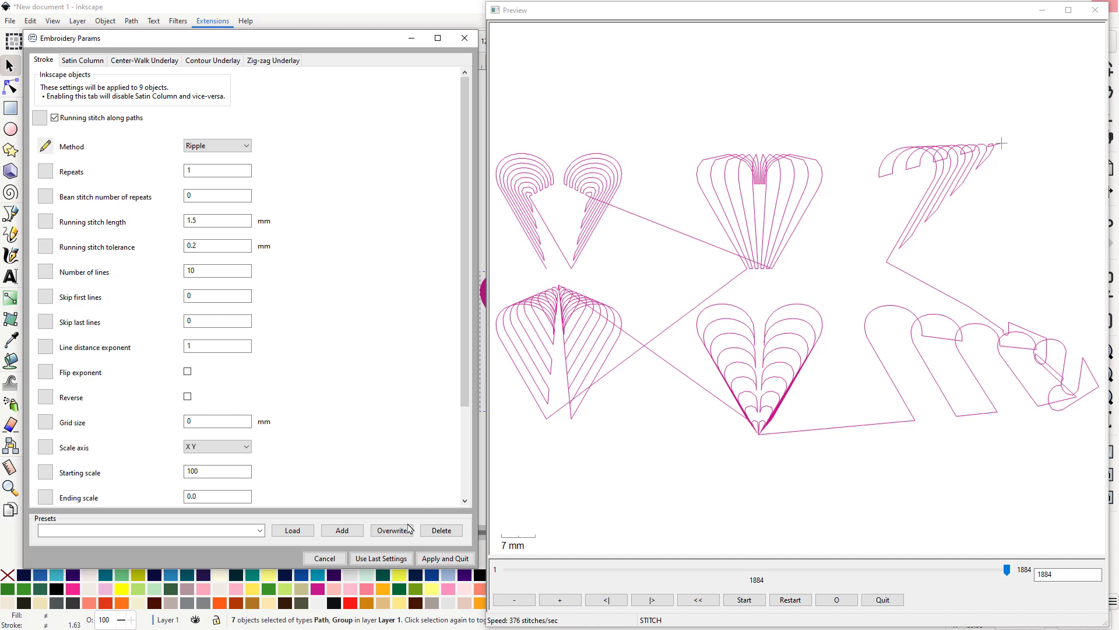
left_click(326, 558)
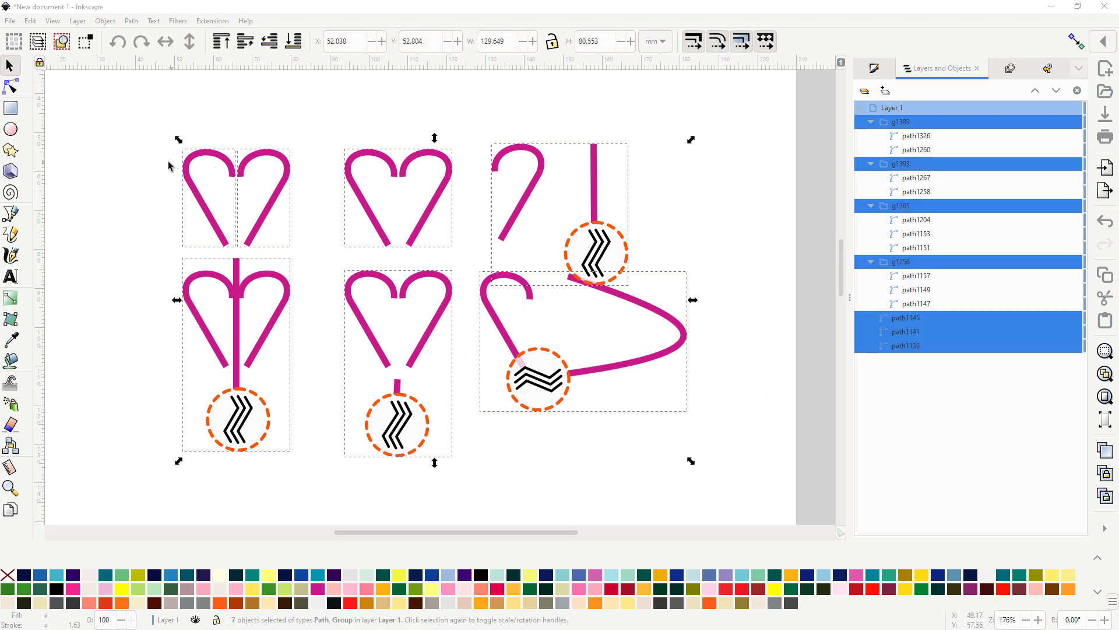
Step: Clear the selection of all objects and shift the left half of the first upper heart about 1.3 mm to the left
left_click(140, 177)
left_click_drag(157, 133, 298, 249)
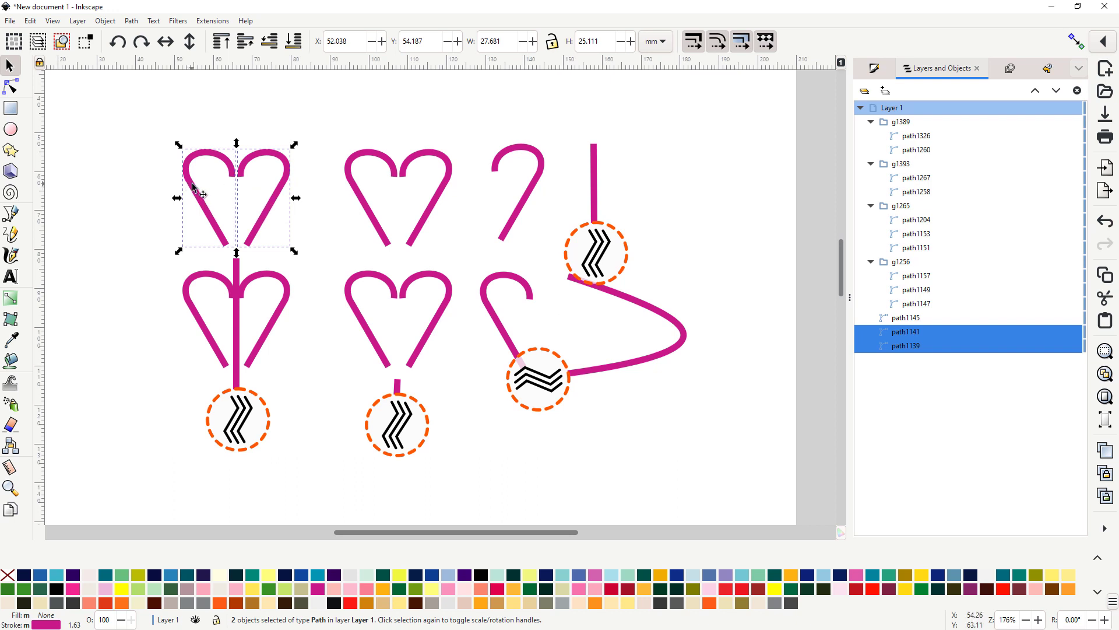
key("Escape")
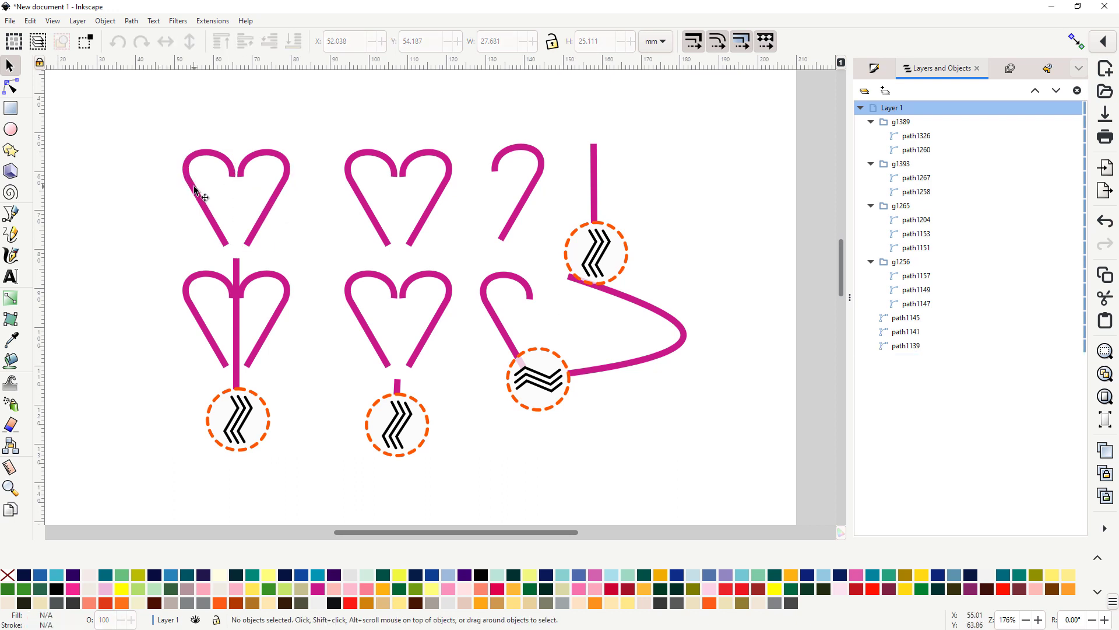
mouse_move(196, 185)
left_mouse_down()
mouse_move(154, 180)
mouse_move(127, 160)
mouse_move(155, 183)
mouse_move(181, 185)
left_mouse_up()
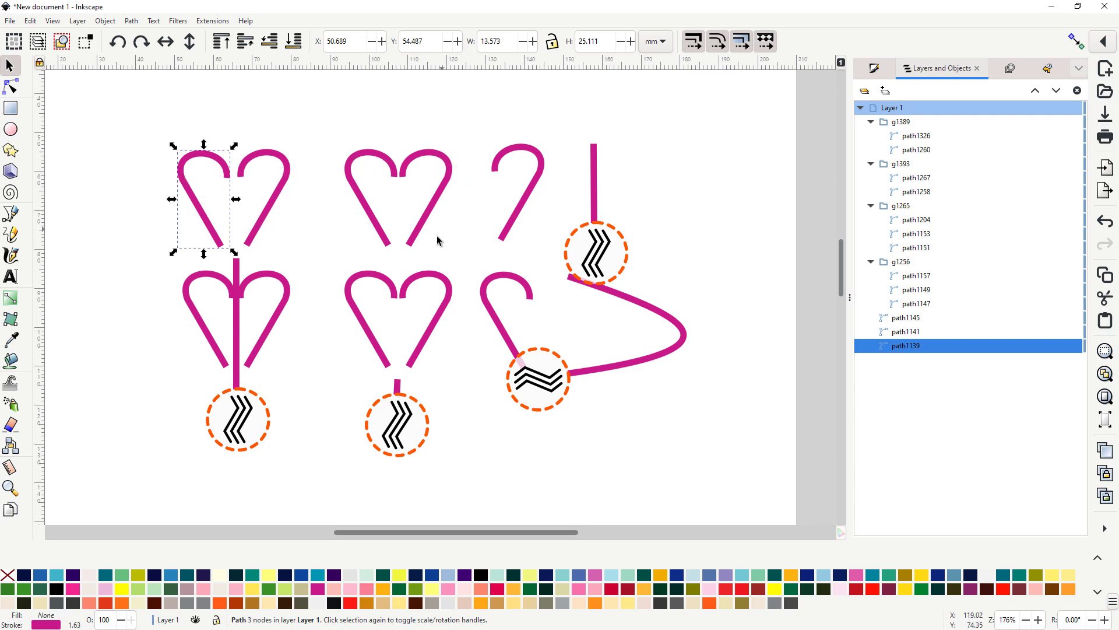
Step: Select the second upper heart and look up the Combine command among the path operations
left_click(389, 167)
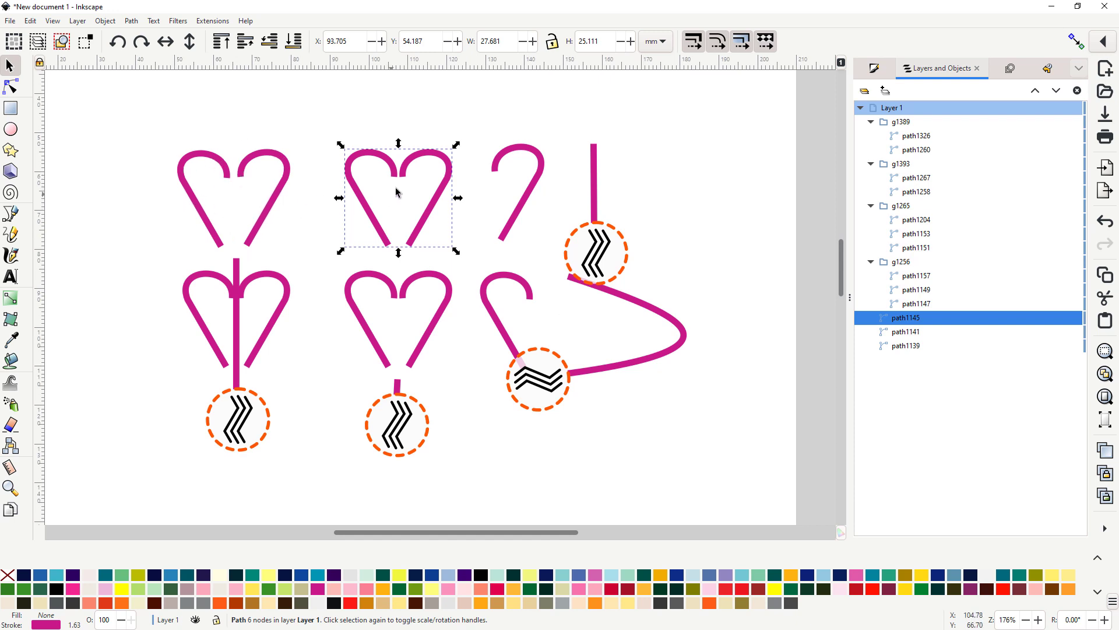
left_click(133, 21)
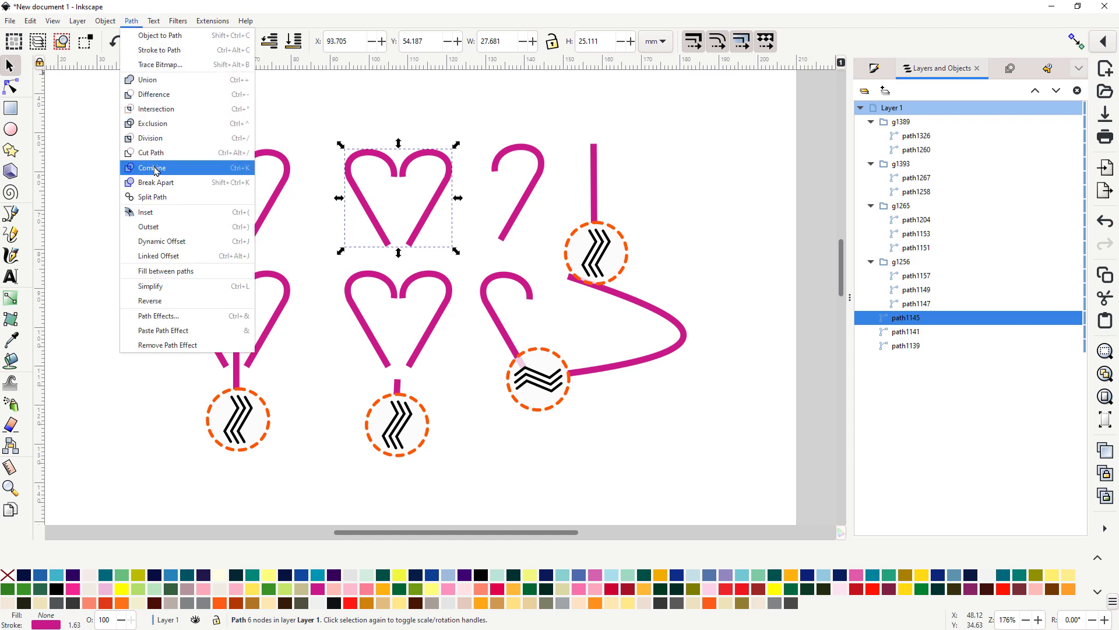
left_click(372, 118)
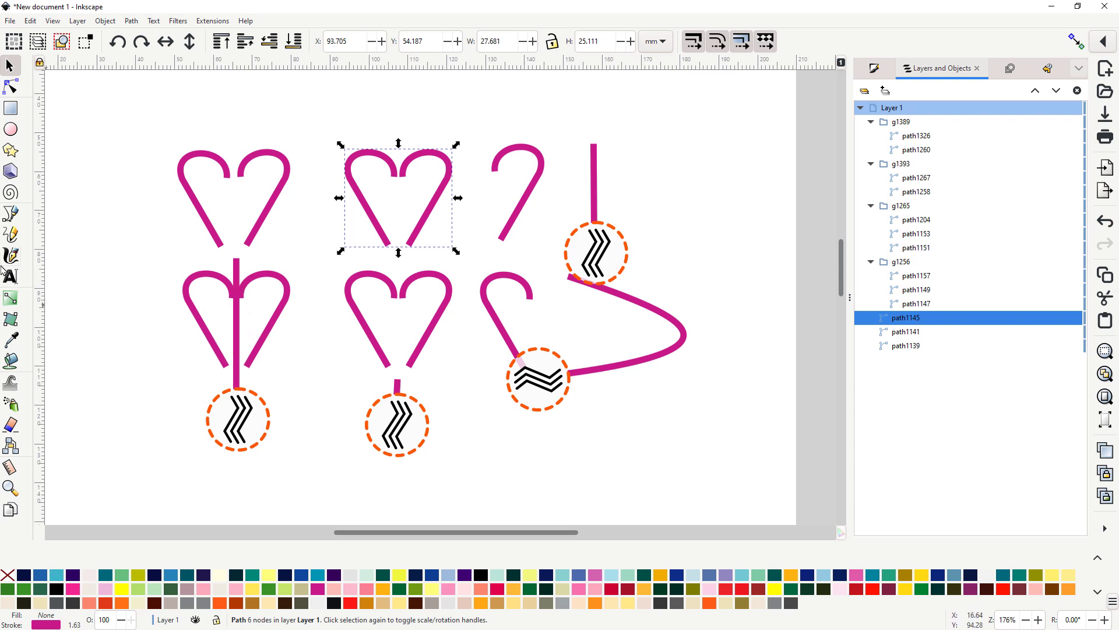
Step: Draw a nearly vertical straight line about 40 mm long beside the lower-left heart with the Pen tool
left_click(11, 214)
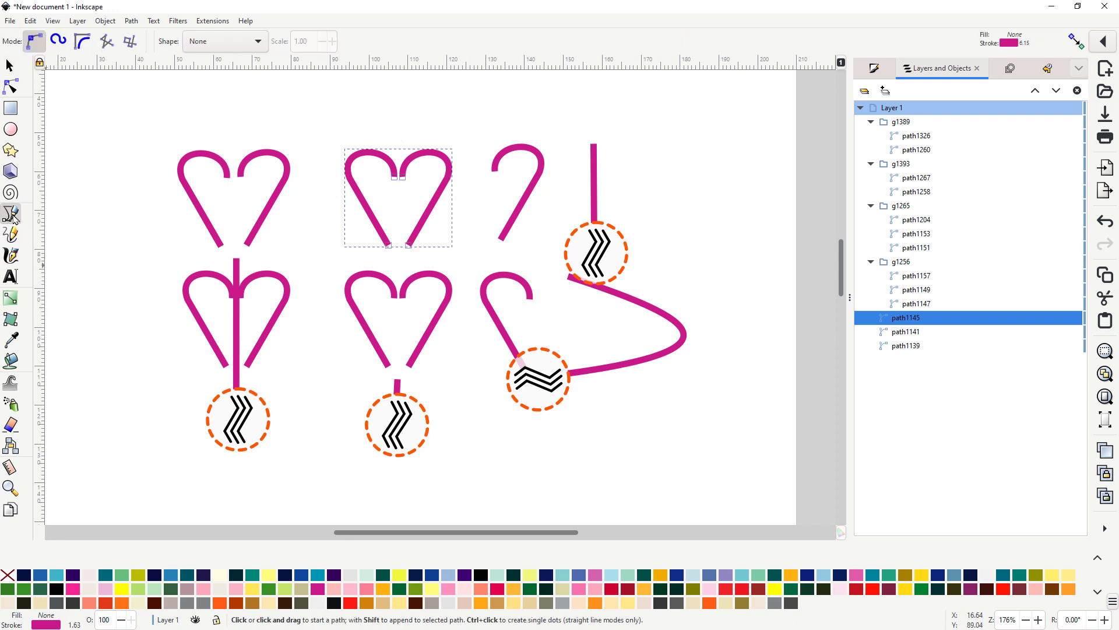
left_click(102, 414)
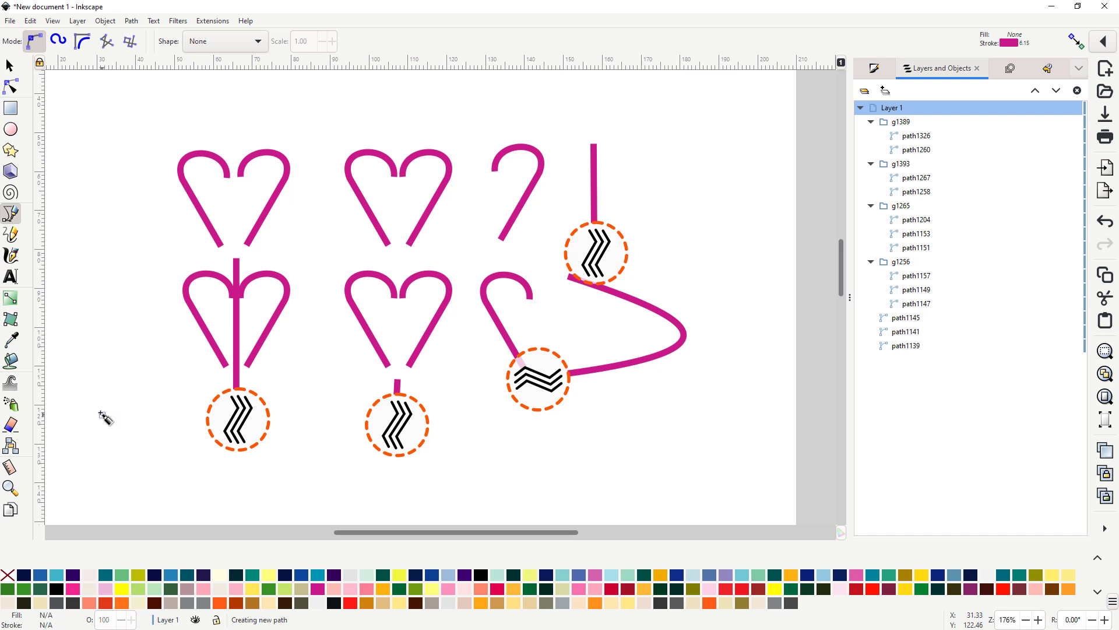
left_click(106, 260)
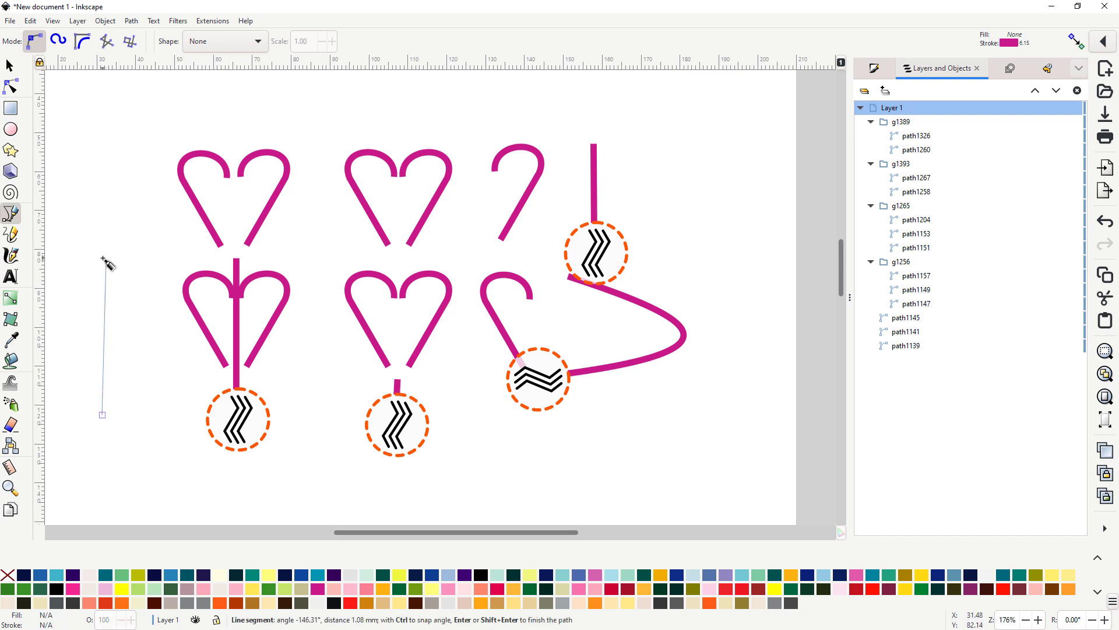
key("Return")
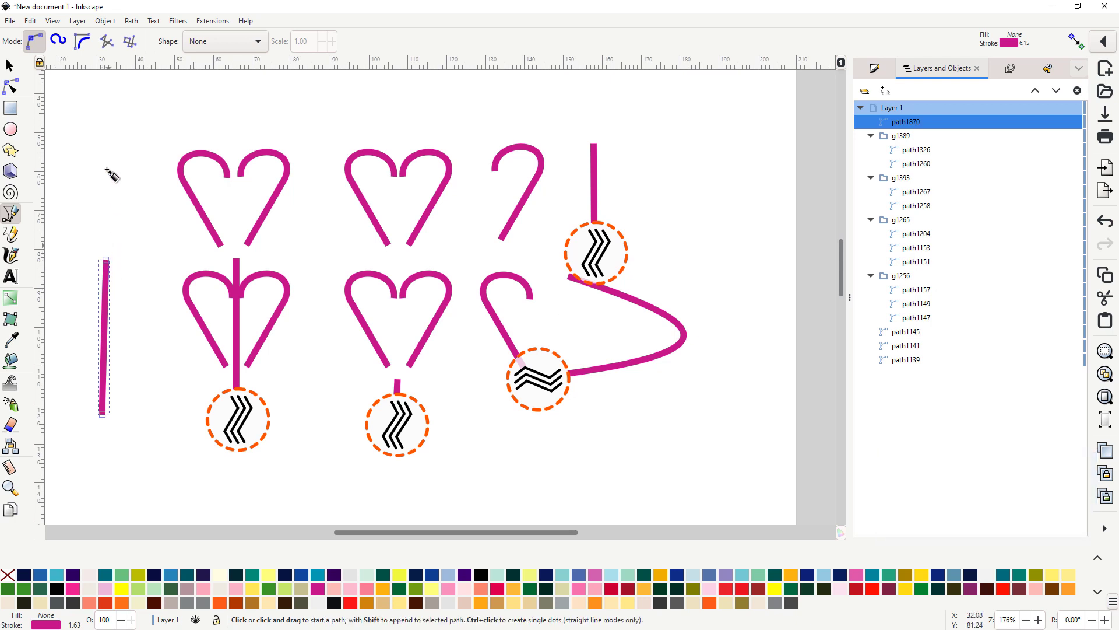
Step: Convert the new straight line to a guide line with Ink/Stitch
left_click(210, 22)
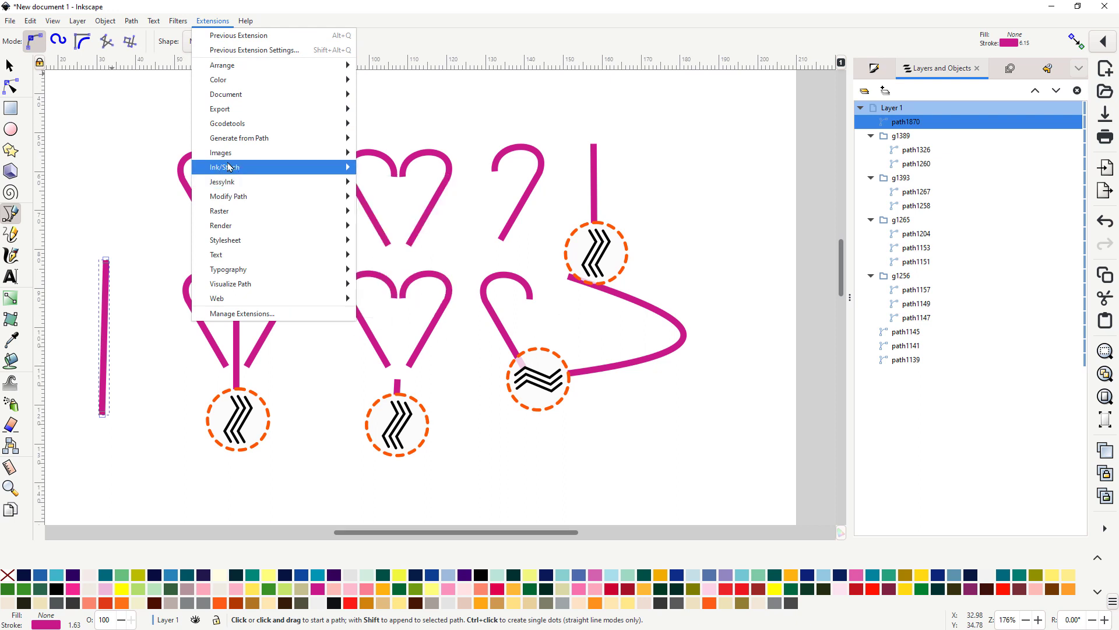
mouse_move(236, 167)
mouse_move(394, 214)
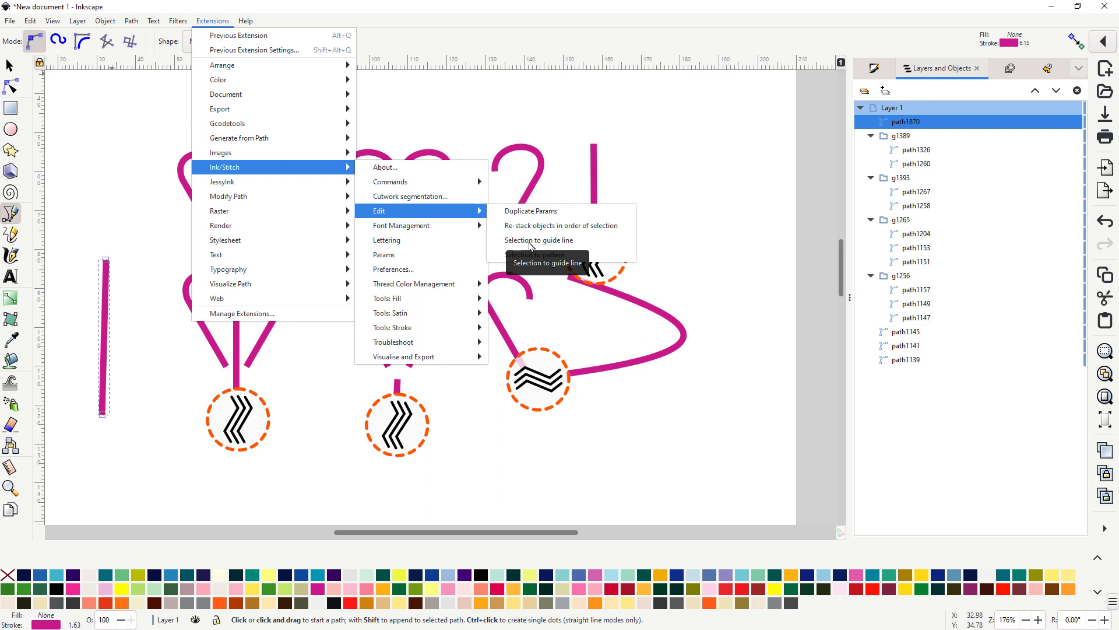
left_click(531, 246)
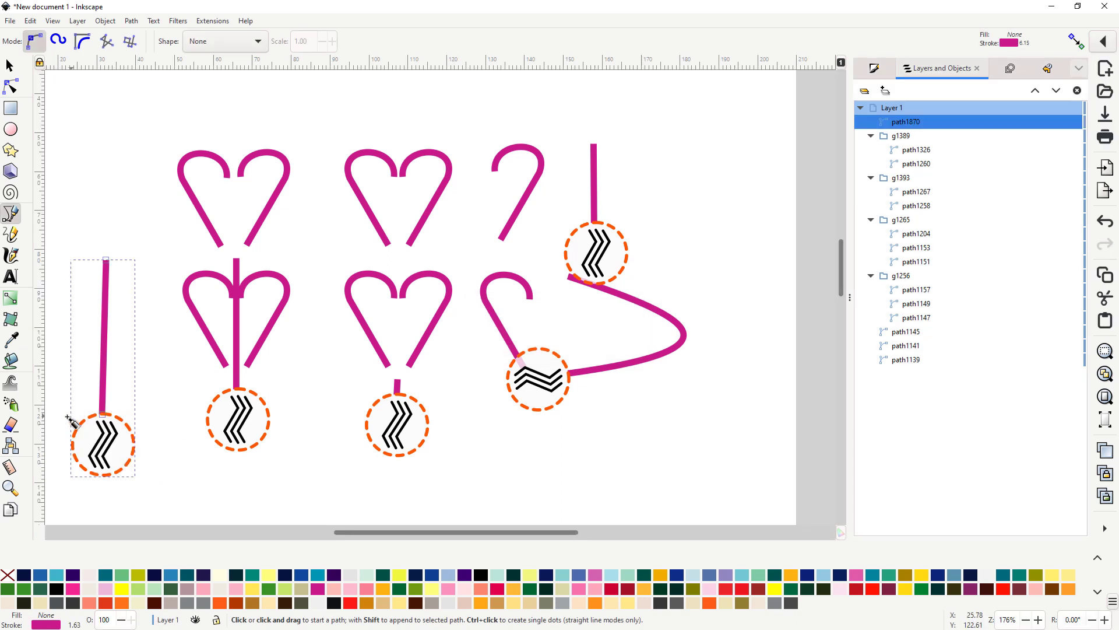
Step: Delete the newly made guide line beside the lower-left heart
left_click(11, 67)
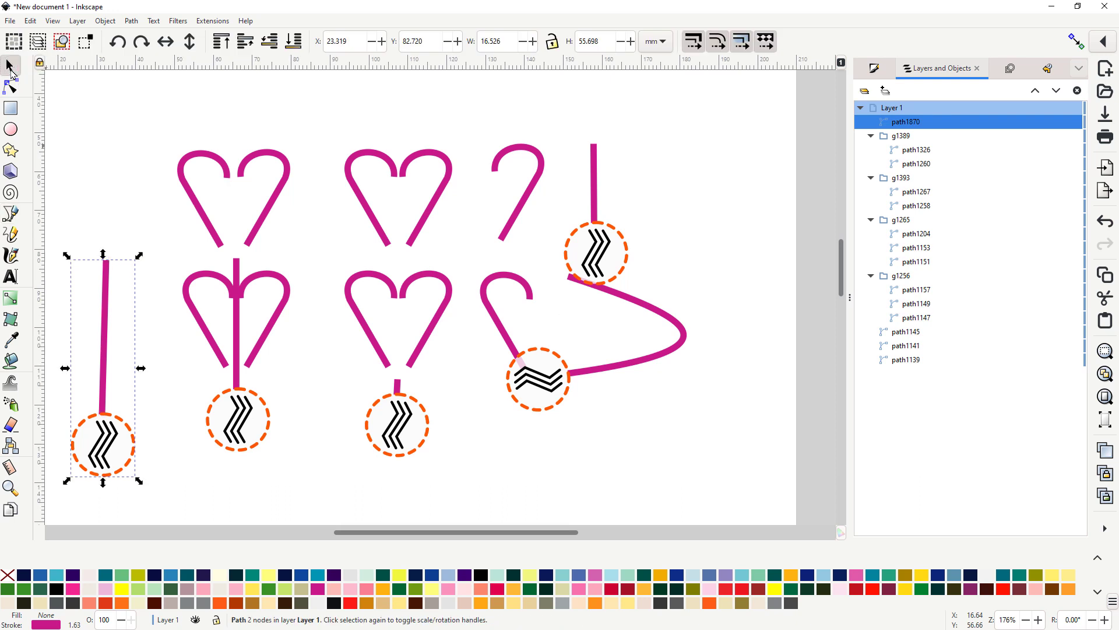
right_click(106, 336)
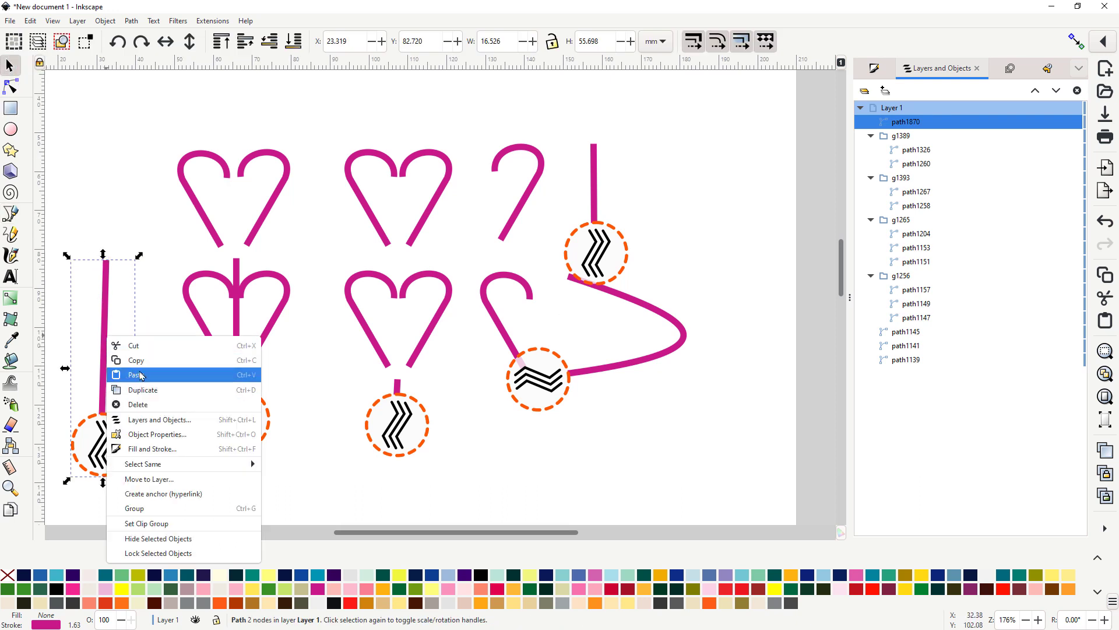
left_click(146, 405)
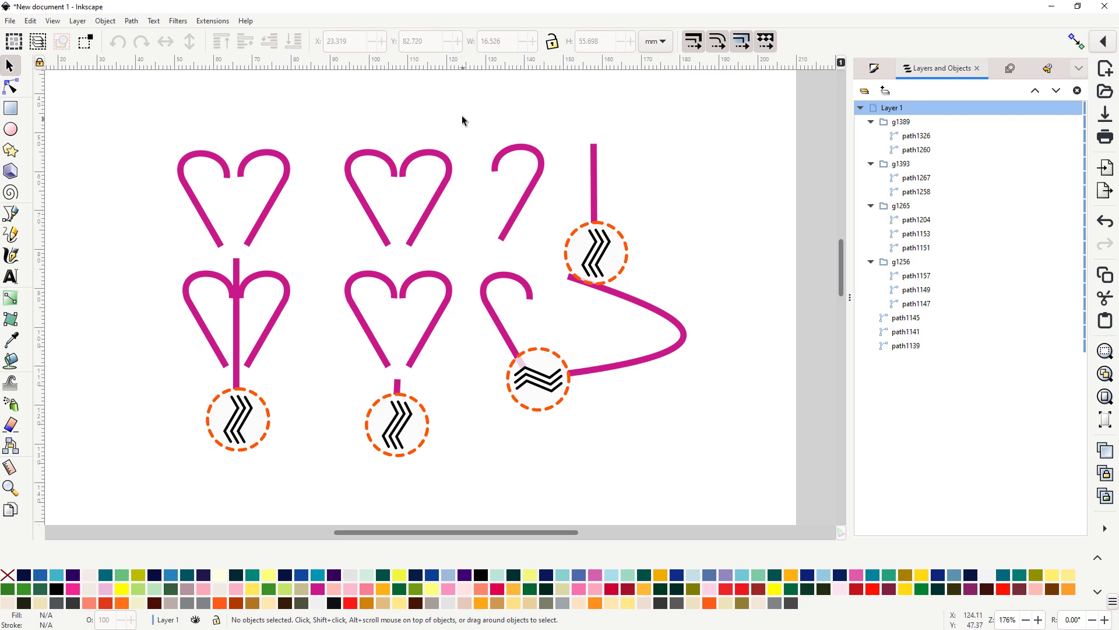
Step: Ungroup the lower-left heart and its long vertical guide line, and clear the selection
left_click(523, 145)
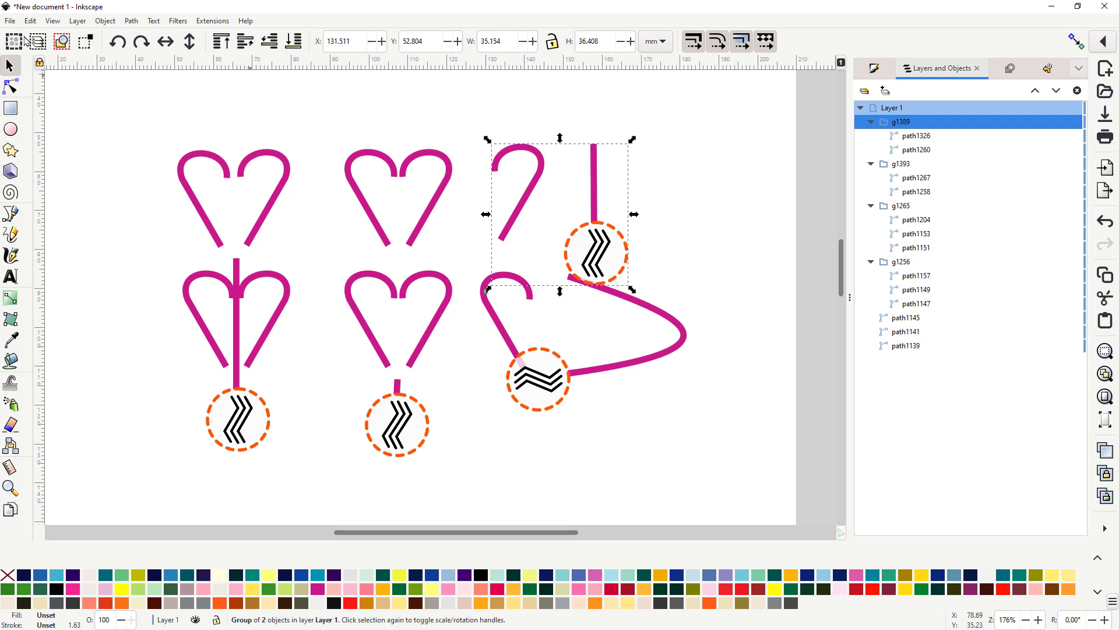
left_click(235, 290)
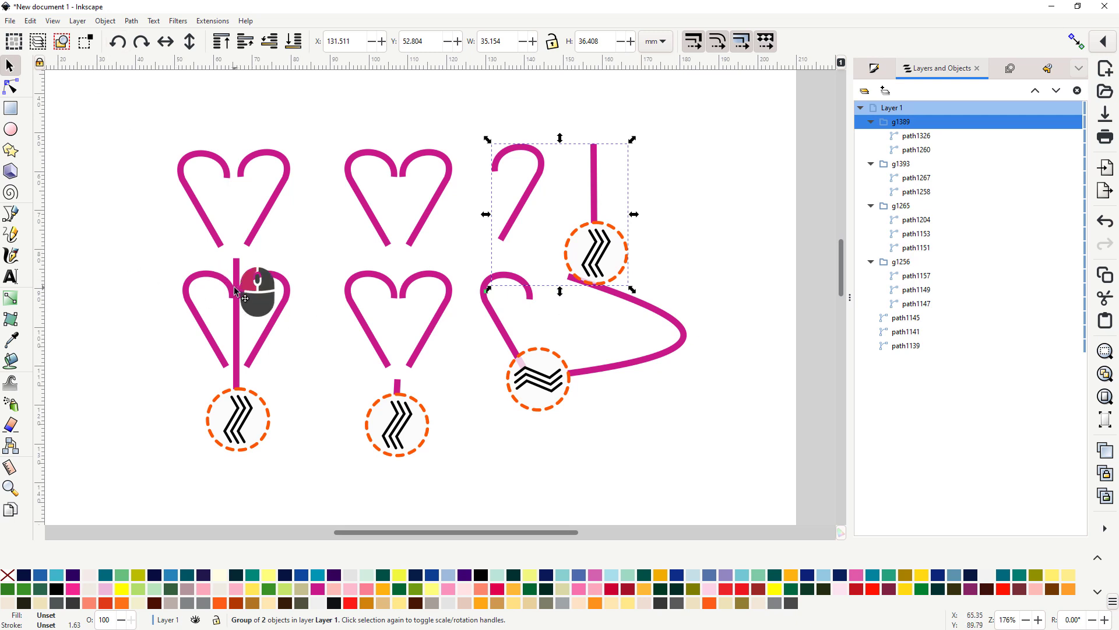
left_click(105, 21)
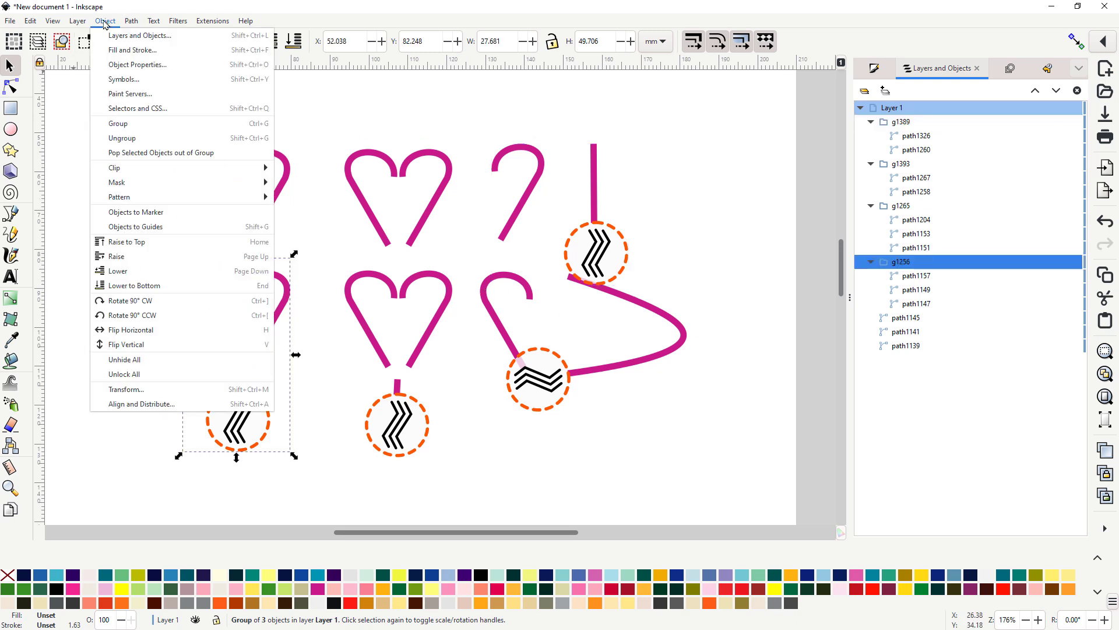
left_click(122, 140)
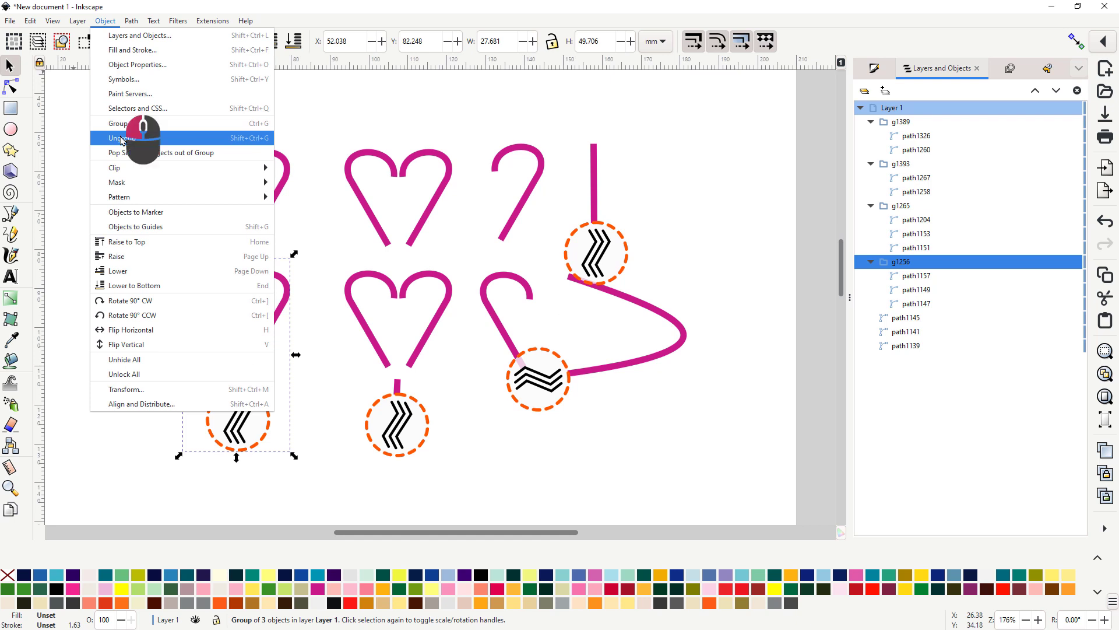
left_click(156, 329)
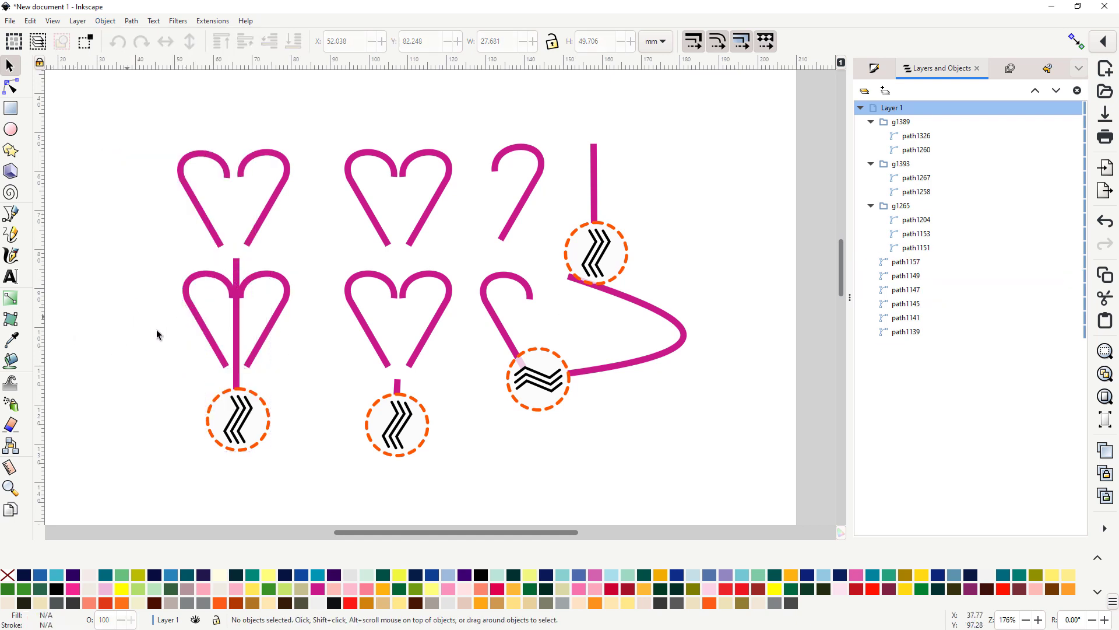
Step: Move the lower-left heart's two halves slightly apart and place the vertical guide line between them, a little lower
left_click_drag(194, 318, 121, 327)
left_click_drag(288, 318, 323, 324)
left_click_drag(323, 323, 304, 319)
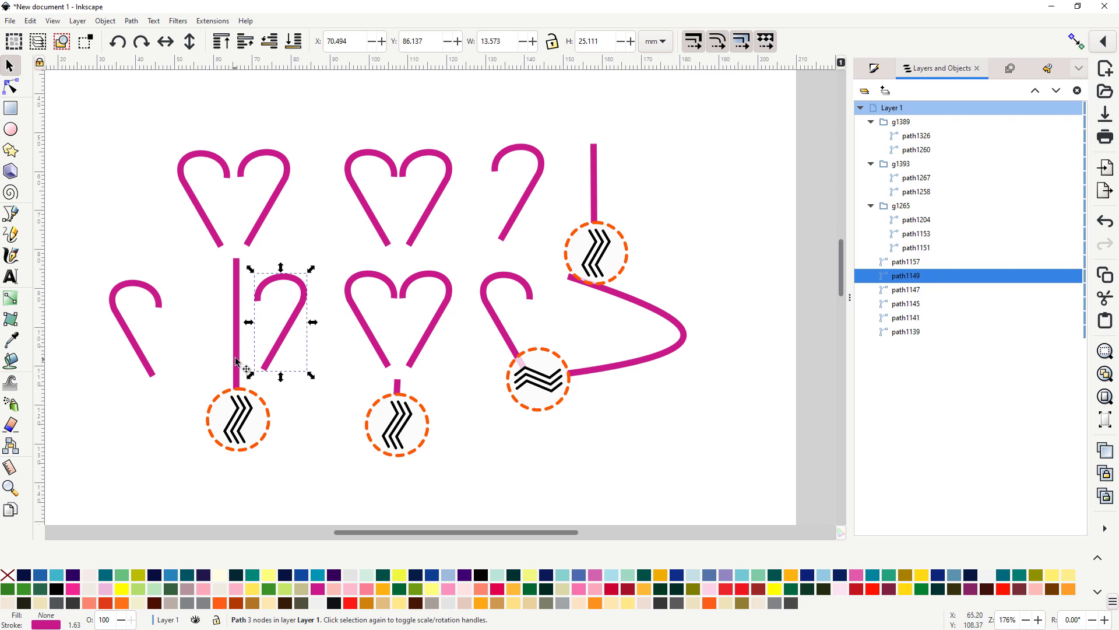
left_click_drag(236, 362, 241, 379)
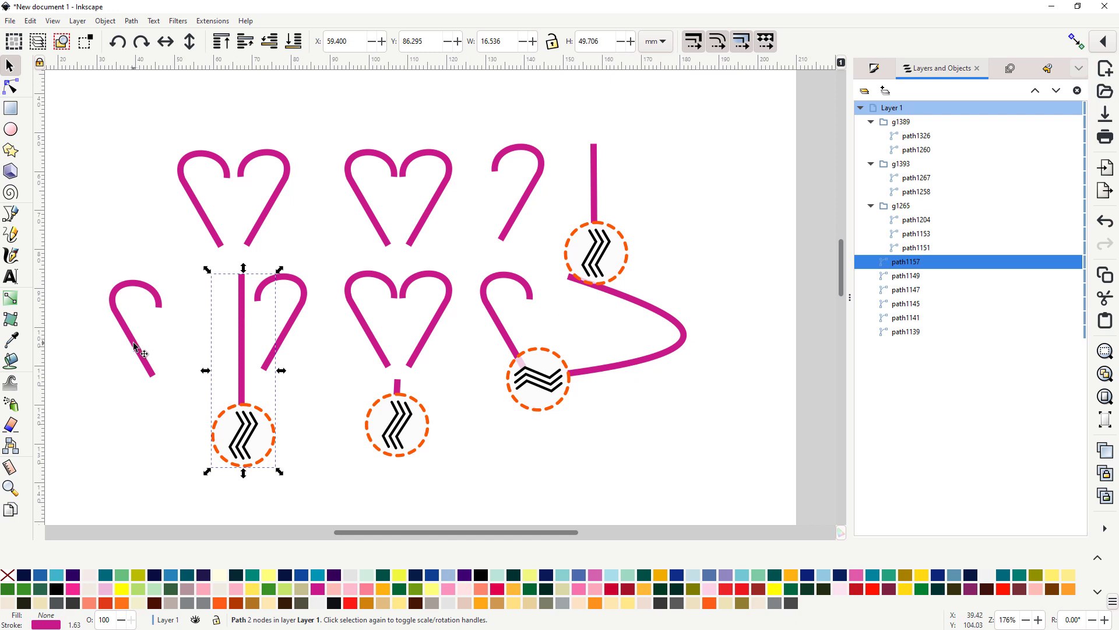
left_click_drag(150, 345, 202, 344)
Step: Group the lower-left heart's two halves together with the vertical guide line
left_click_drag(118, 252, 324, 487)
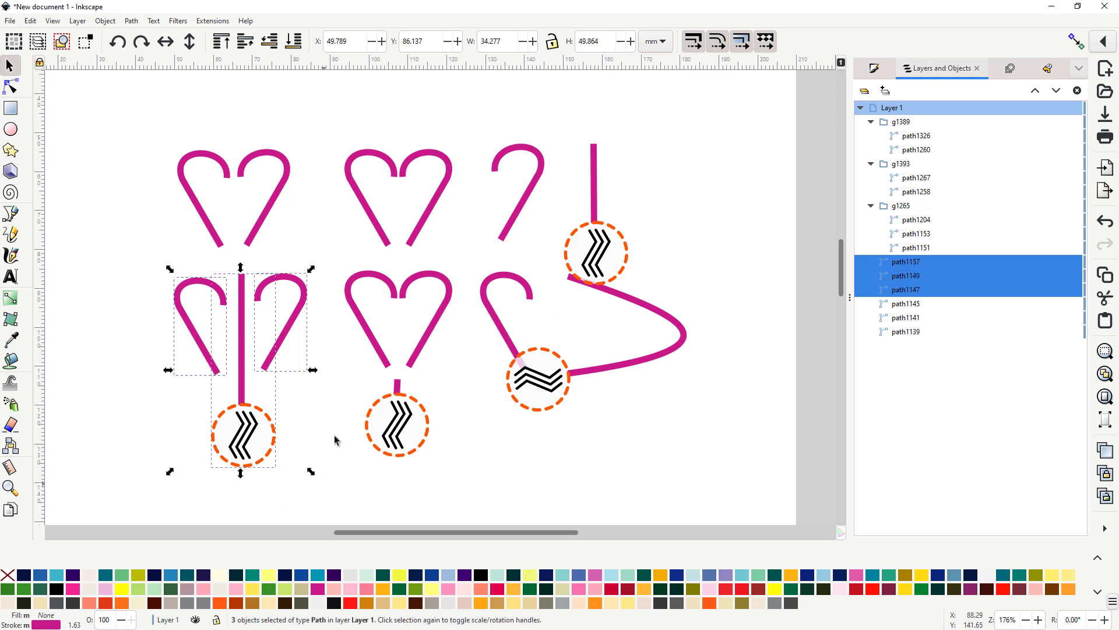
left_click(106, 22)
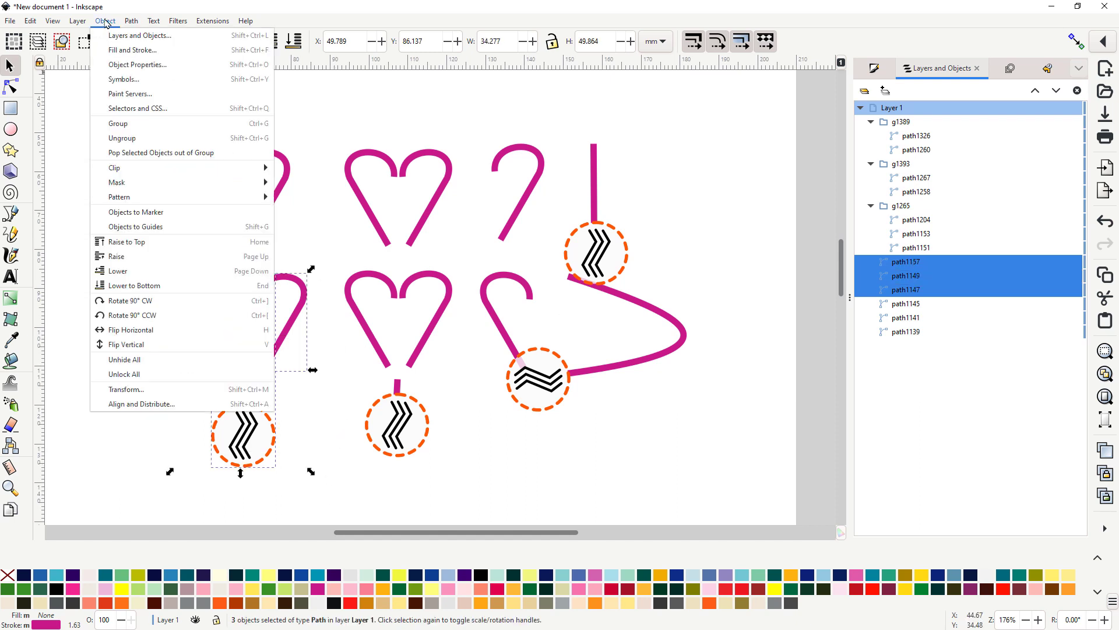
left_click(124, 128)
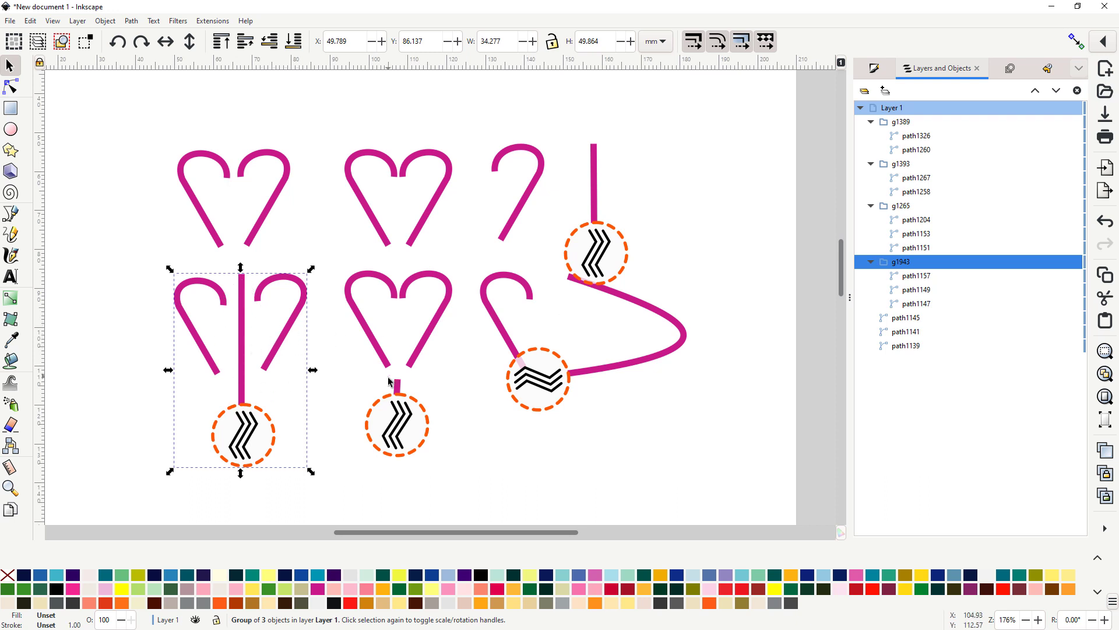
Step: Edit the grouped vertical guide line's nodes and move its upper end node up by 0.60 mm
left_click(11, 88)
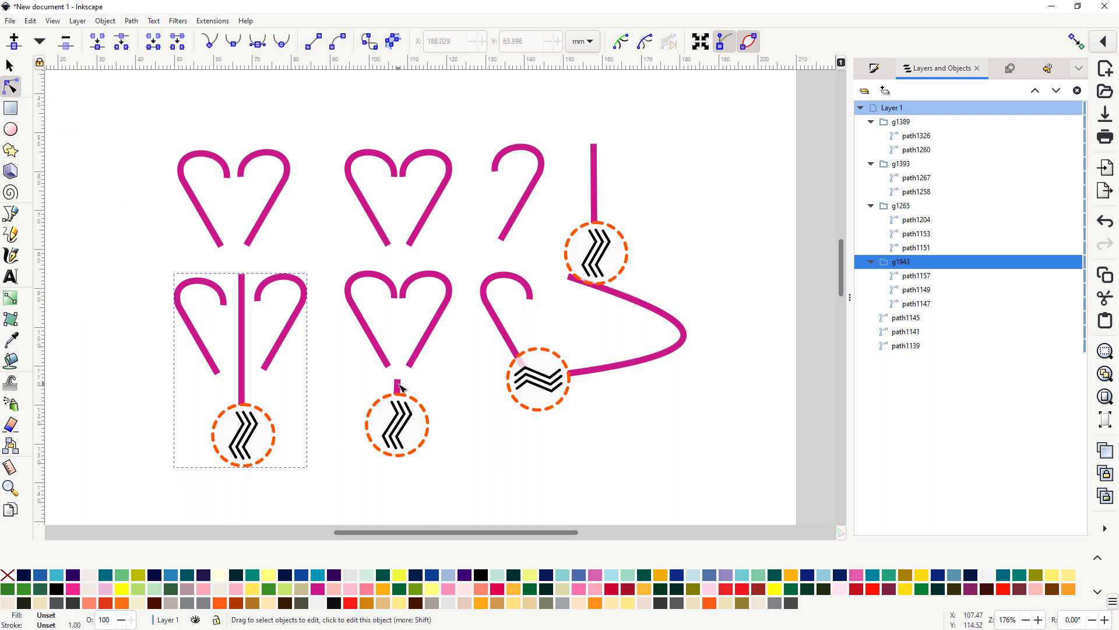
left_click(245, 336, "ctrl")
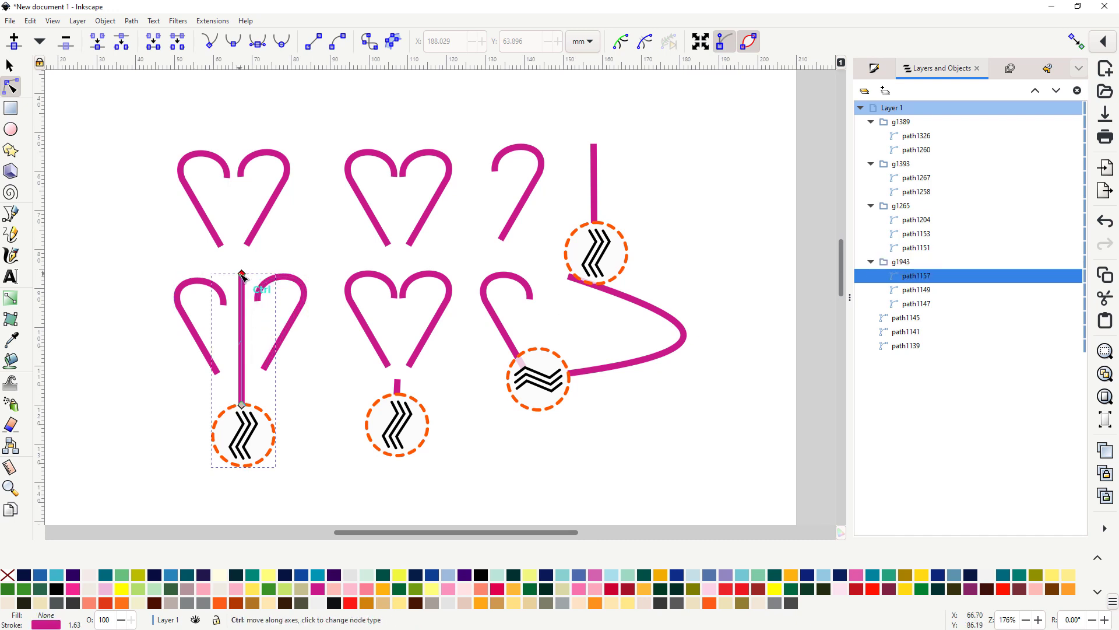
mouse_move(242, 273)
left_mouse_down()
mouse_move(242, 381)
mouse_move(242, 271)
left_mouse_up()
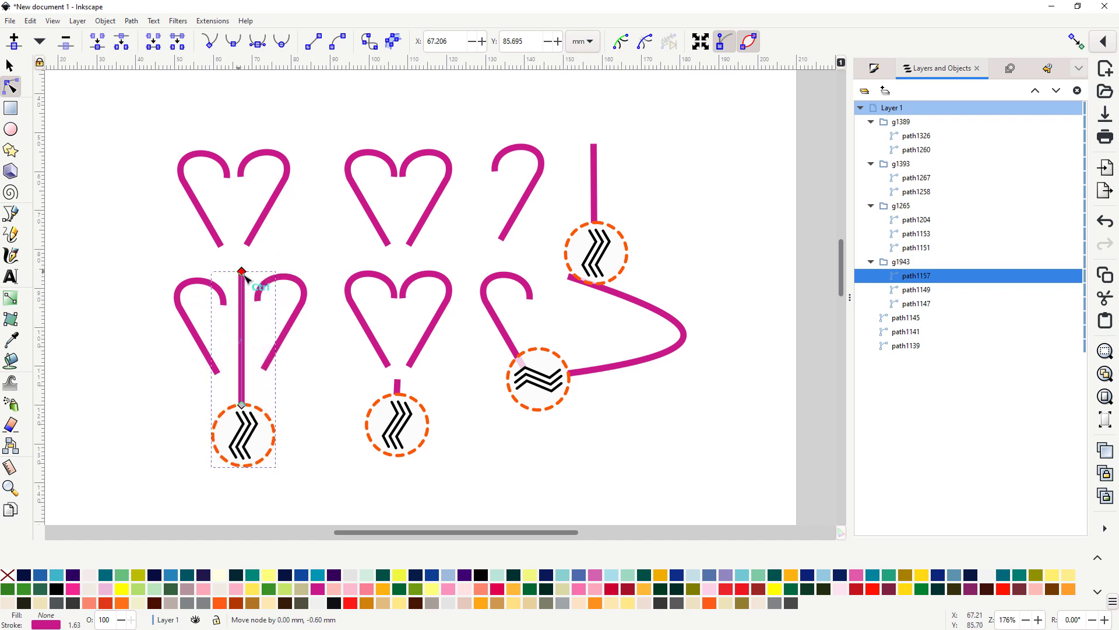
Step: Reshape the curved guide line of the lower-right half heart by pulling its bulge inward, and select the half heart above it
left_click(400, 386)
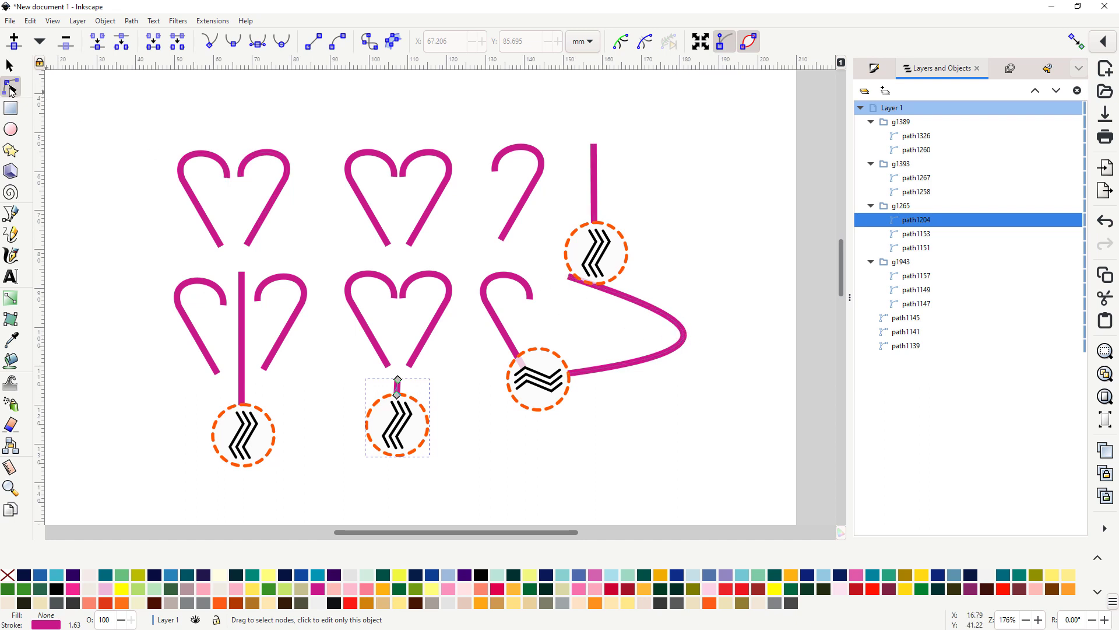
left_click(652, 310)
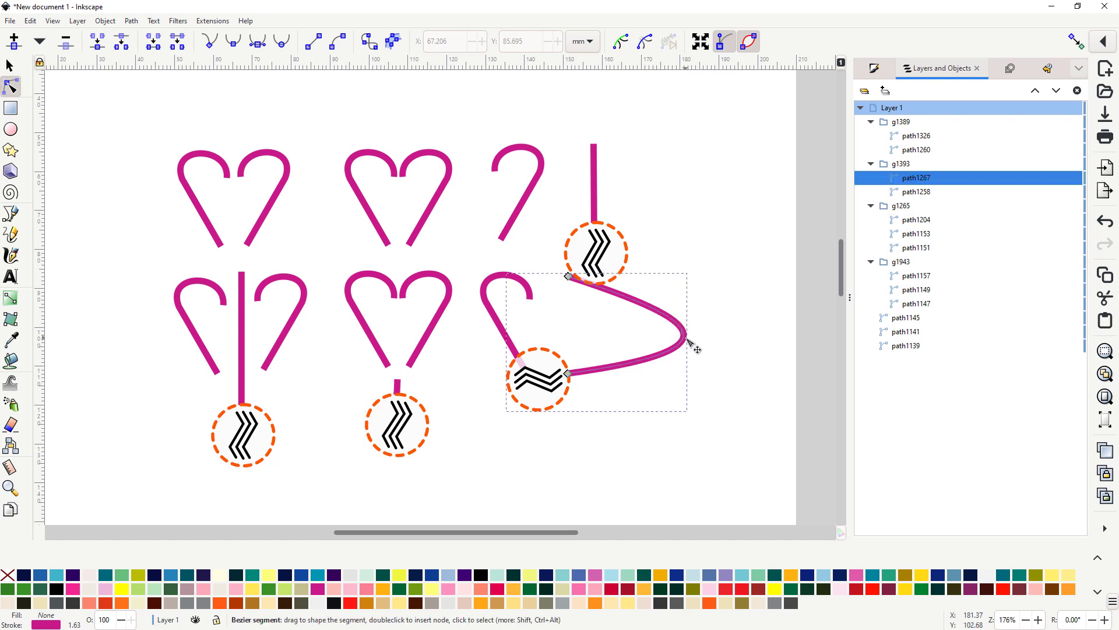
left_click_drag(686, 341, 611, 337)
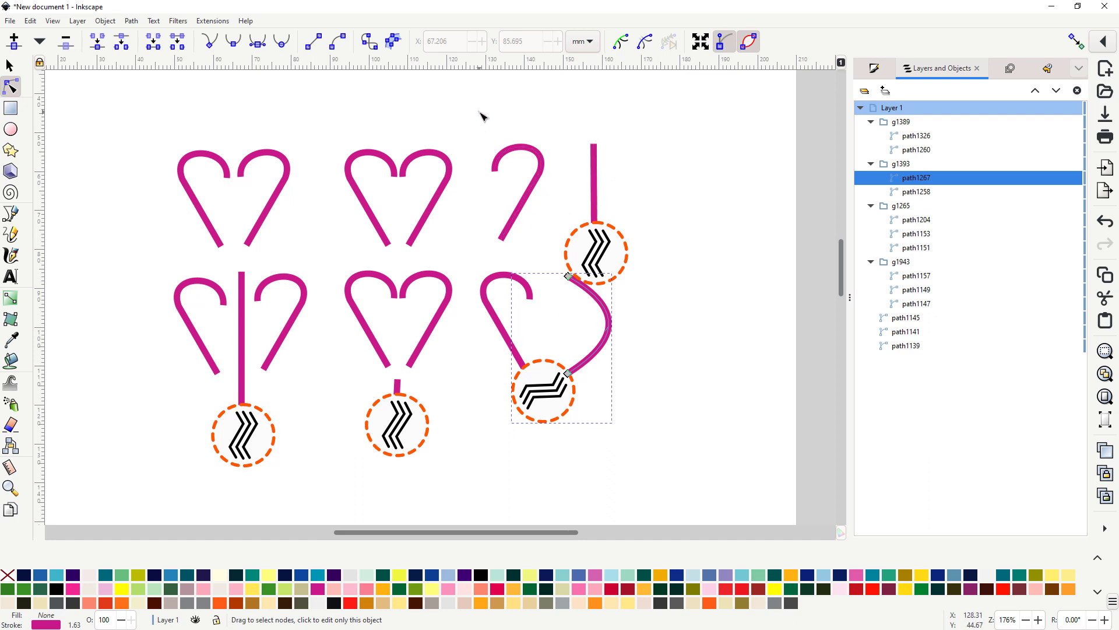
left_click(541, 165)
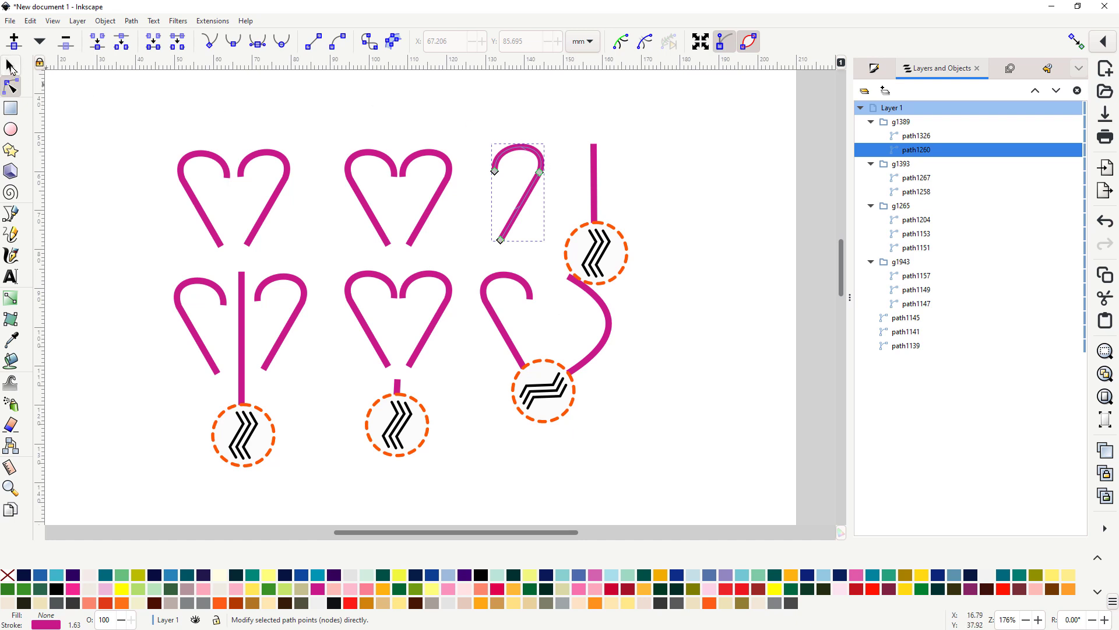
Step: Select the groups and individual heart paths one after another to review which objects are grouped, combined or separate
left_click(10, 65)
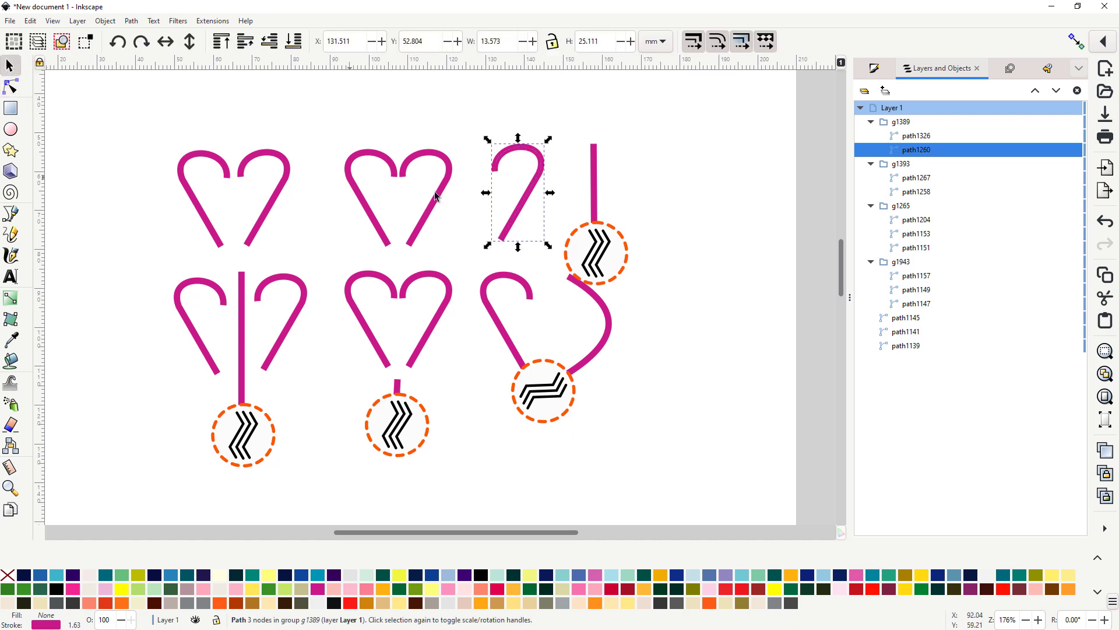
left_click(595, 171)
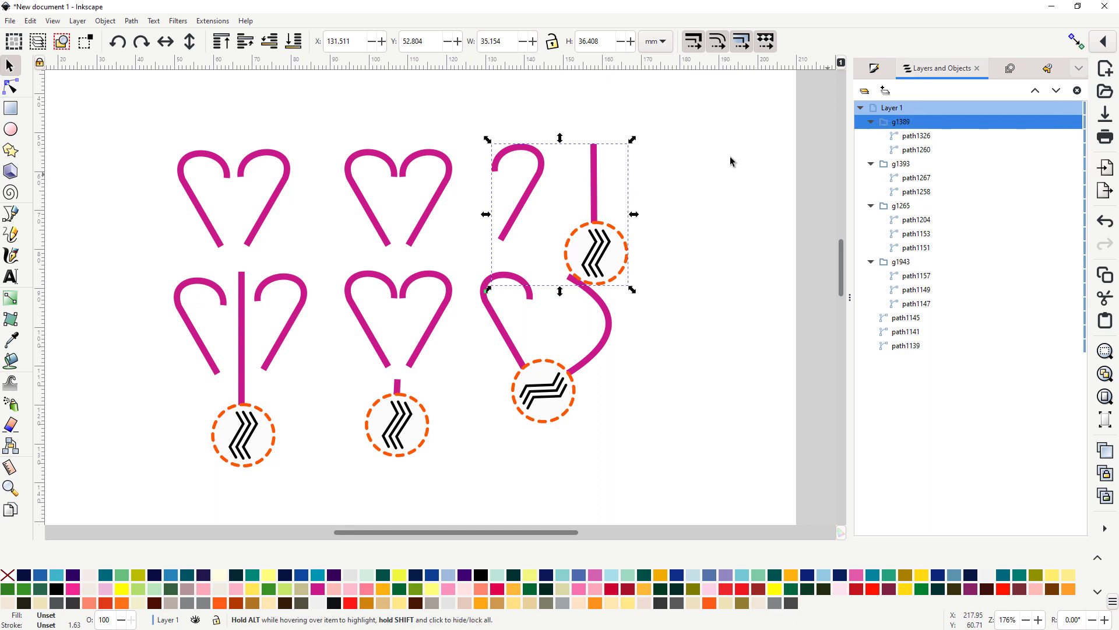
left_click(602, 346)
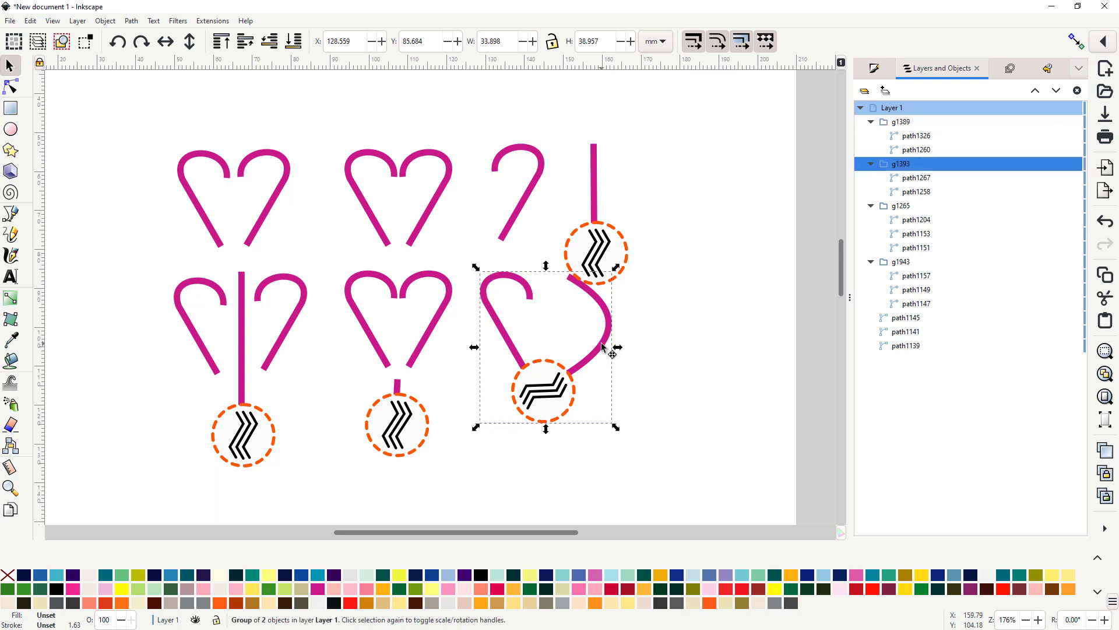
left_click(423, 344)
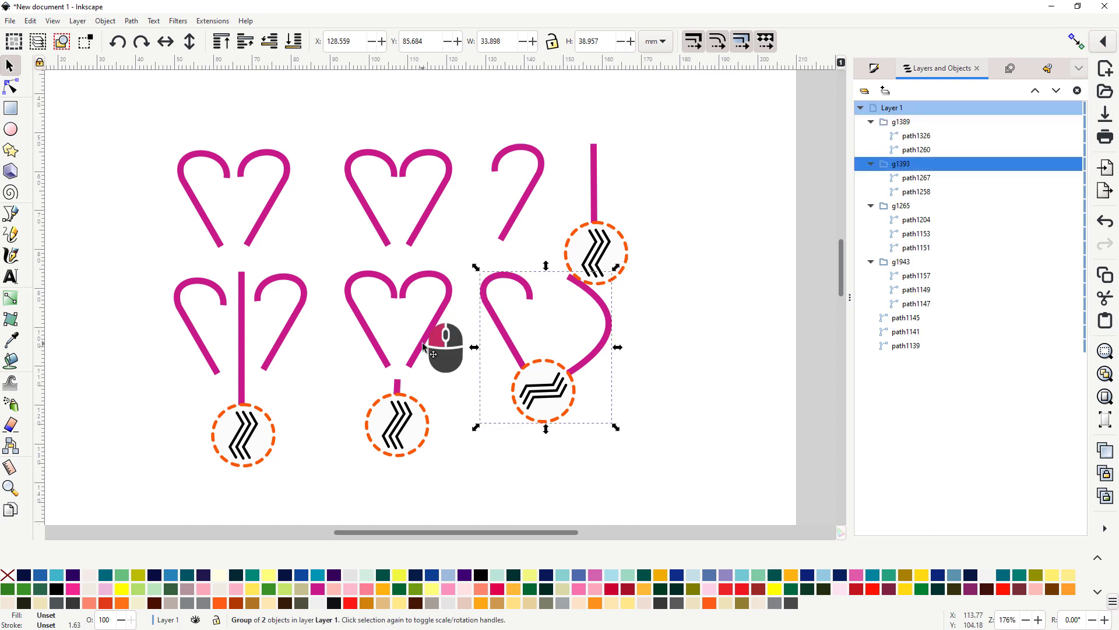
left_click(286, 328)
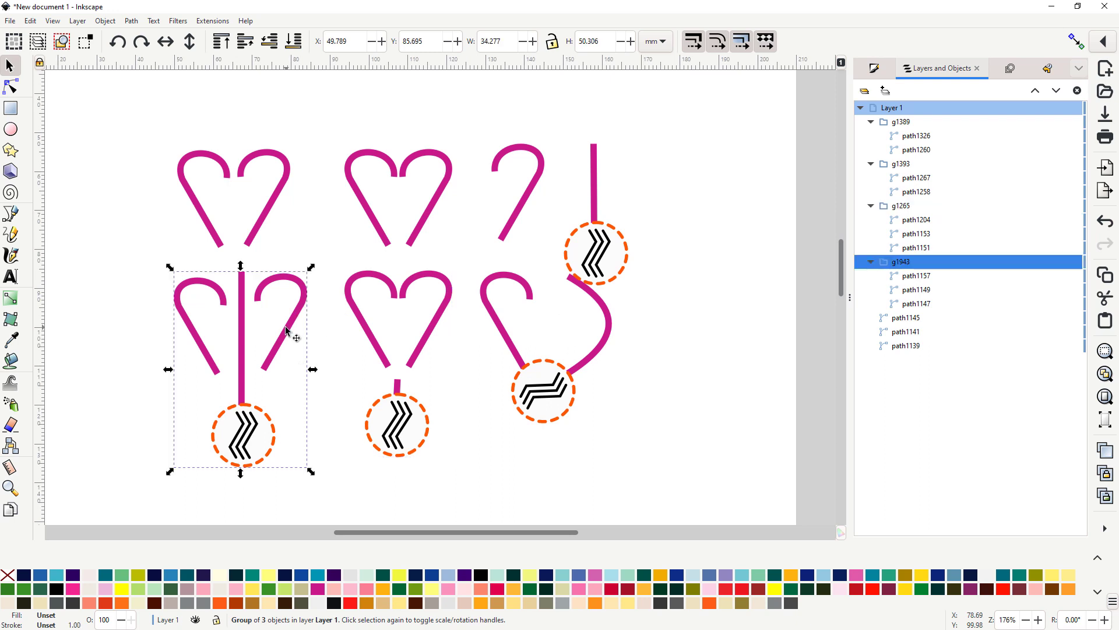
left_click(265, 215)
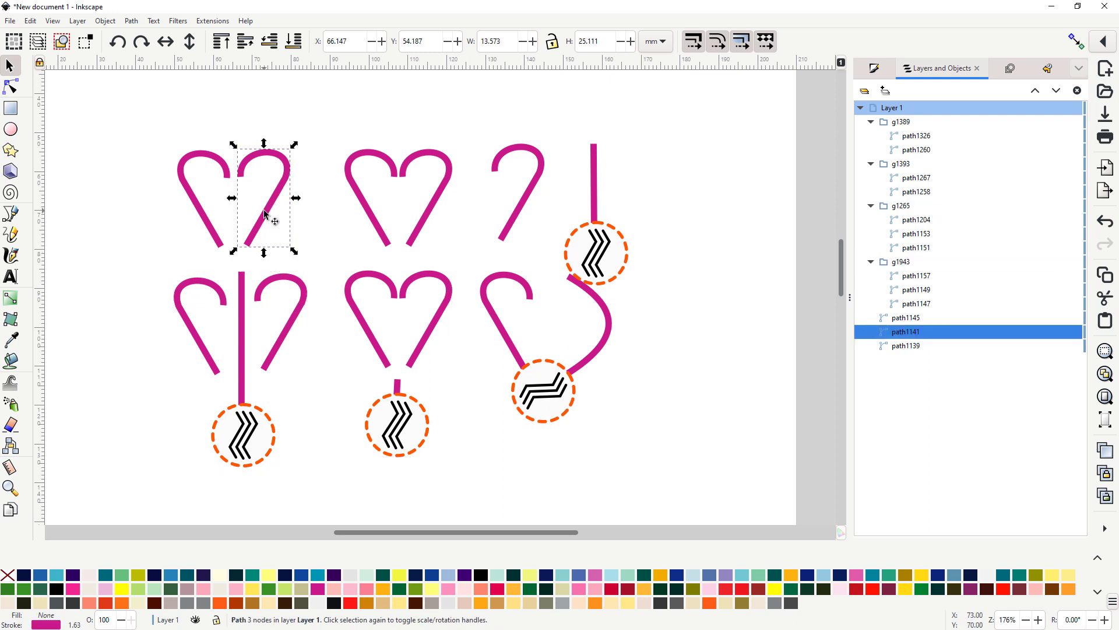
left_click(209, 222)
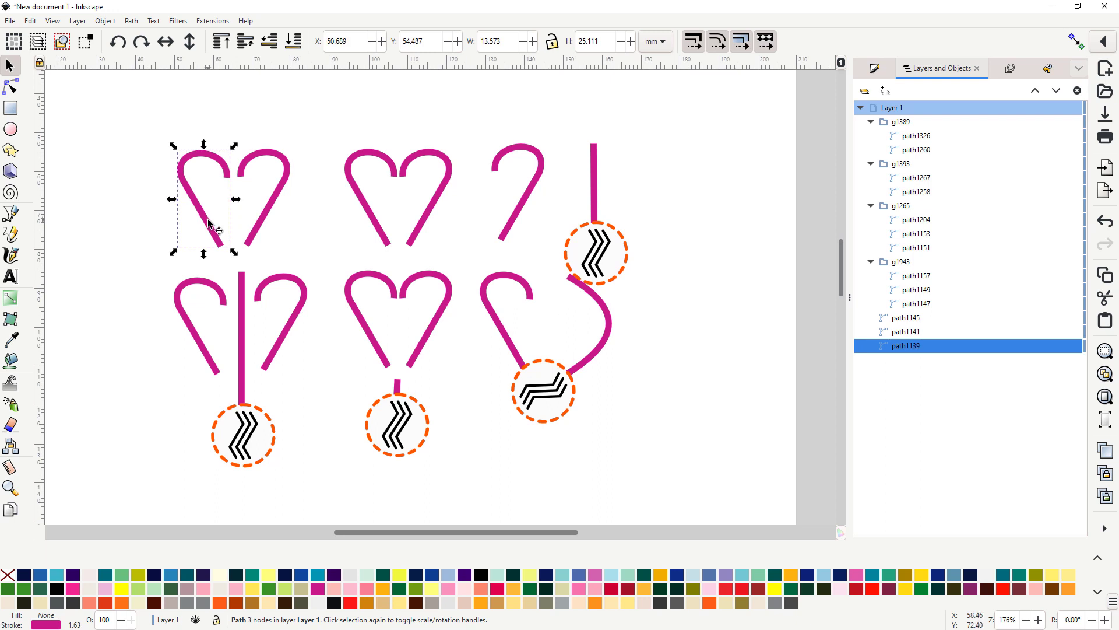
left_click(371, 221)
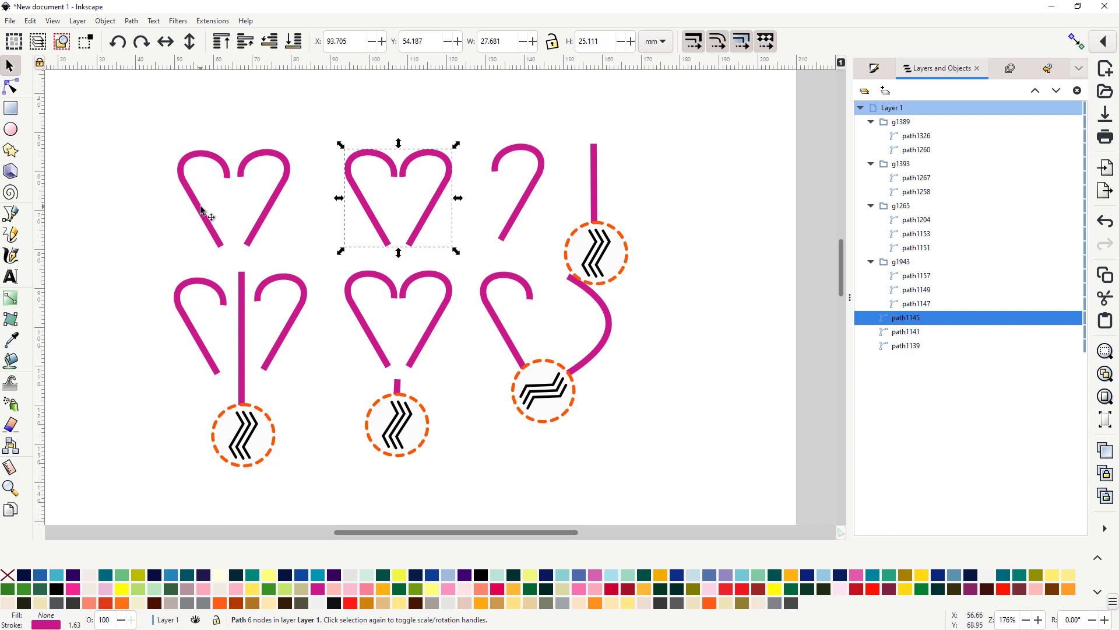
Step: Select all the heart paths and groups on the canvas and open the Ink/Stitch Params for them
left_click(130, 117)
left_click_drag(105, 104, 685, 493)
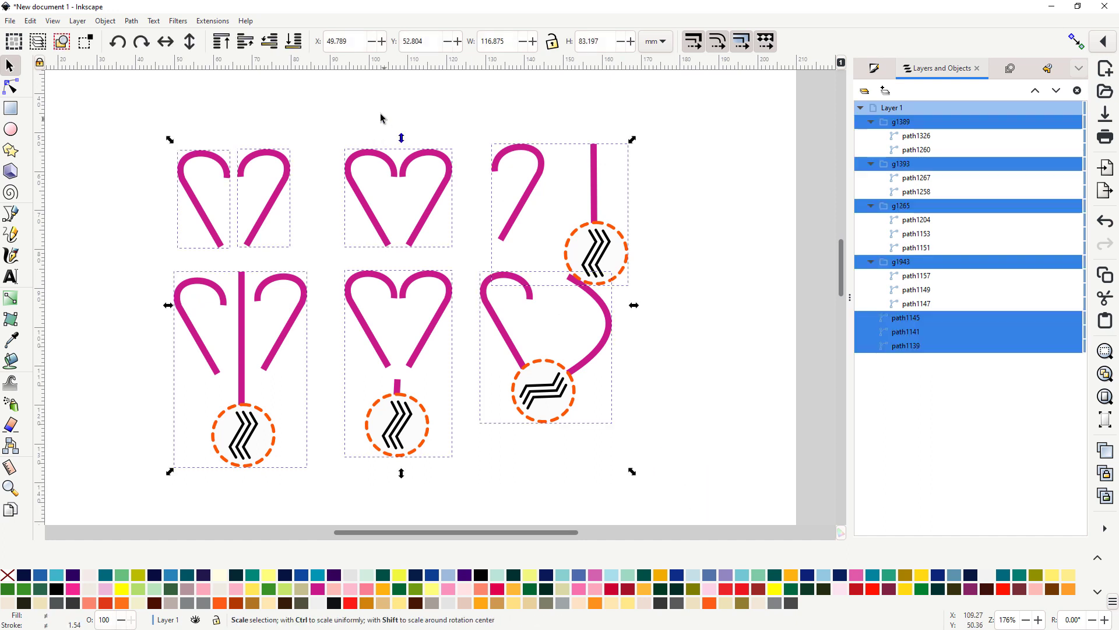
left_click(212, 21)
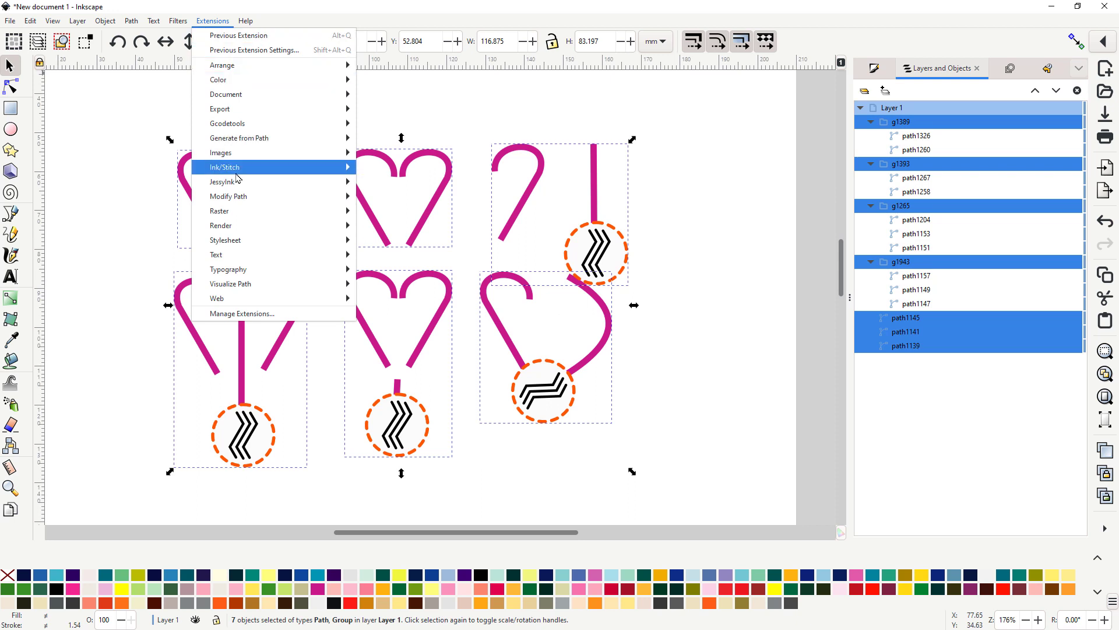
mouse_move(239, 169)
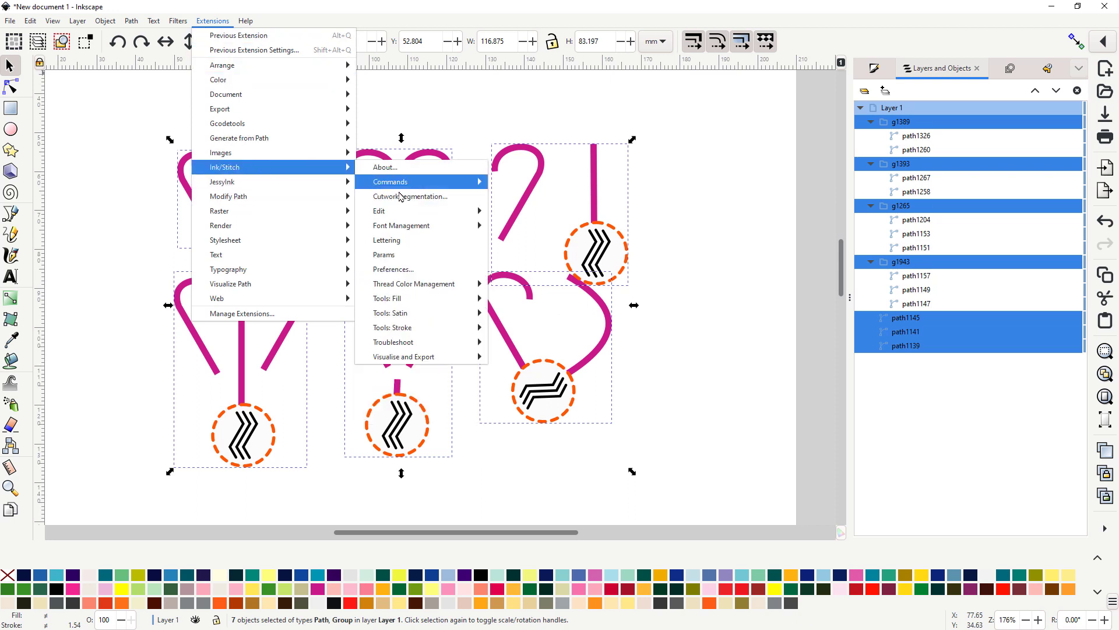
left_click(389, 258)
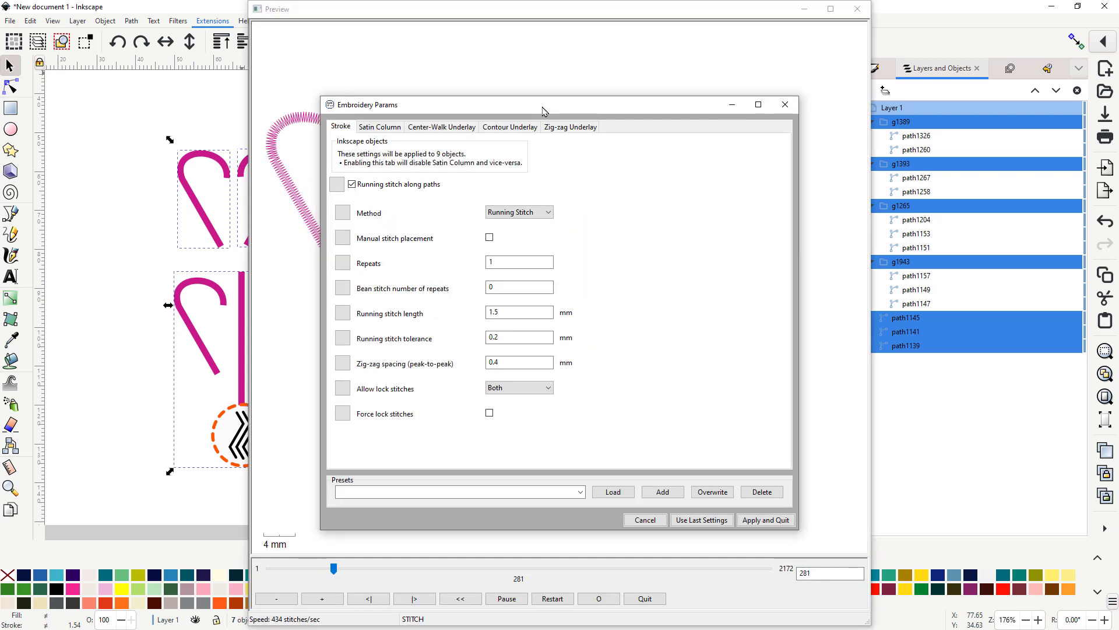
Step: Arrange the embroidery parameters and stitch preview side by side and set the stroke method to Ripple
left_click_drag(569, 99, 253, 85)
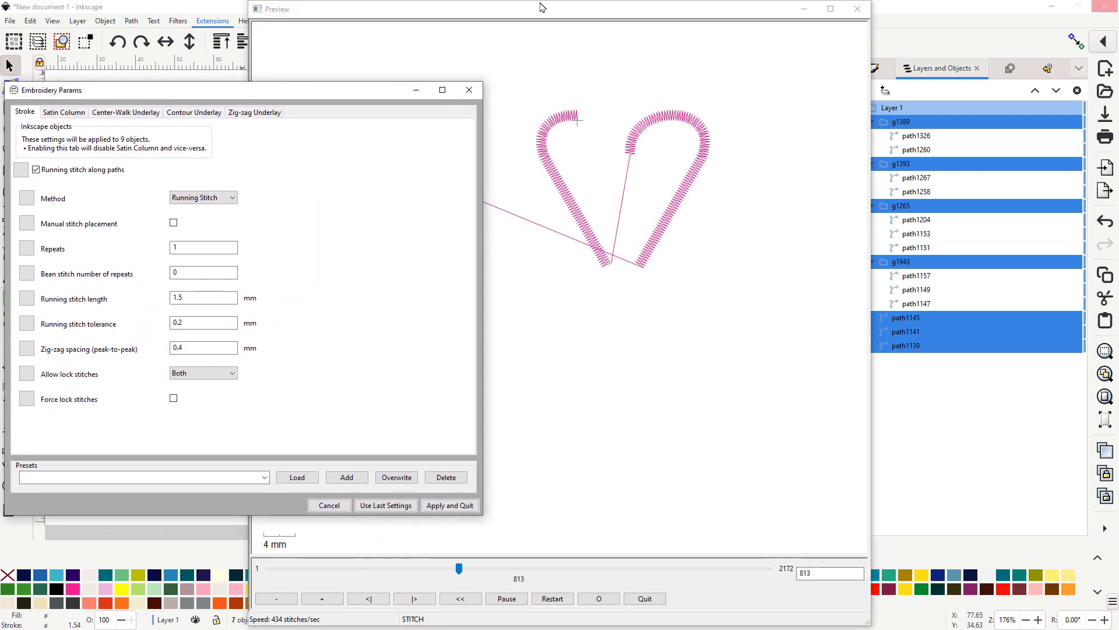
left_click_drag(546, 18, 790, 28)
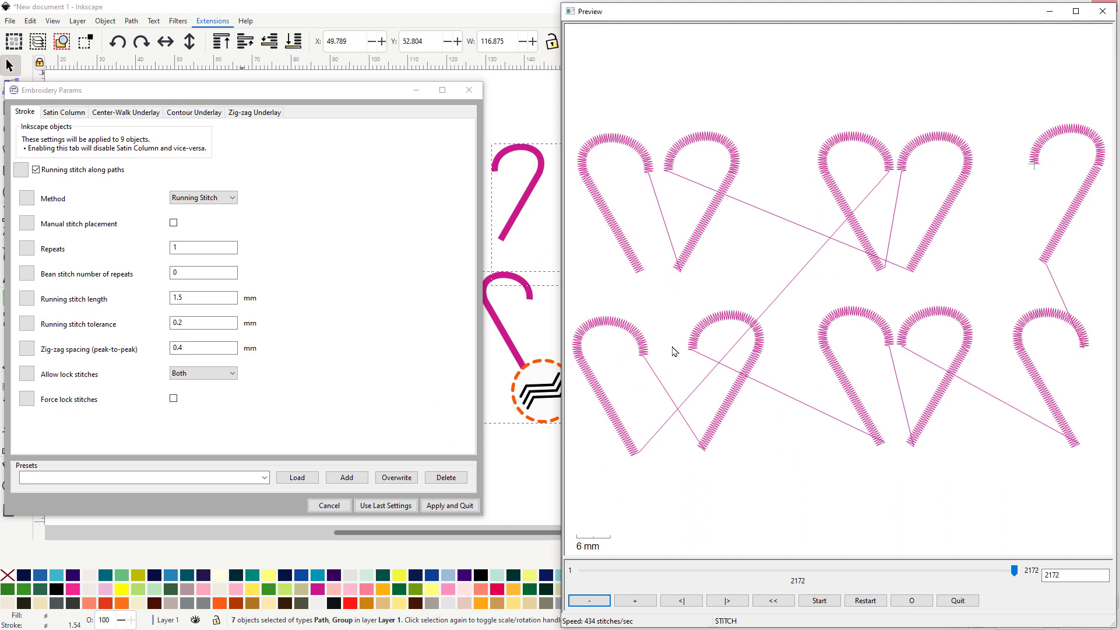
left_click(230, 199)
left_click(204, 218)
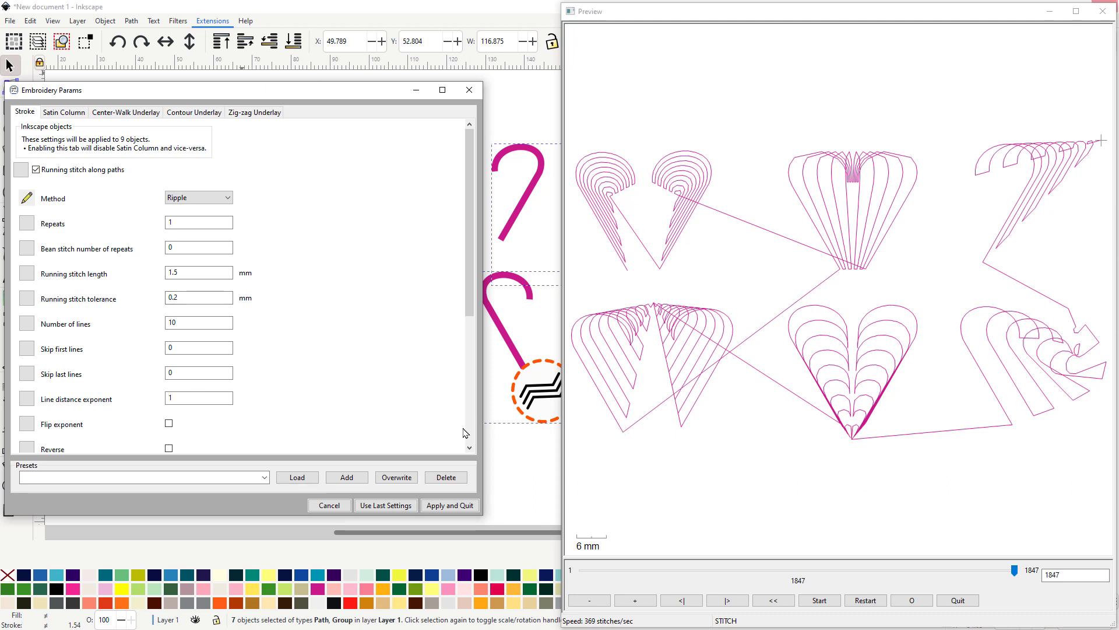
Step: Set the number of ripple lines to 15 for all selected hearts
left_click(469, 448)
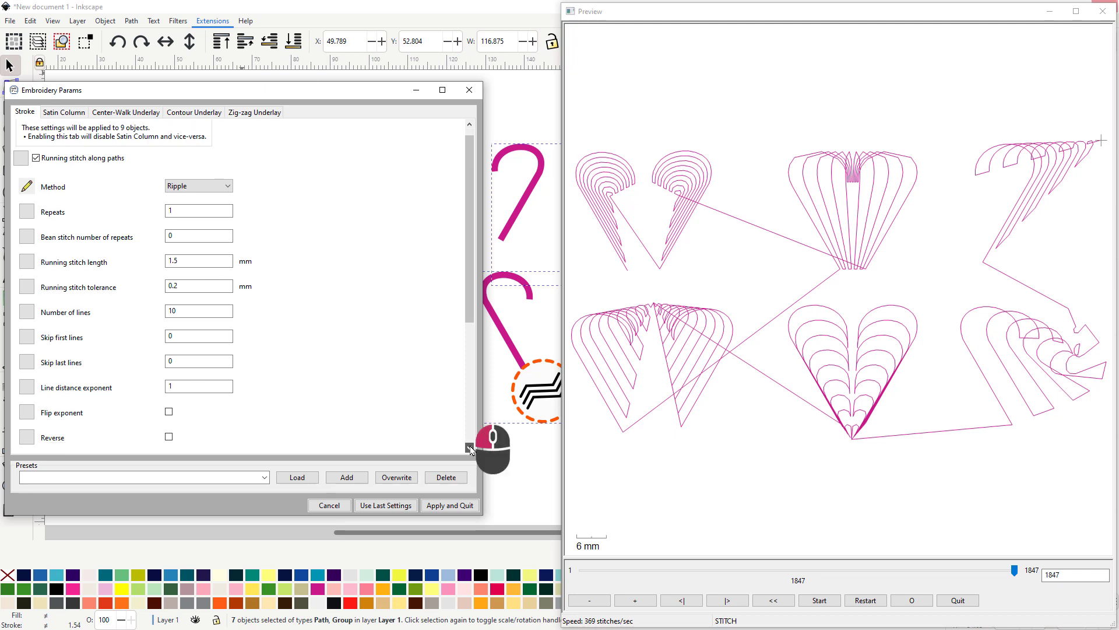
left_click(470, 448)
left_click(469, 448)
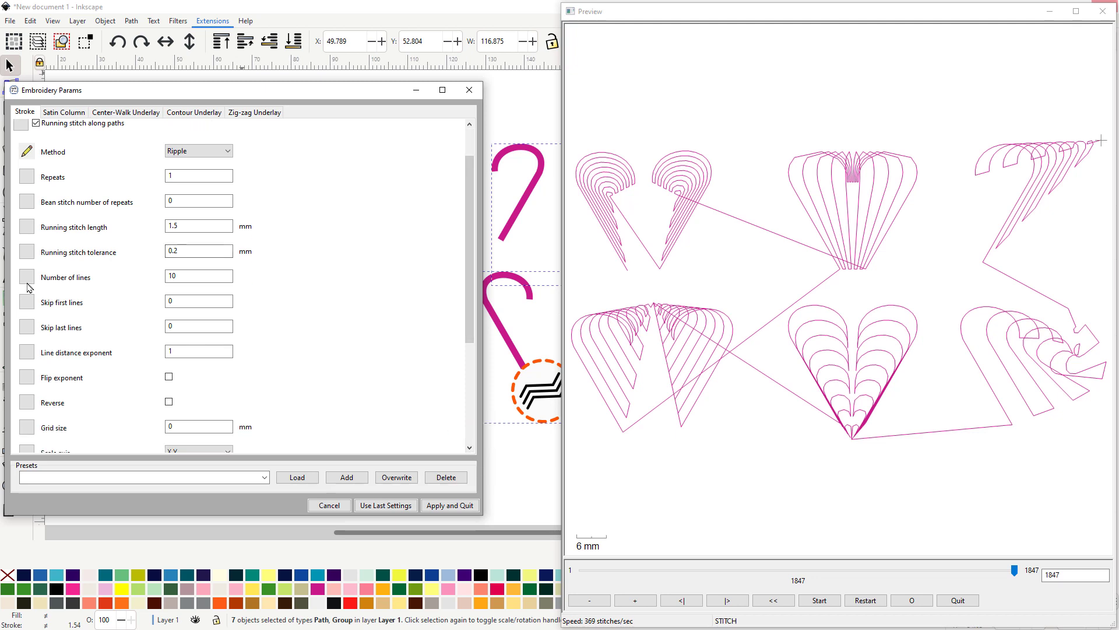
left_click(184, 274)
double_click(189, 274)
type("15")
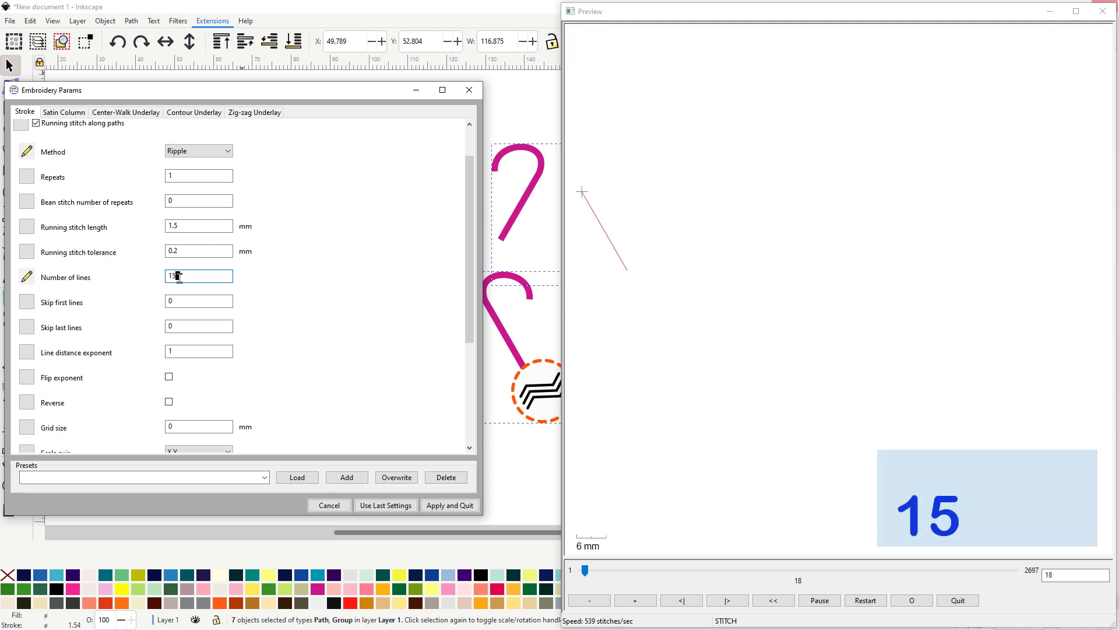
key("Return")
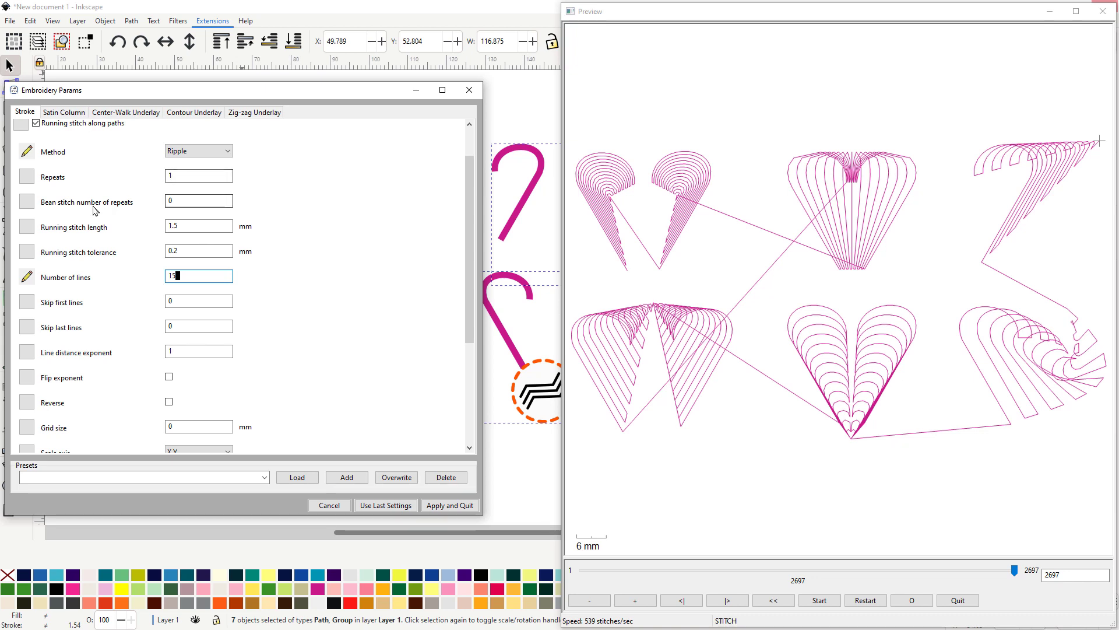
Step: Set the running stitch tolerance to 2 mm and examine the upper-left heart's curves in the stitch preview
mouse_move(111, 207)
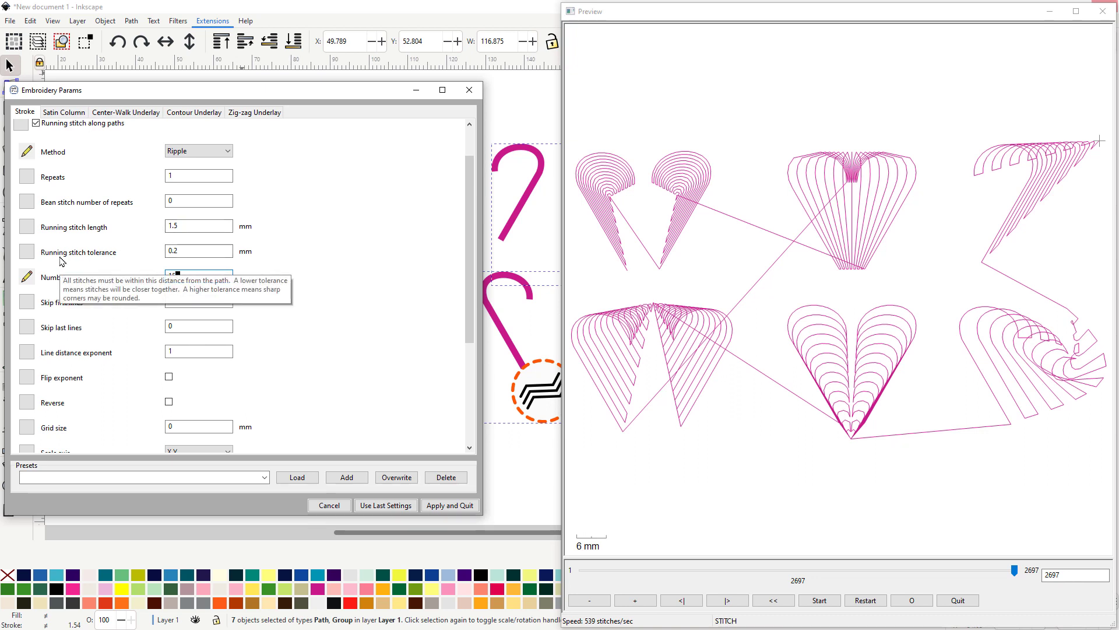
double_click(190, 248)
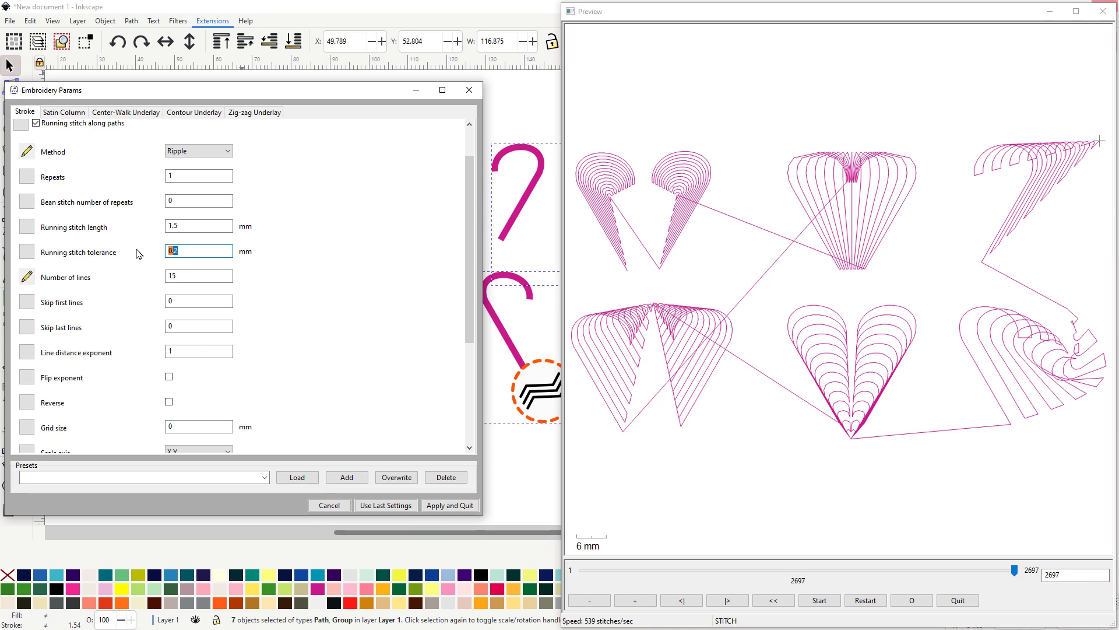
type("2")
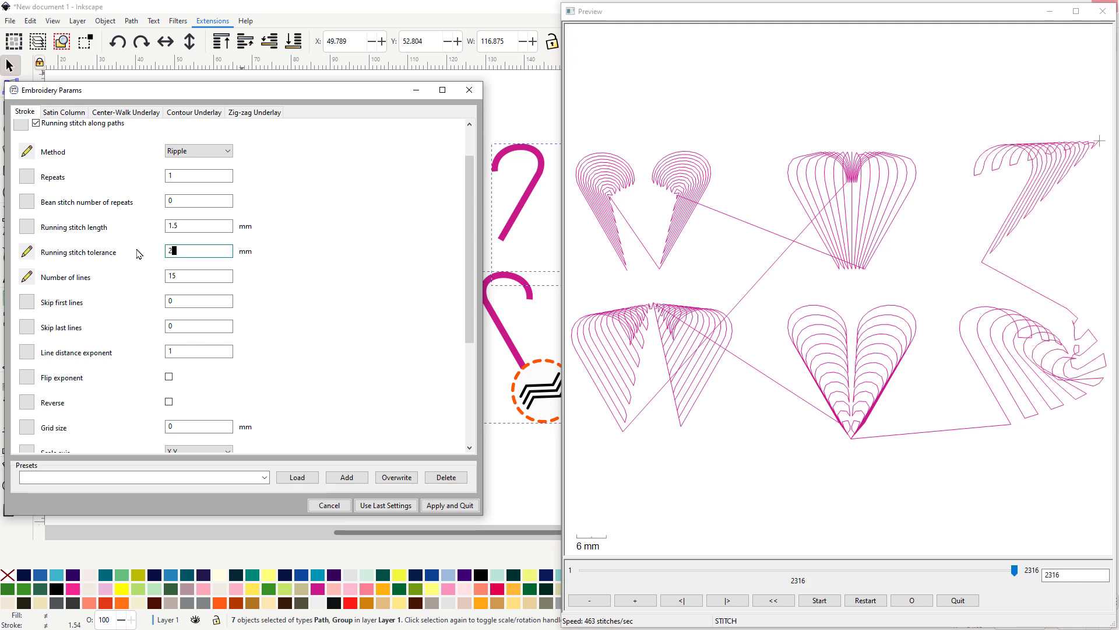
scroll(593, 204, "up", 1)
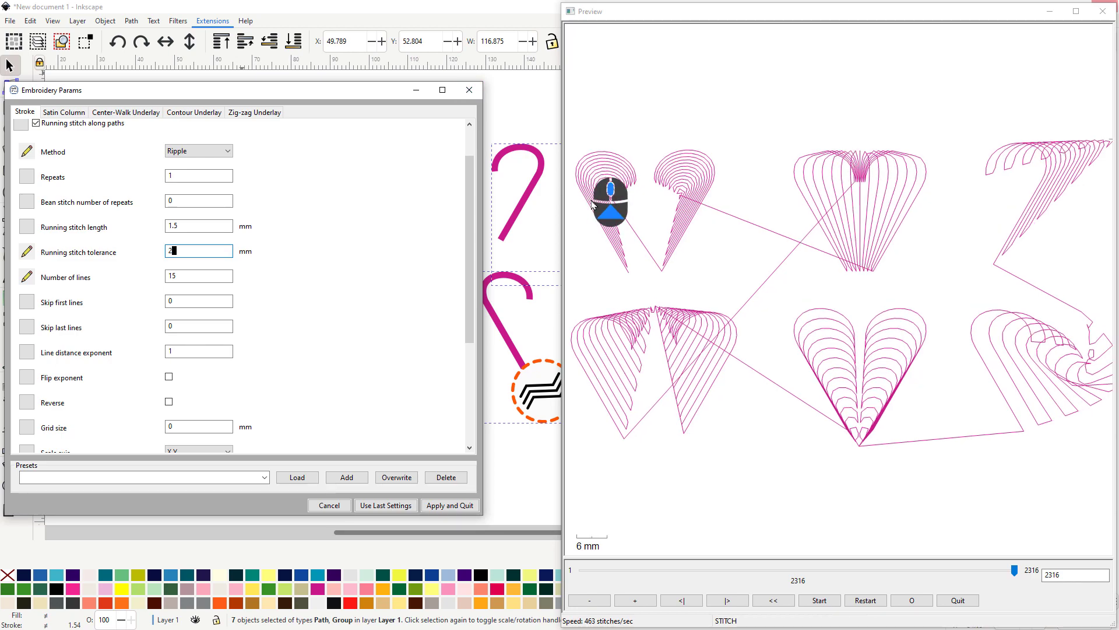
scroll(593, 204, "up", 6)
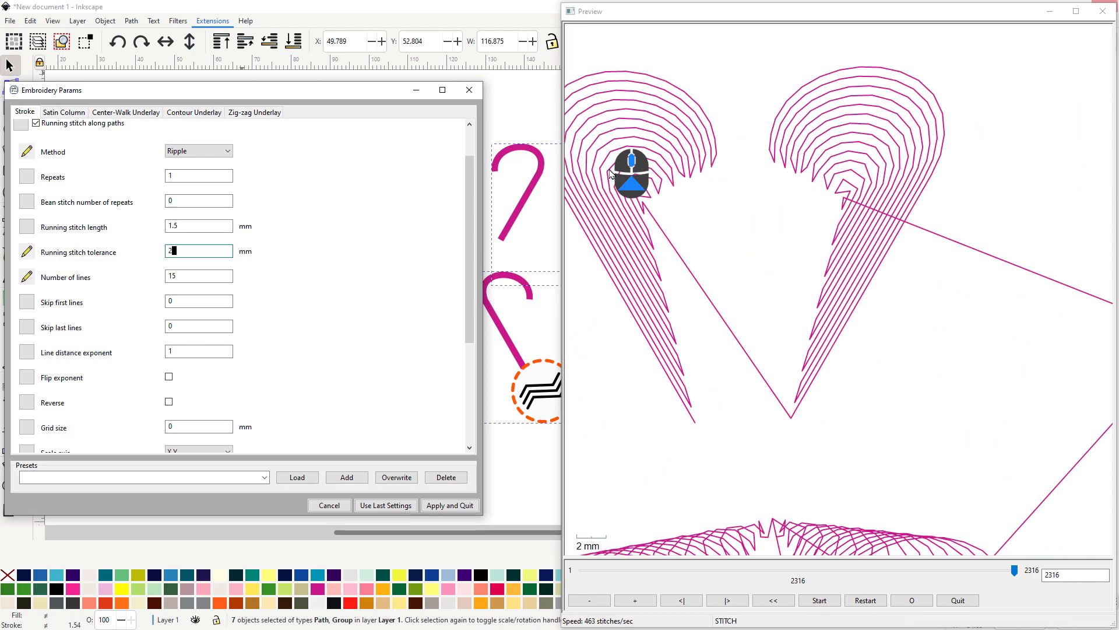
scroll(610, 174, "up", 3)
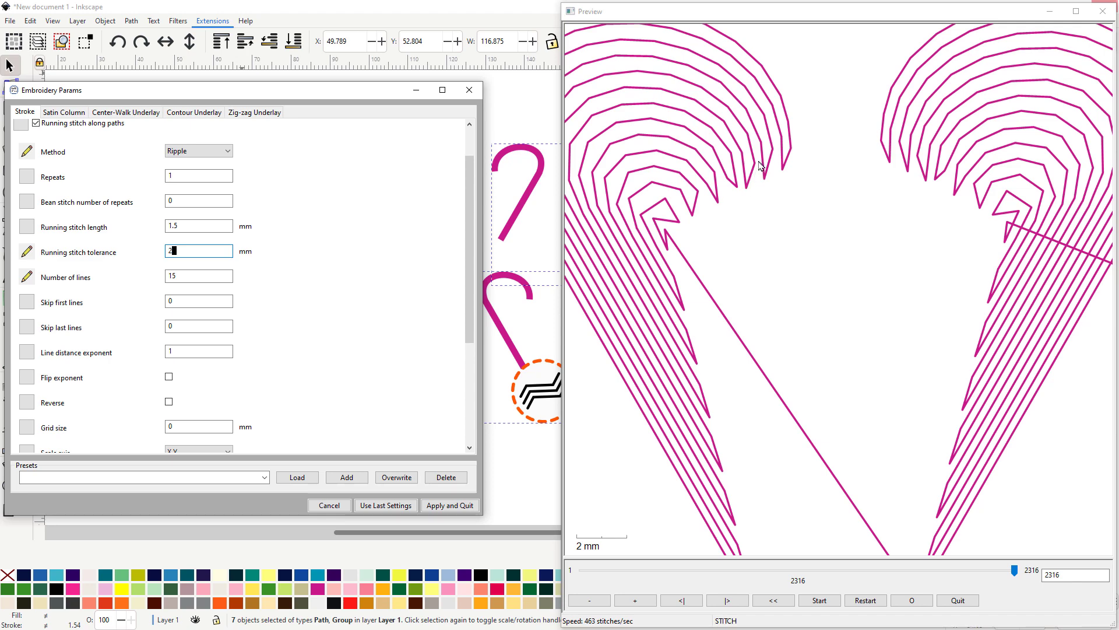
Step: Set the running stitch tolerance to 0.2 mm and compare the upper-left heart's curves in the stitch preview
double_click(188, 250)
type("0.2")
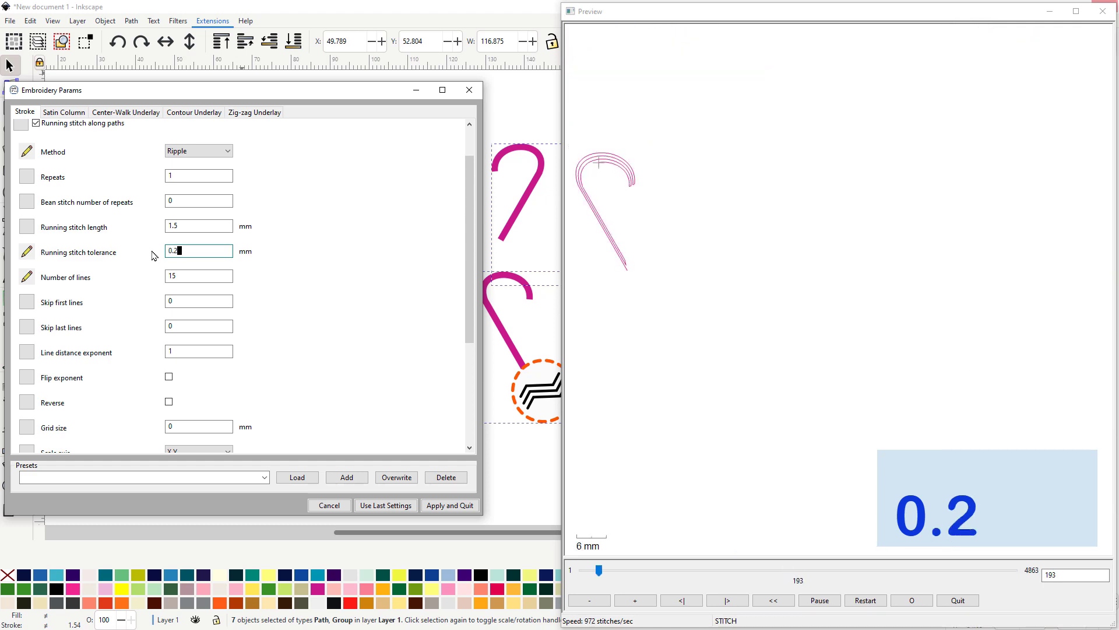
key("Return")
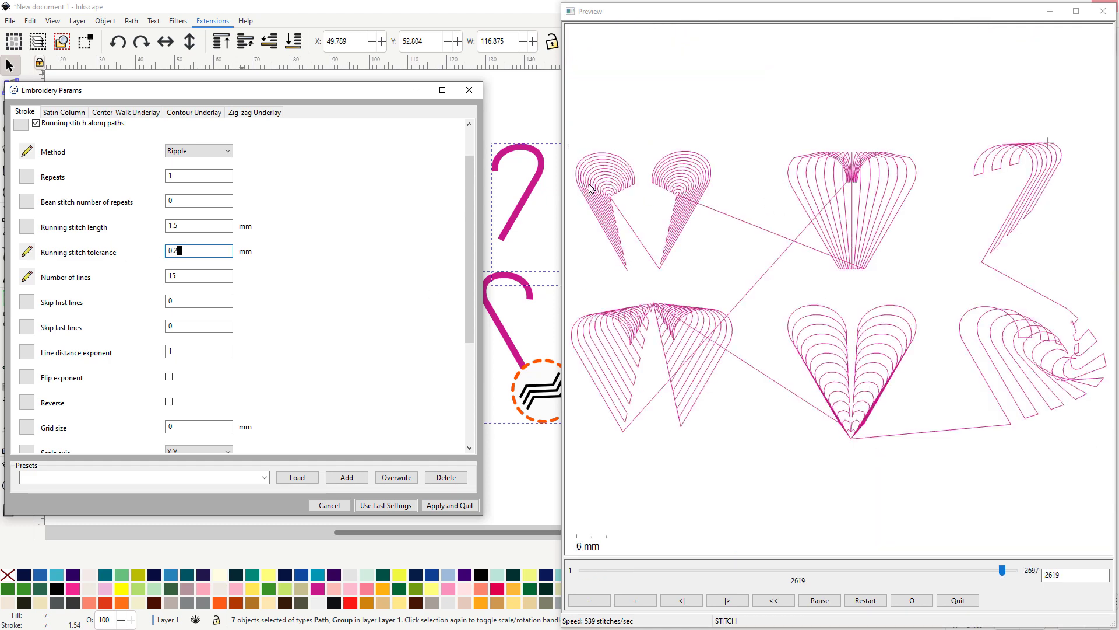
scroll(606, 220, "up", 1)
scroll(606, 219, "up", 4)
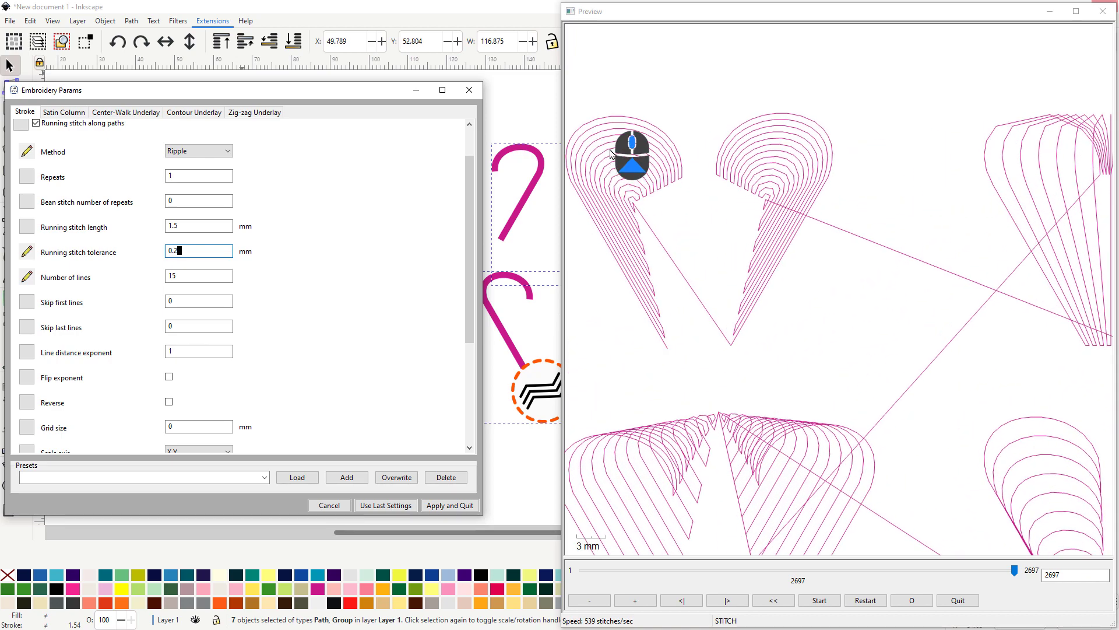
scroll(615, 152, "up", 5)
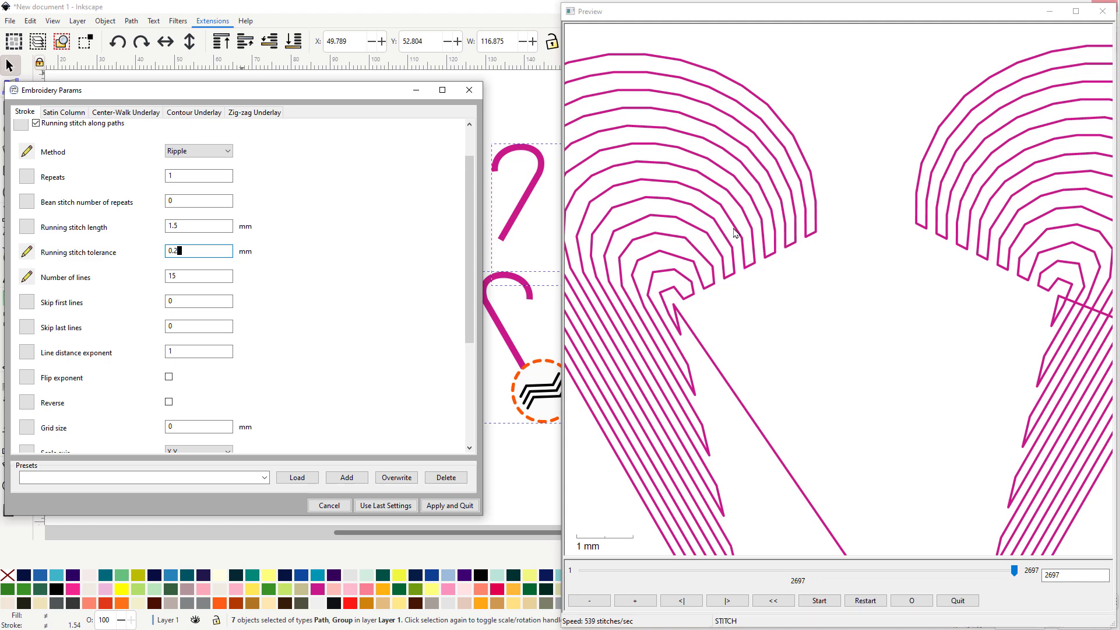
scroll(740, 237, "down", 4)
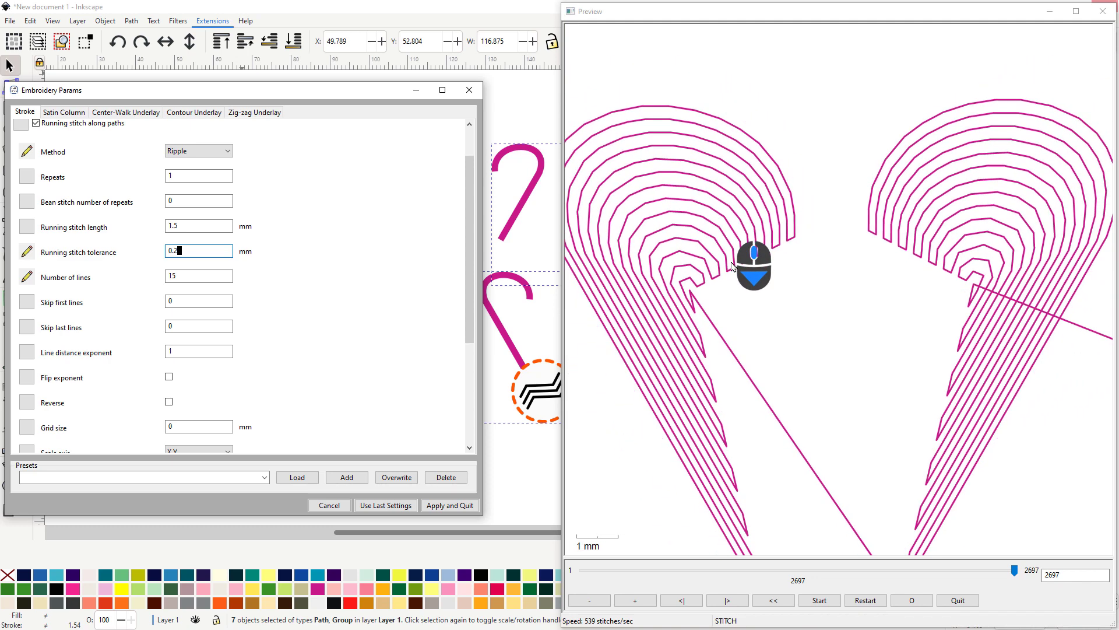
scroll(733, 267, "down", 3)
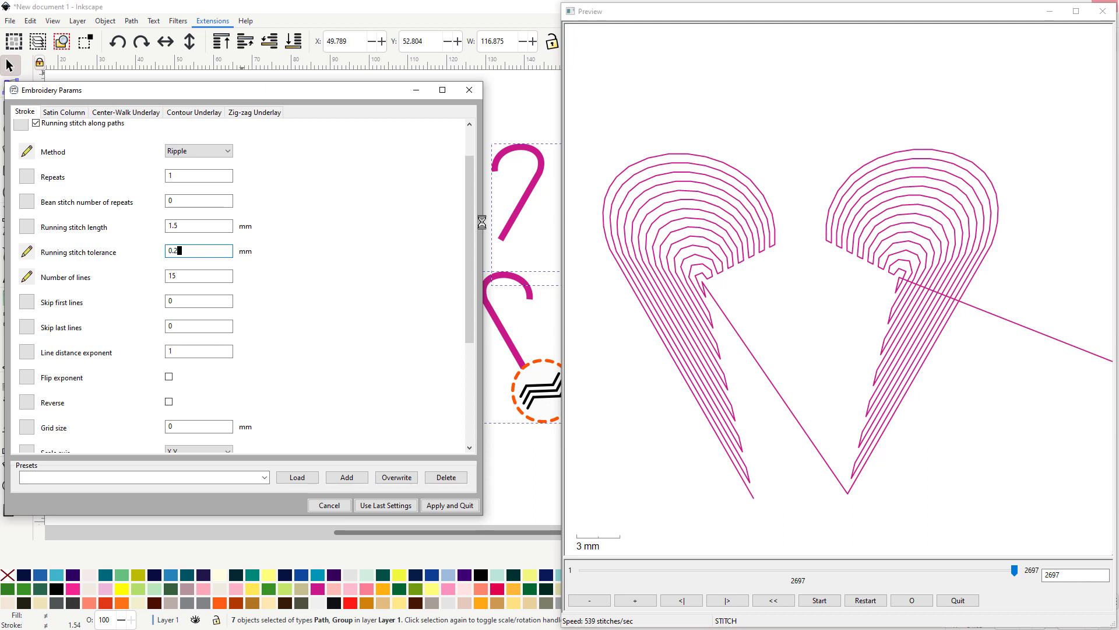
Step: Change the running stitch tolerance back to 2 mm and inspect the innermost ripples of the upper-left heart up close
double_click(201, 249)
type("2")
key("Return")
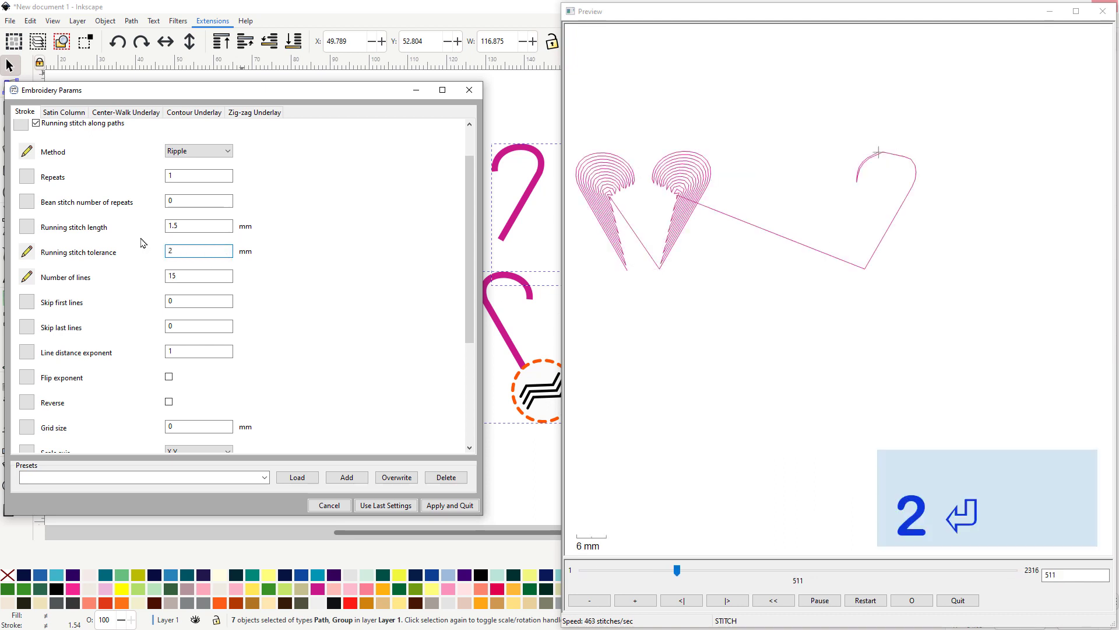
scroll(608, 204, "up", 2)
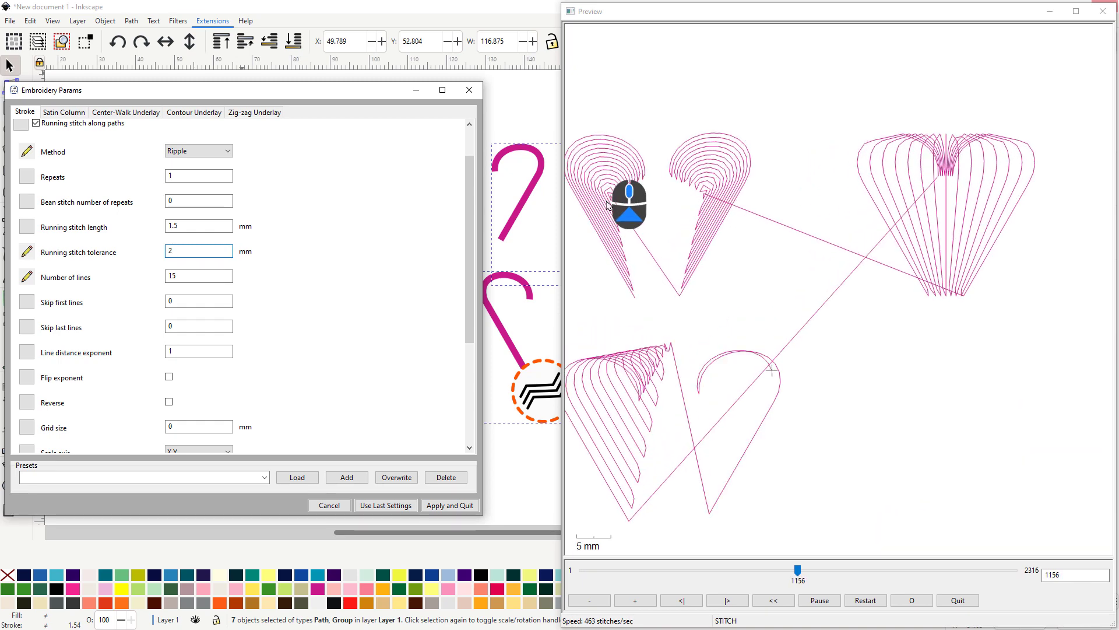
scroll(608, 204, "up", 2)
scroll(603, 210, "up", 1)
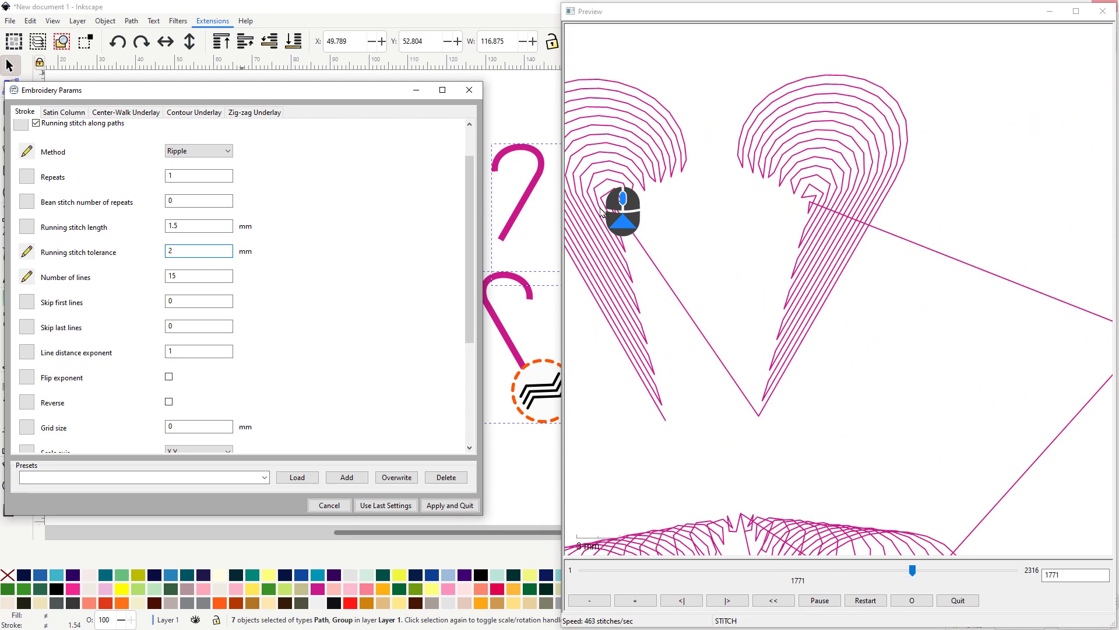
scroll(603, 211, "up", 5)
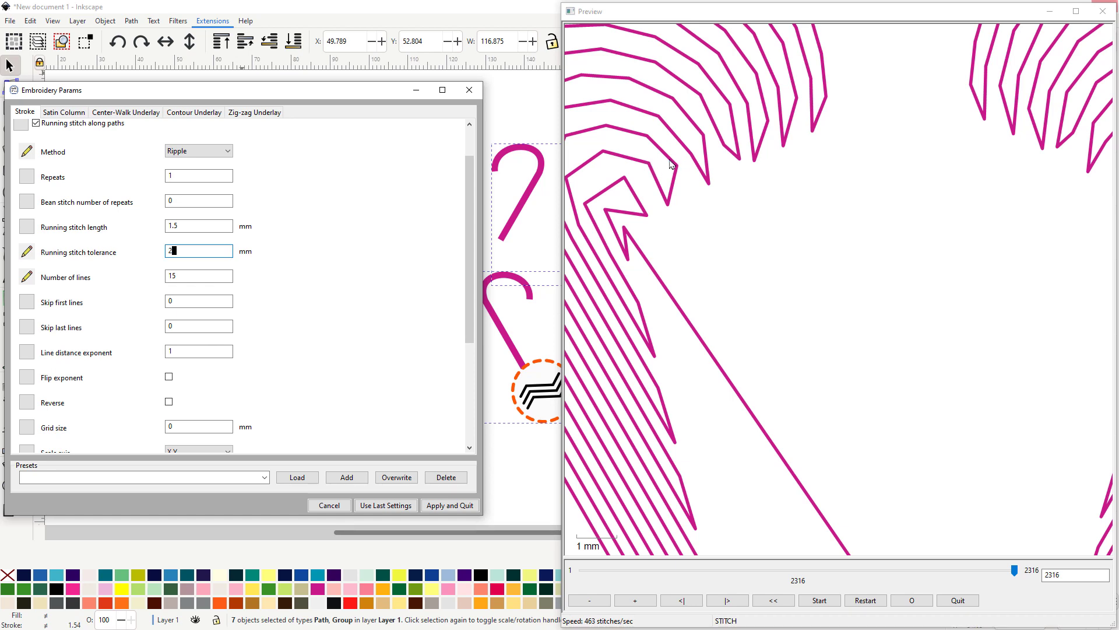
Step: Examine the ripple stitches of all hearts in the stitch preview and review the remaining ripple parameters
left_click(609, 166)
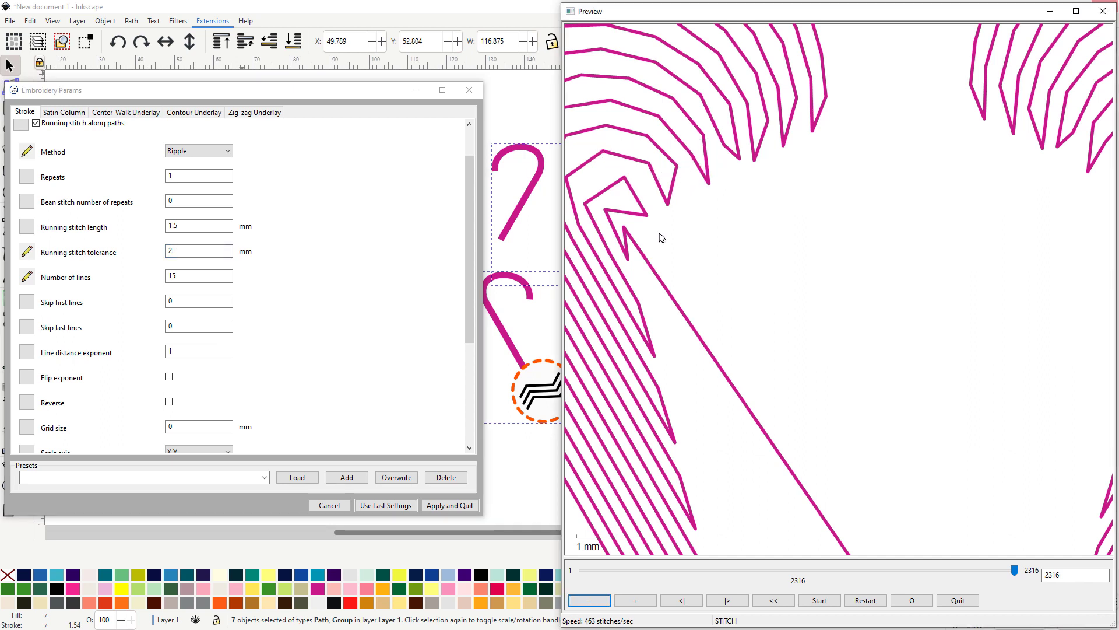
scroll(704, 318, "down", 2)
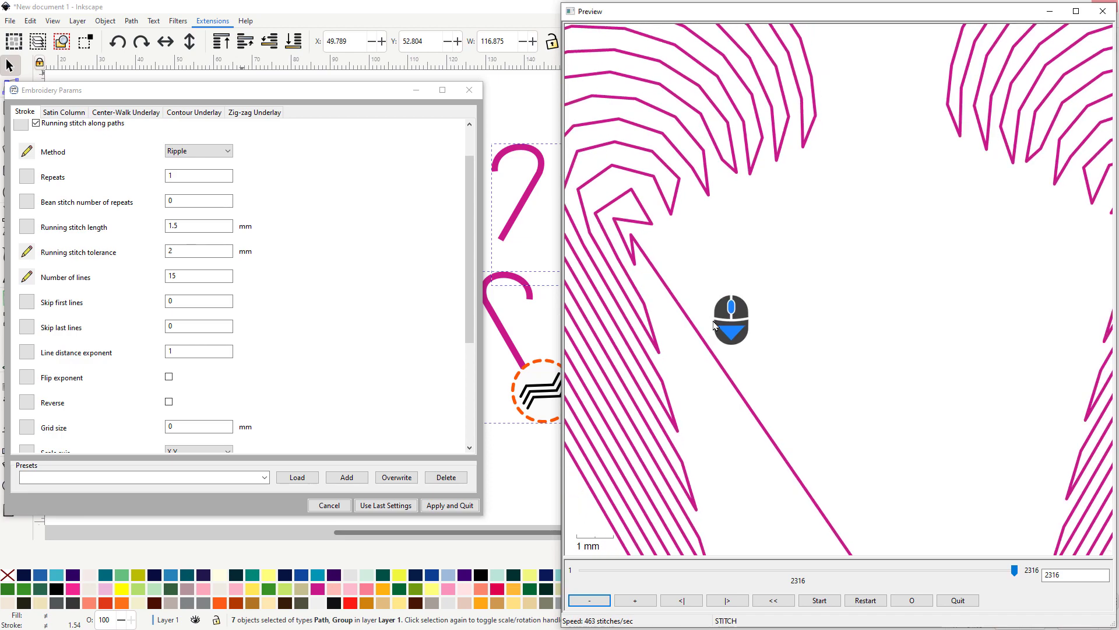
scroll(688, 253, "down", 5)
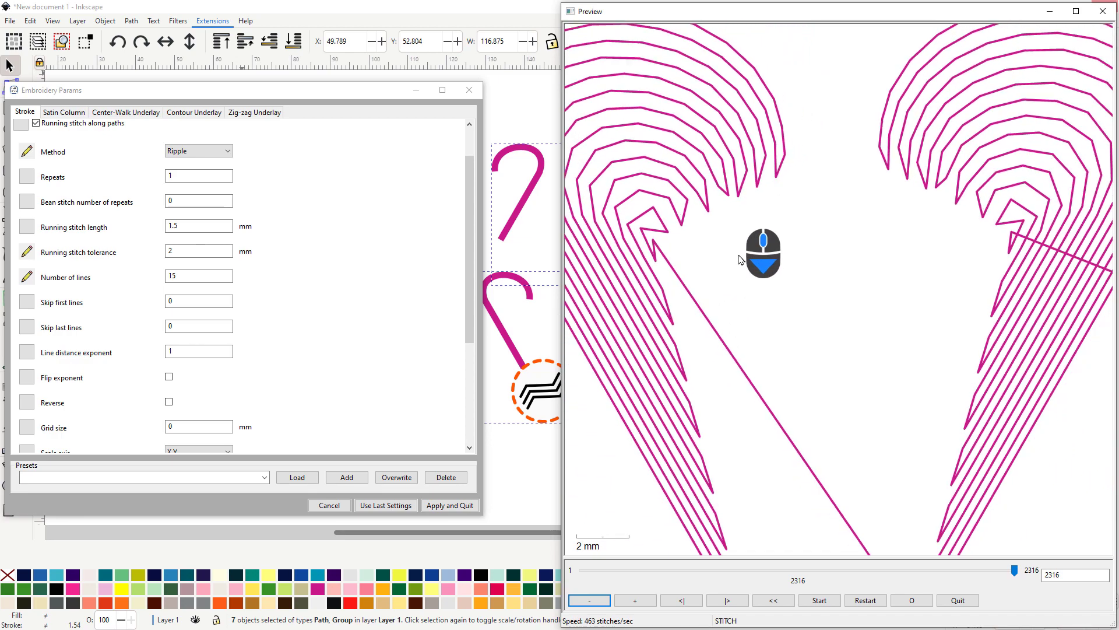
scroll(742, 275, "down", 6)
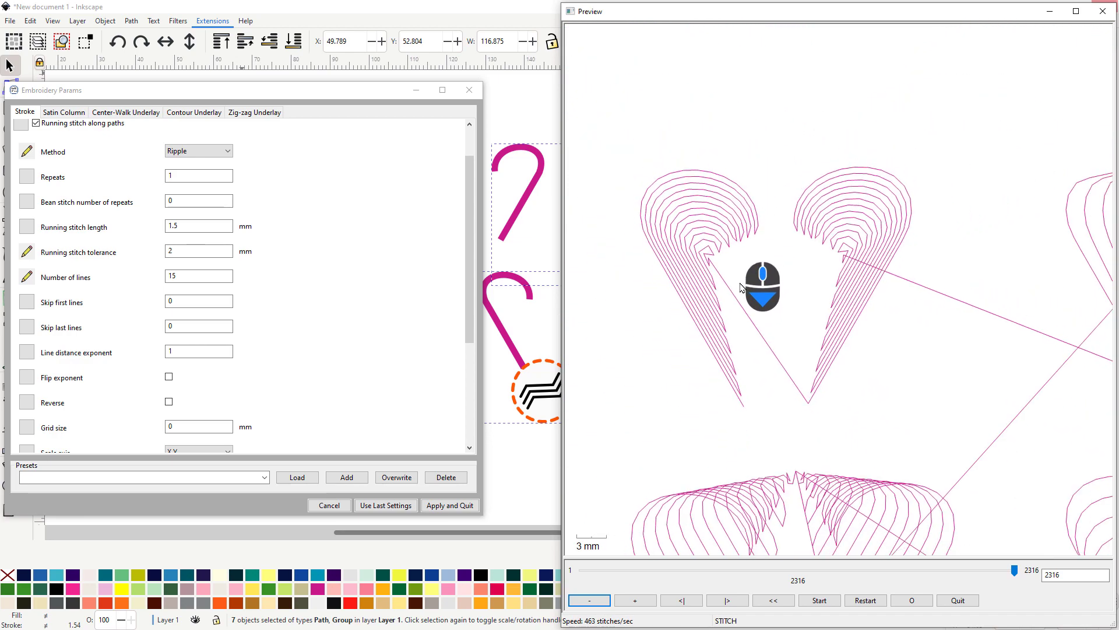
scroll(739, 287, "down", 3)
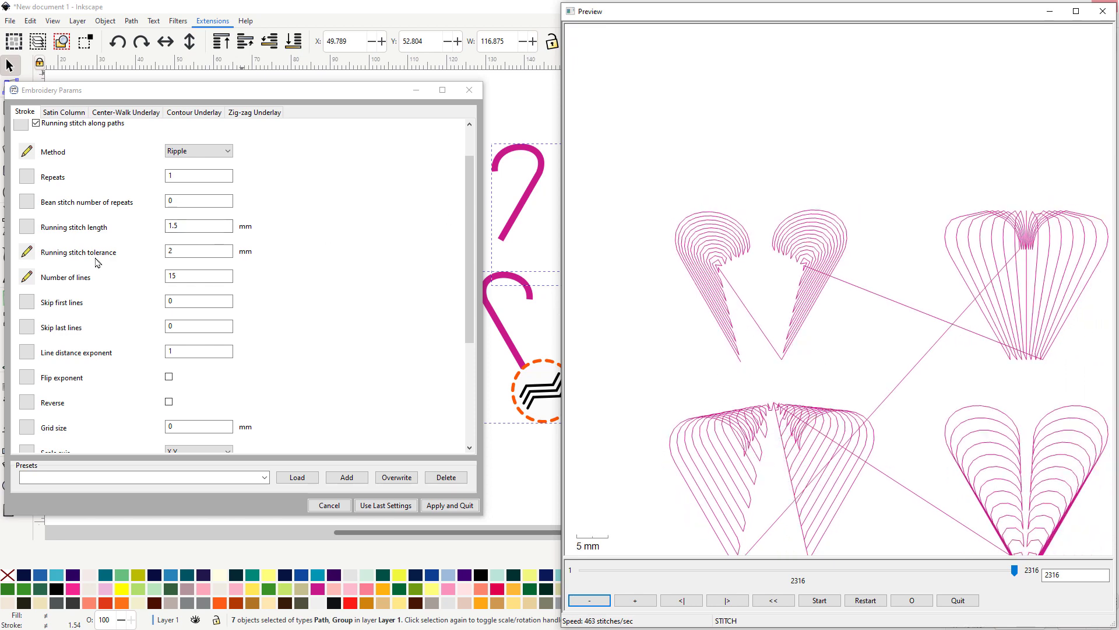
scroll(227, 334, "down", 5)
scroll(910, 364, "down", 1)
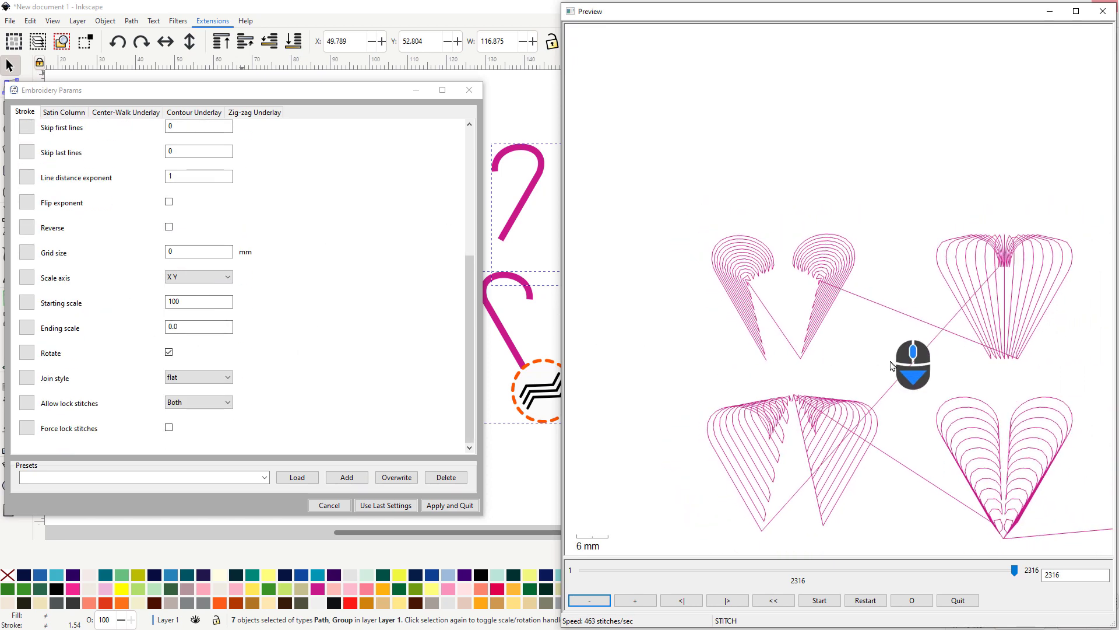
scroll(653, 168, "down", 3)
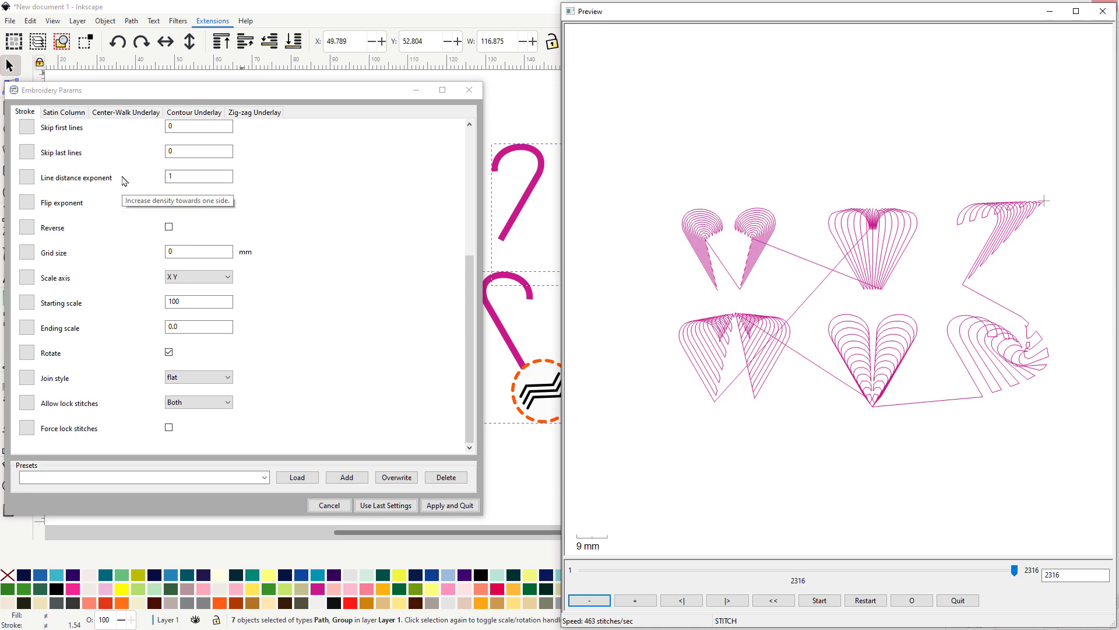
Step: Set the number of skipped last lines to 3 and the number of skipped first lines to 3 for all selected hearts
scroll(124, 180, "up", 1)
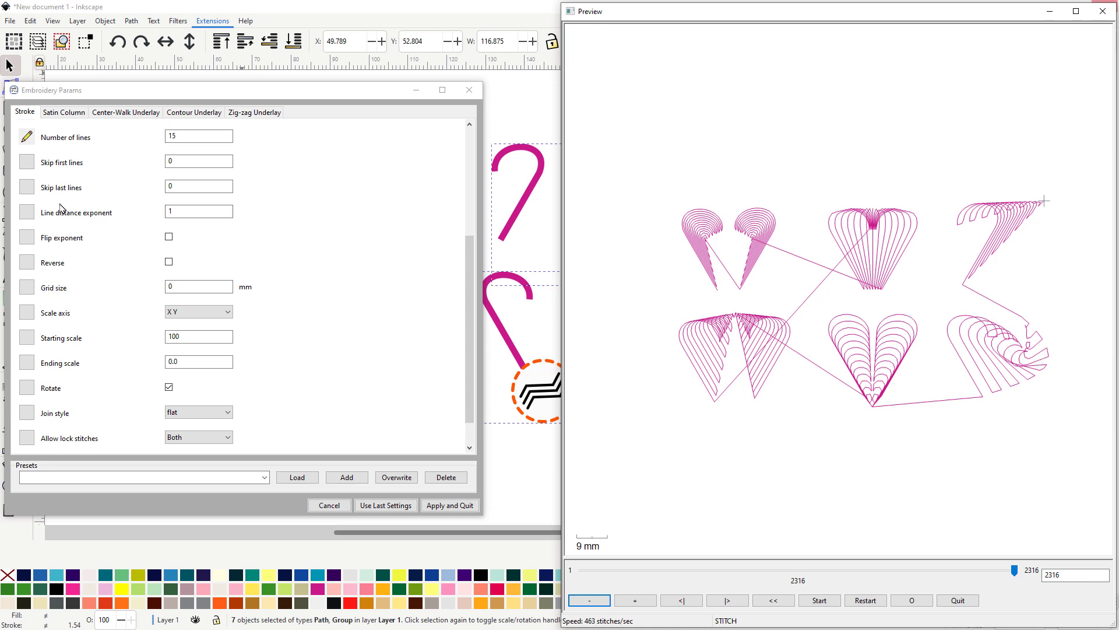
left_click(184, 188)
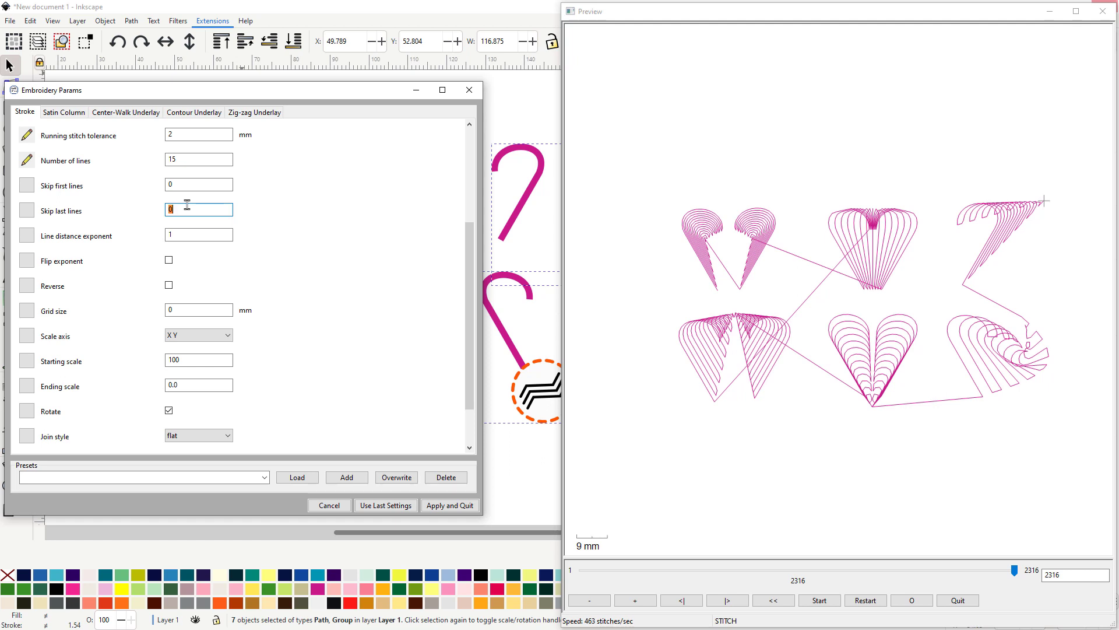
type("3")
key("Return")
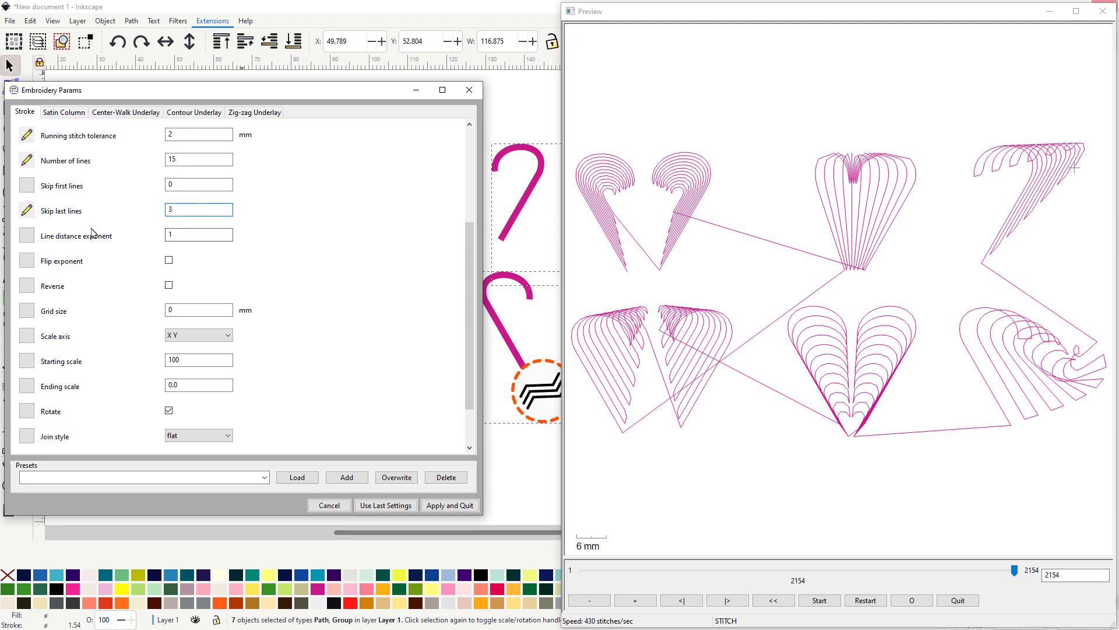
left_click(170, 185)
double_click(170, 185)
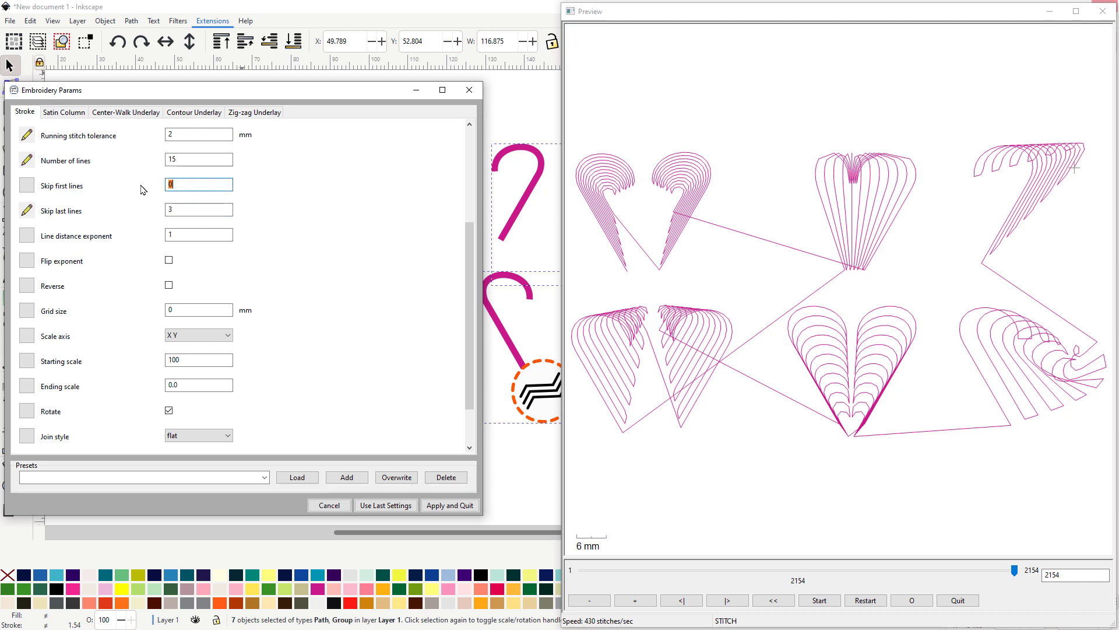
type("3")
key("Return")
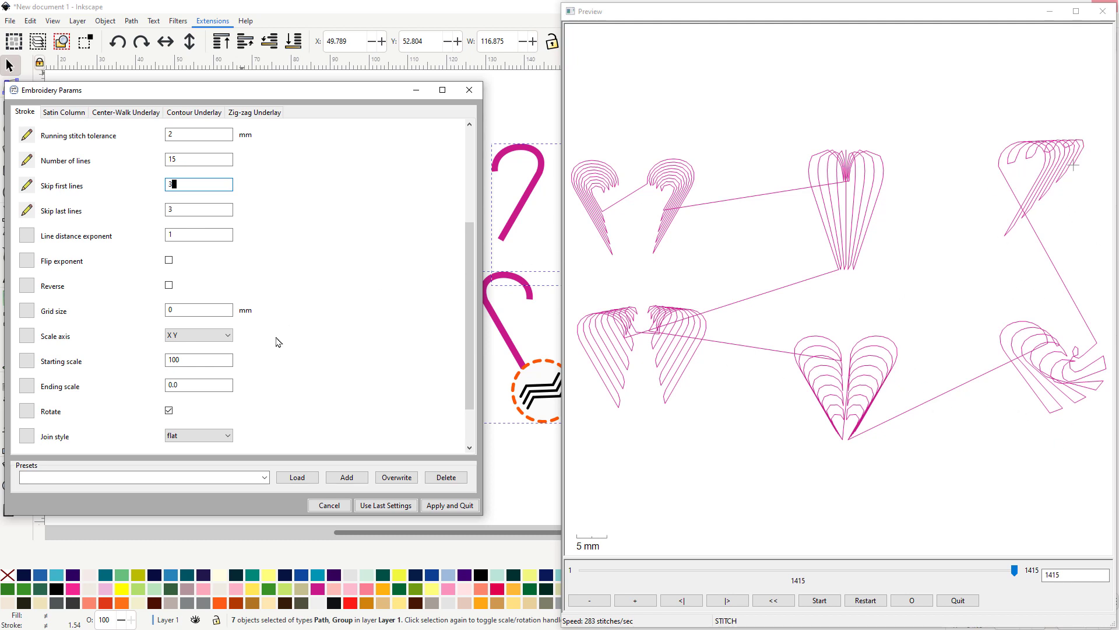
Step: Set skip last lines to 5 and skip first lines to 0 for the heart ripples
left_click(177, 209)
double_click(178, 208)
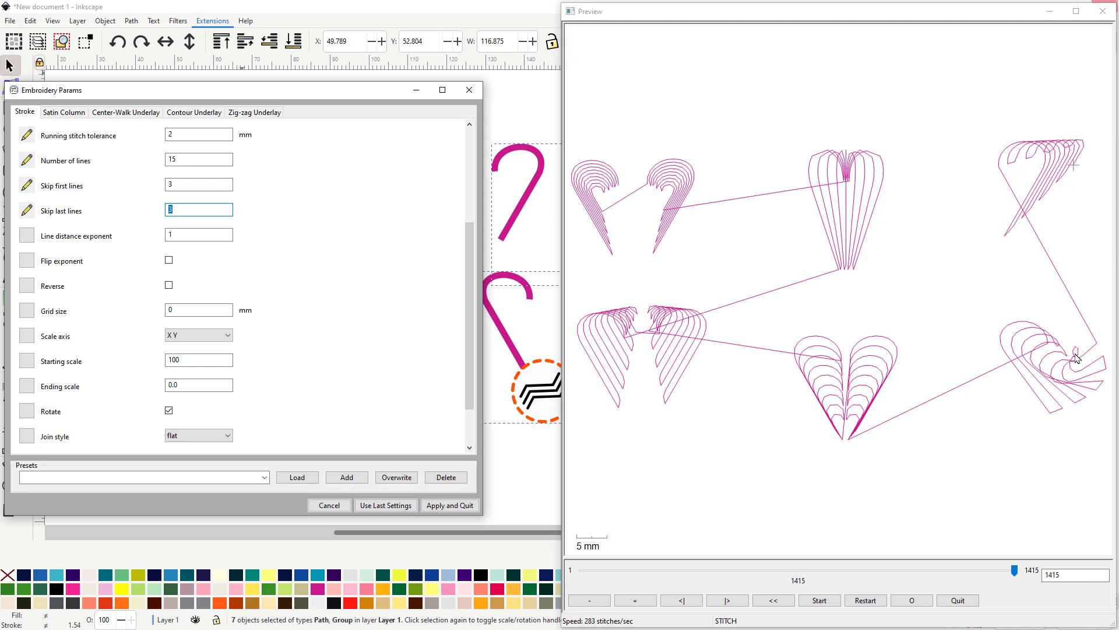
left_click(185, 210)
type("5")
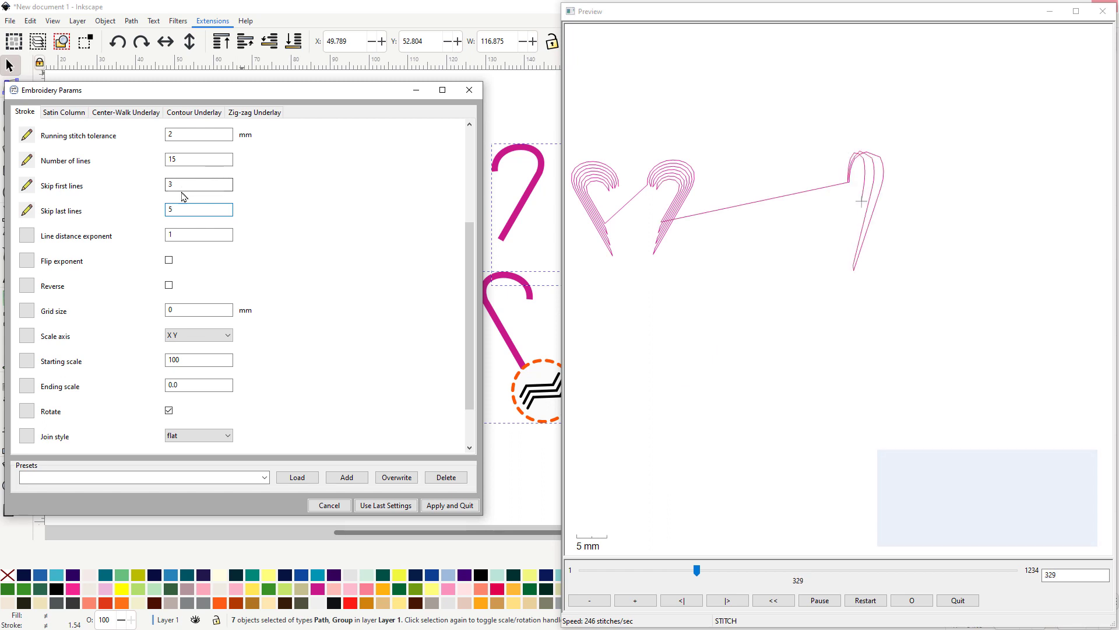
left_click(164, 186)
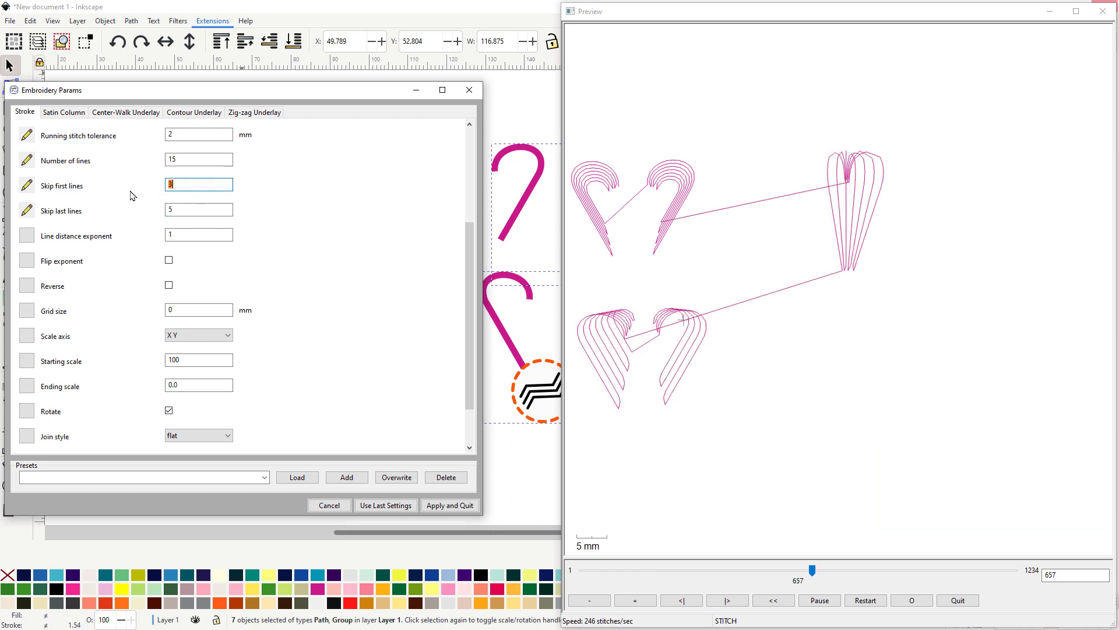
type("0")
key("Return")
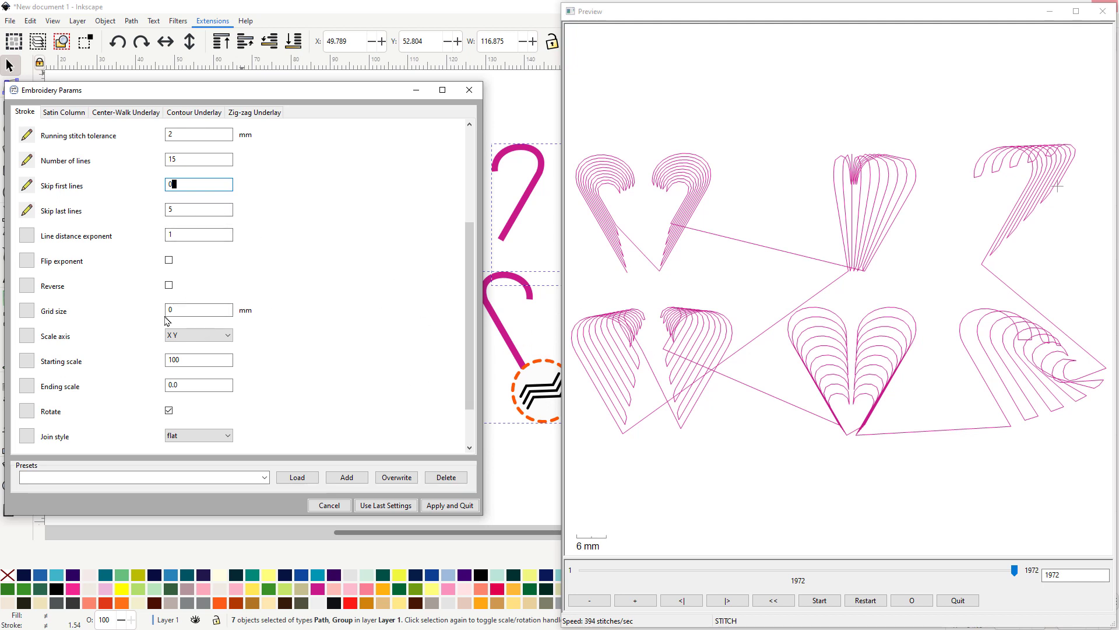
Step: Set the line distance exponent of the heart ripples to 0.2
left_click(188, 310)
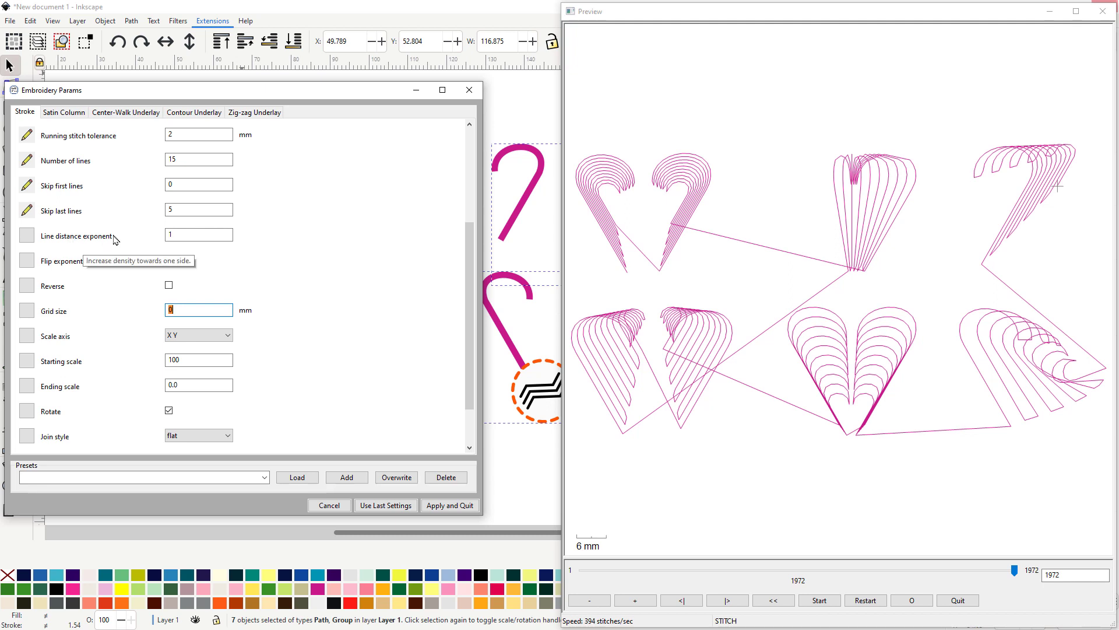
left_click(187, 235)
left_click(173, 234)
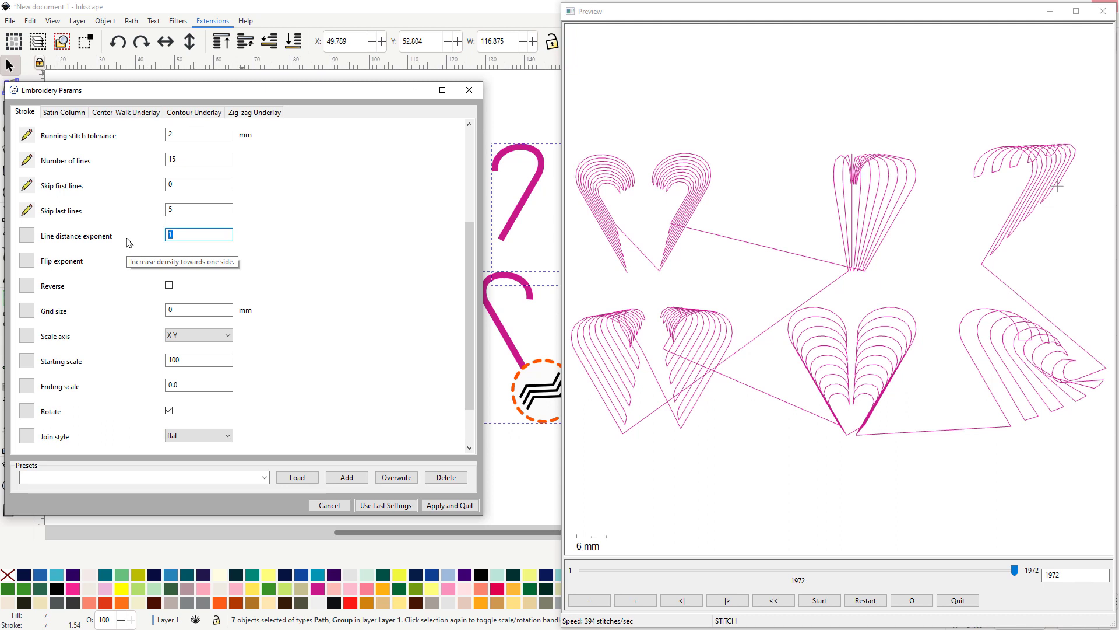
type("0.2")
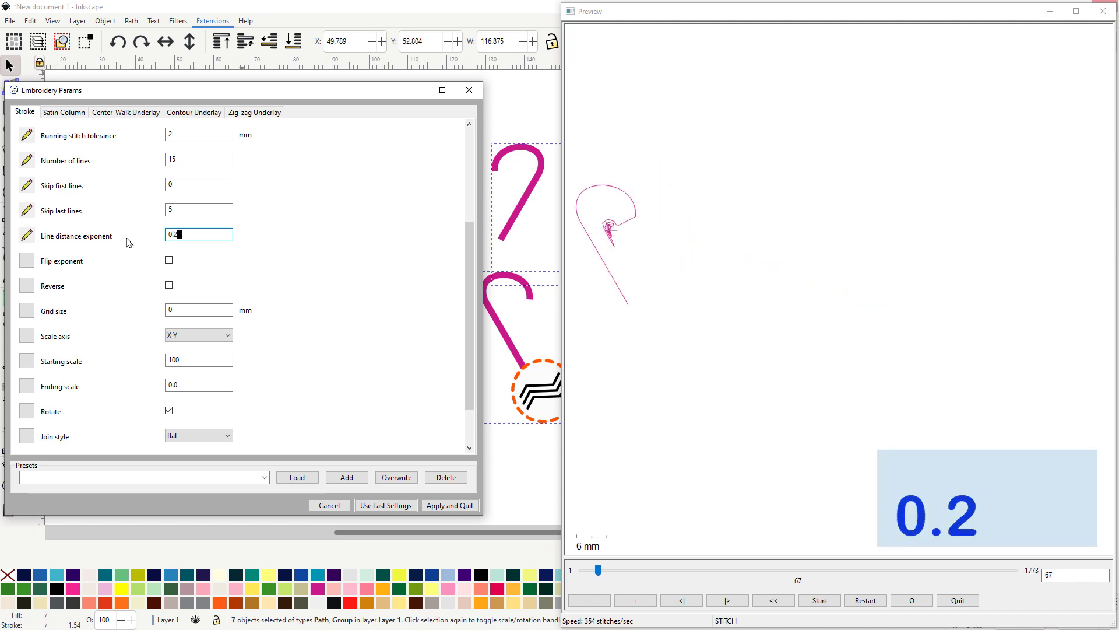
key("Return")
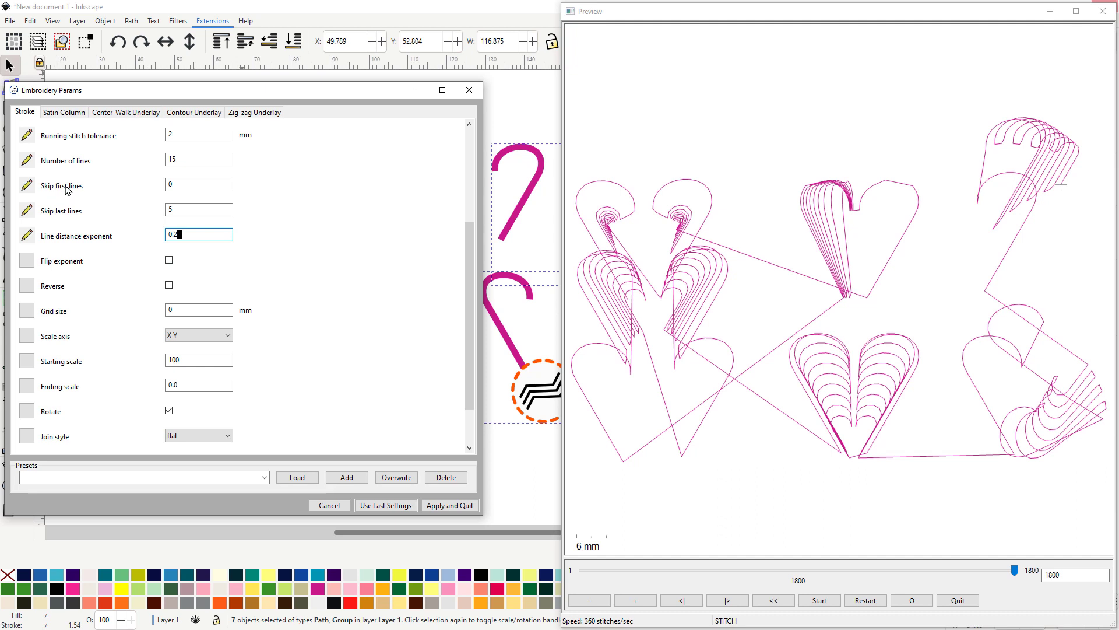
Step: Set skip first lines to 1 and inspect the upper-left heart's ripples up close in the stitch preview
double_click(188, 184)
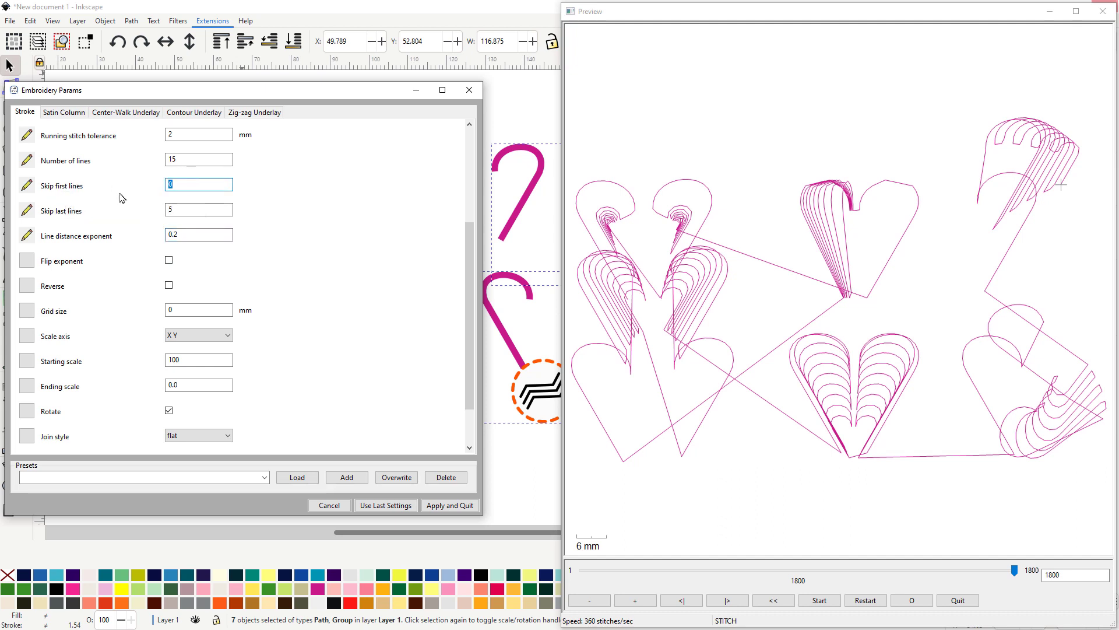
type("1")
key("Return")
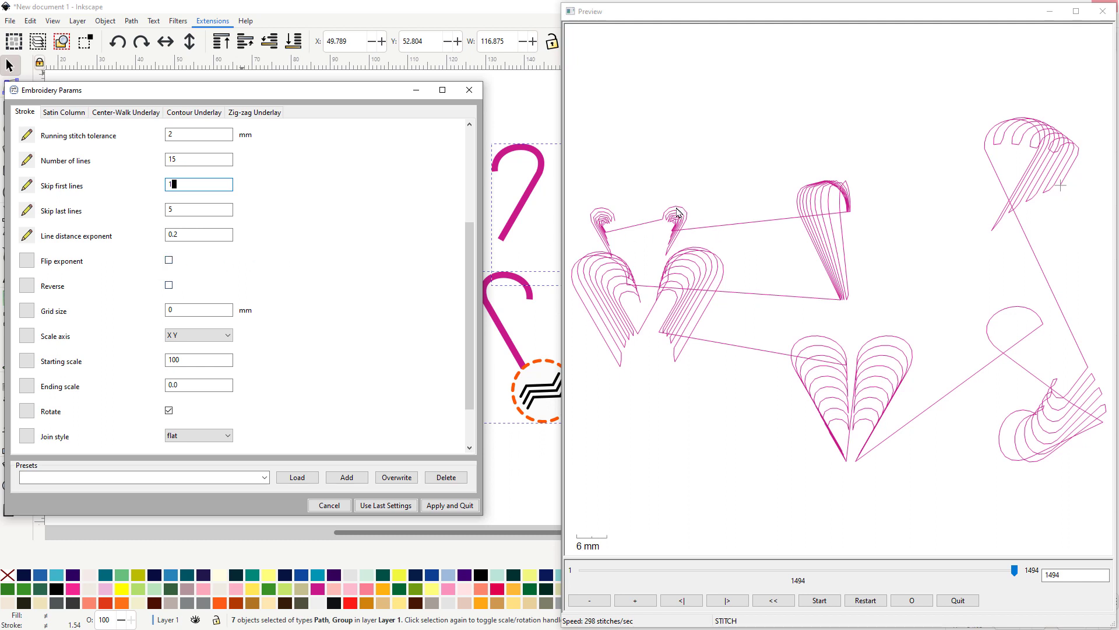
scroll(624, 241, "up", 5)
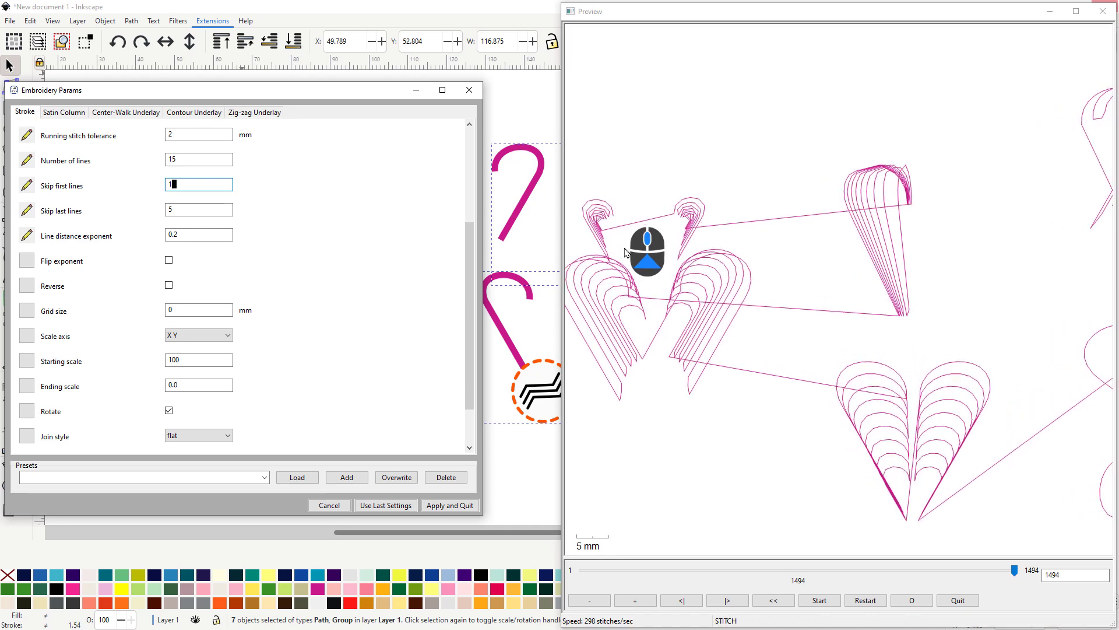
scroll(631, 225, "up", 3)
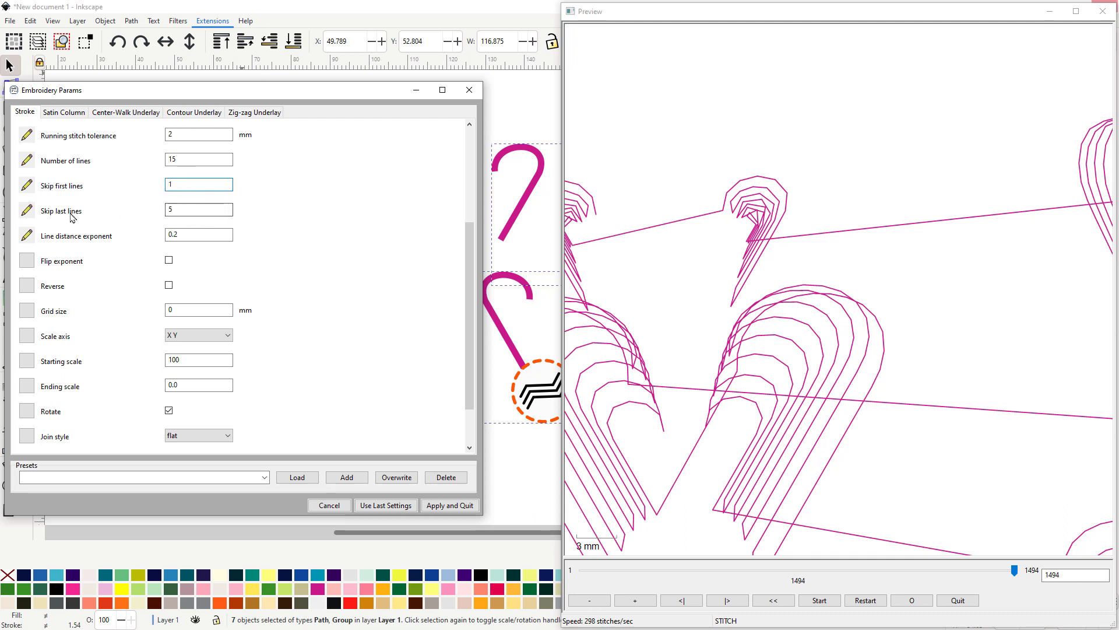
Step: Reset both skip last lines and skip first lines to 0 for all selected hearts
left_click_drag(186, 210, 78, 202)
type("0")
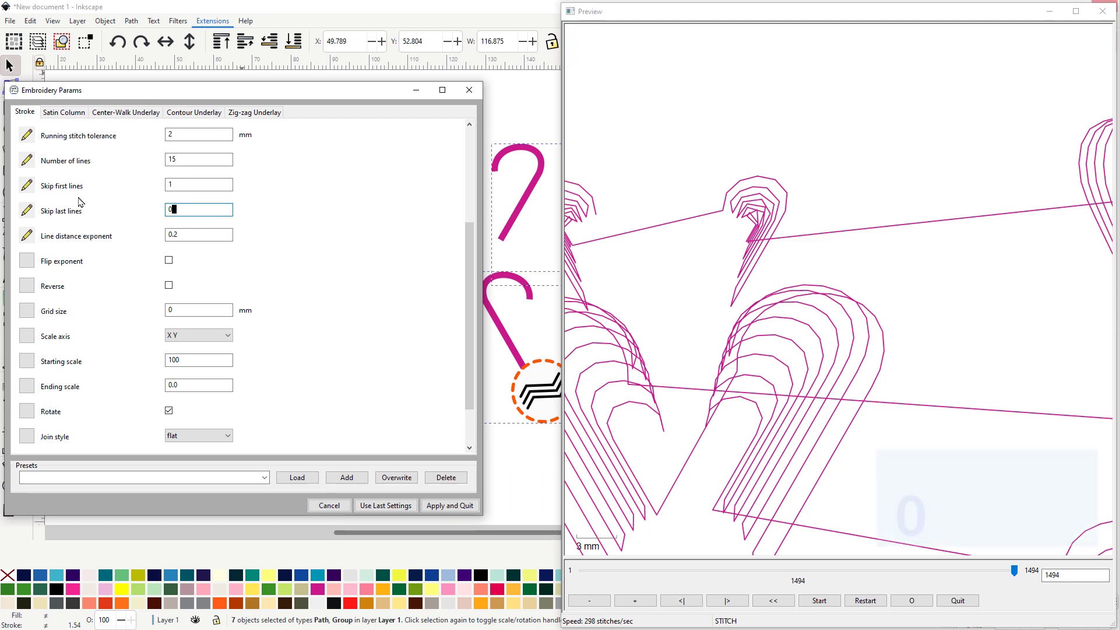
key("Return")
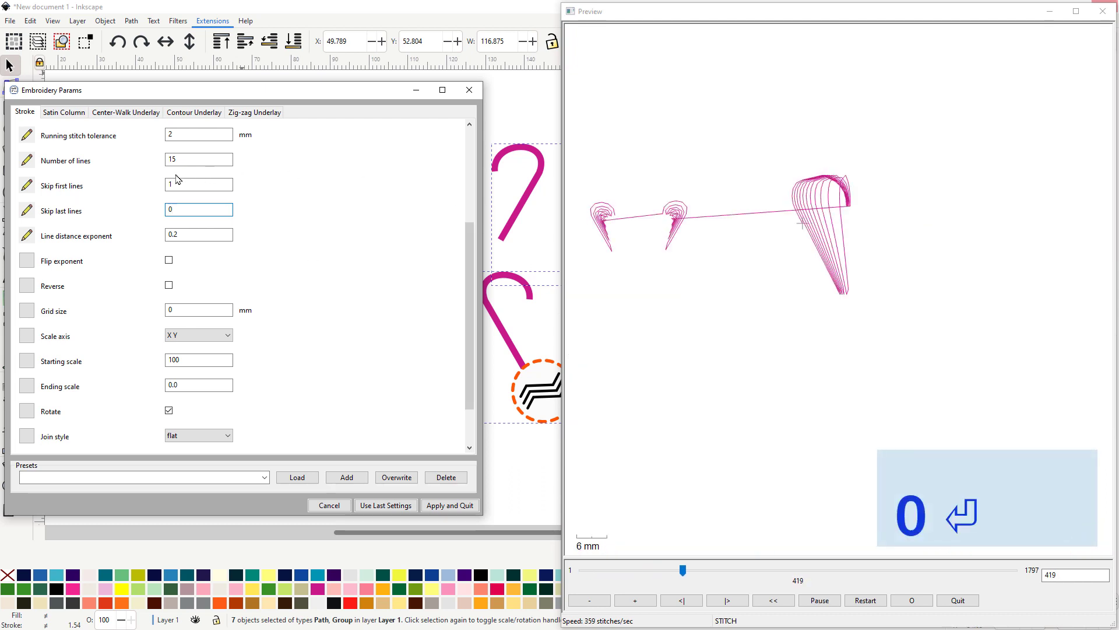
left_click_drag(186, 185, 159, 192)
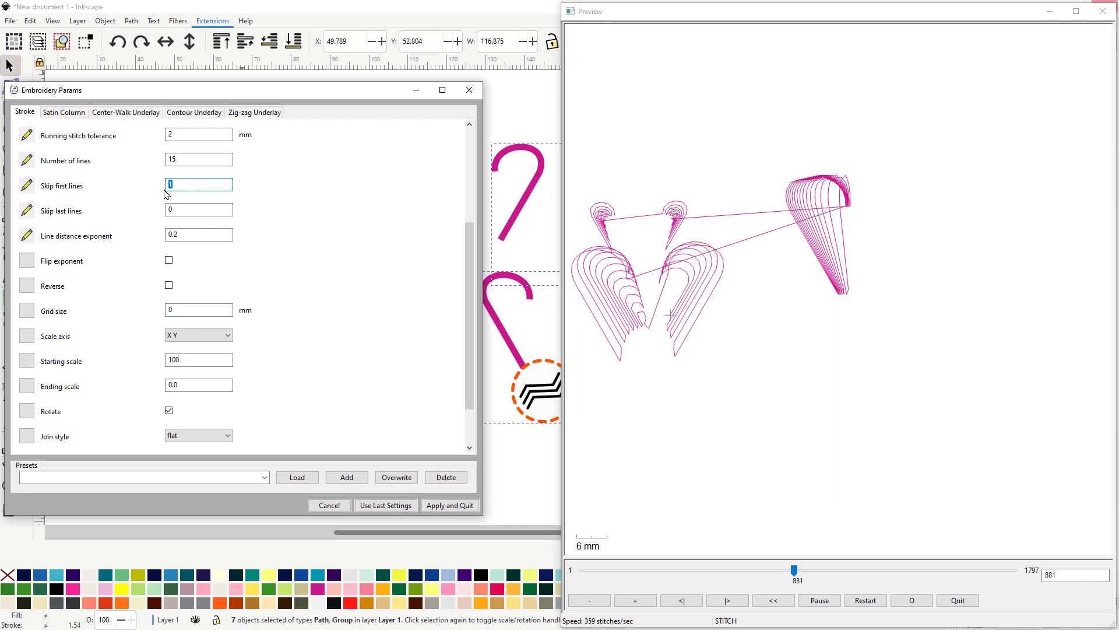
type("0")
key("Return")
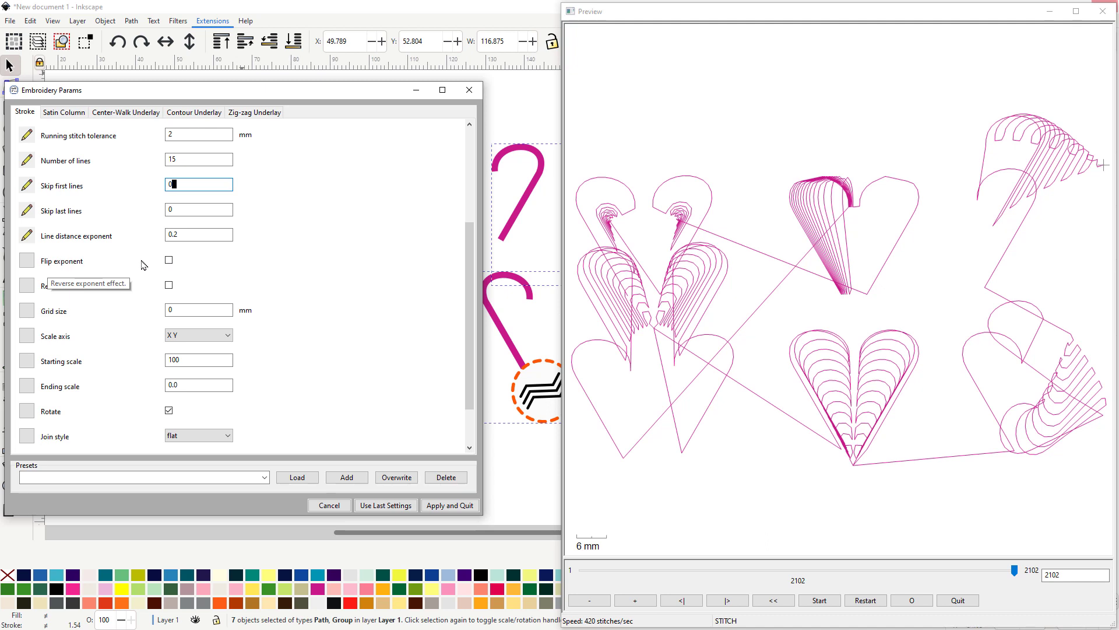
Step: Enable the flip exponent option and compare the line density of the upper-left heart with the other hearts in the preview
left_click(169, 261)
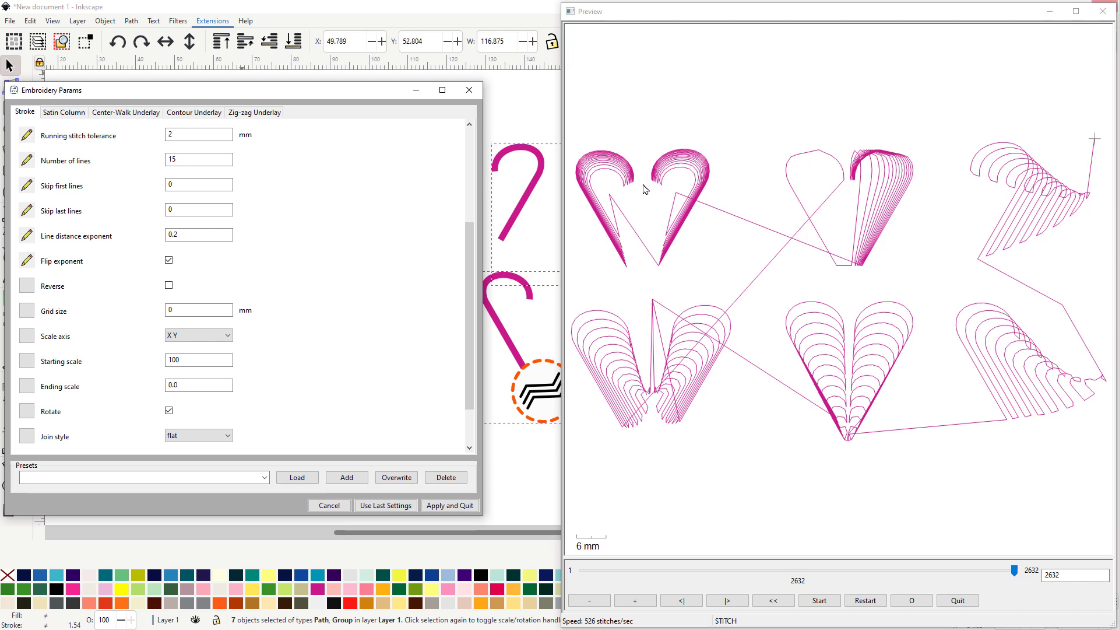
scroll(577, 204, "up", 5)
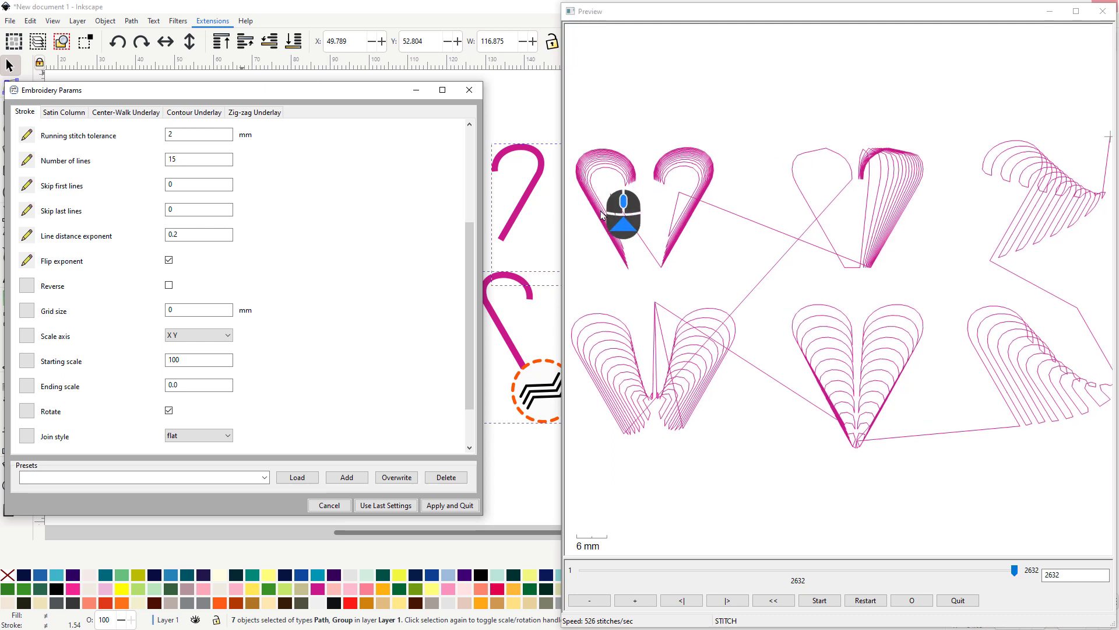
scroll(584, 190, "up", 4)
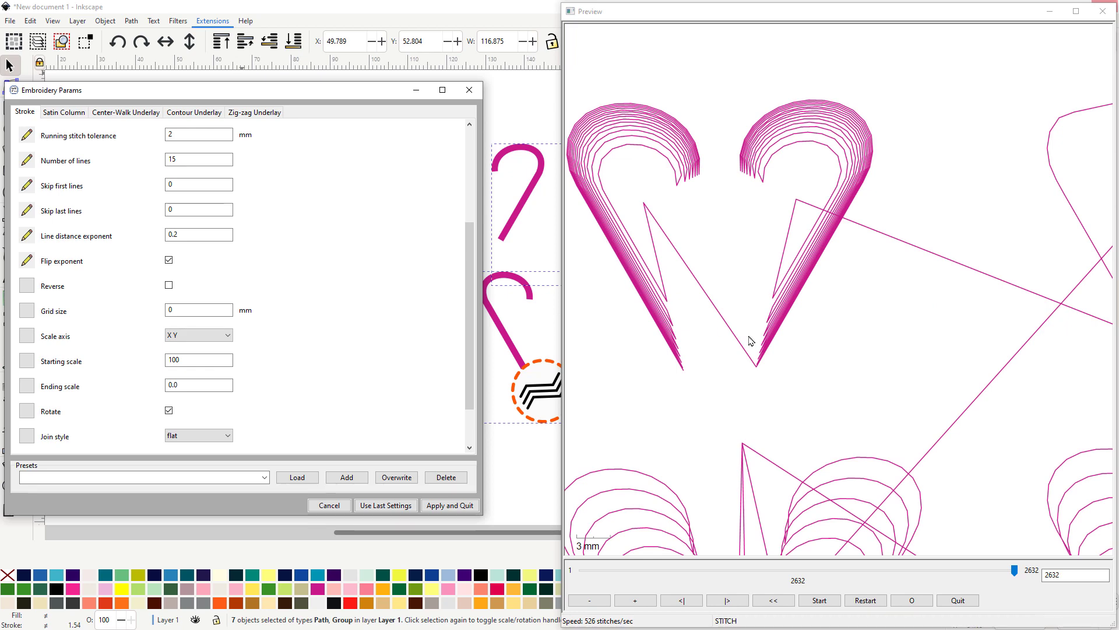
scroll(869, 350, "down", 5)
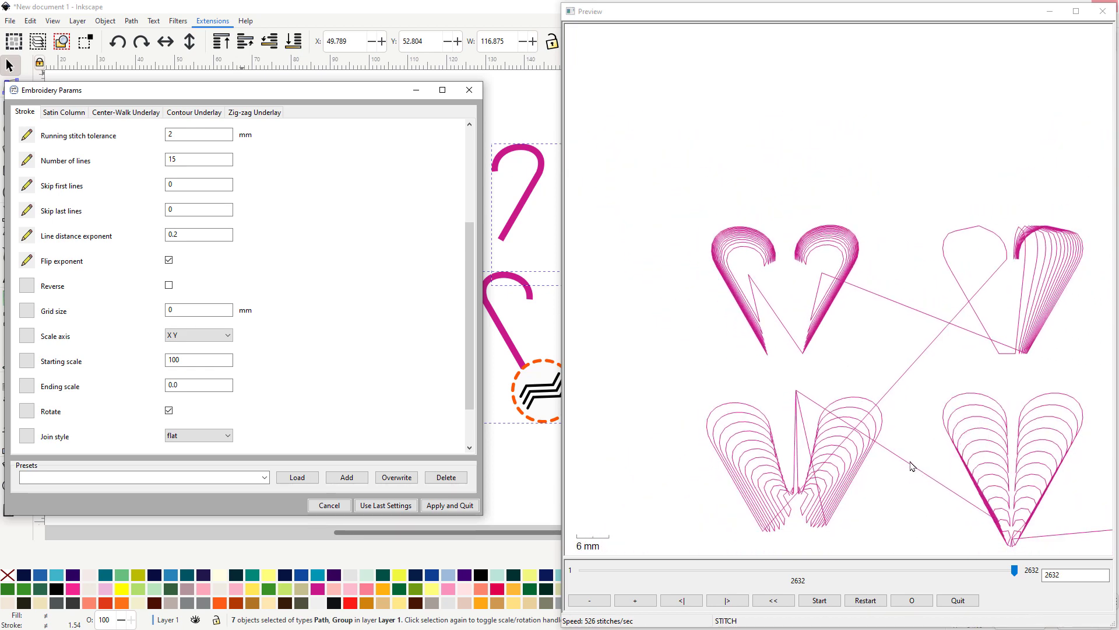
left_click(840, 426)
scroll(851, 366, "up", 1)
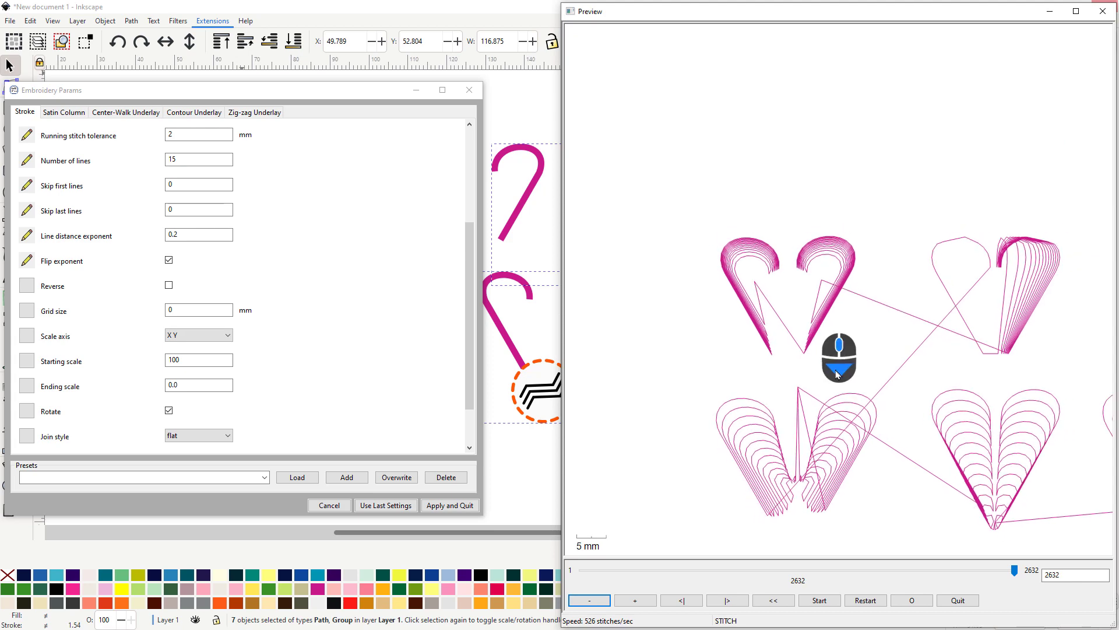
scroll(726, 207, "down", 3)
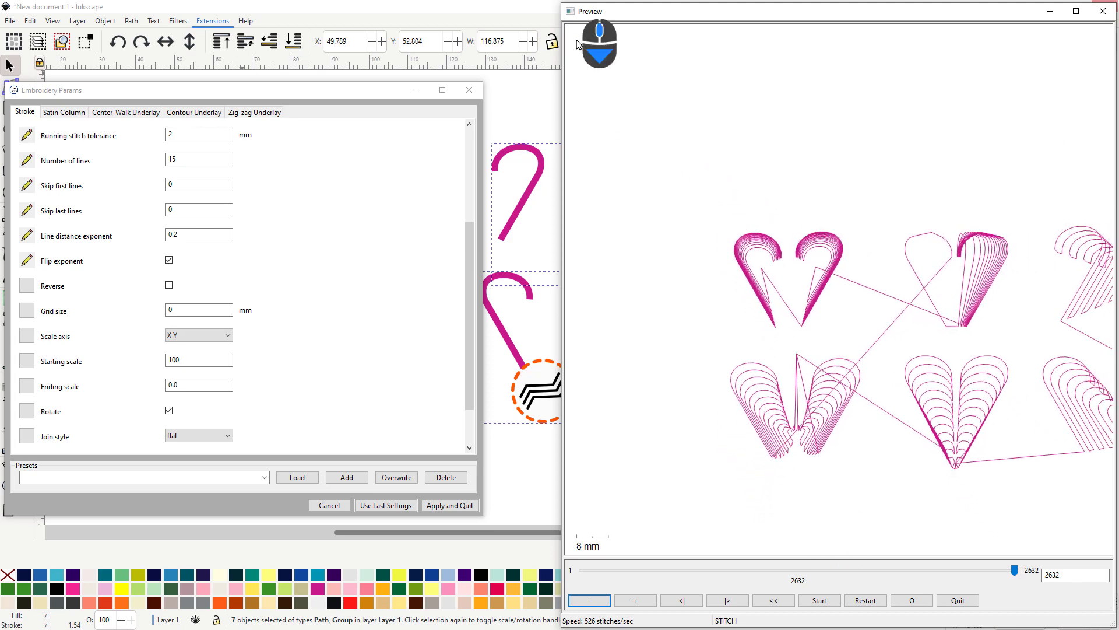
scroll(569, 39, "down", 9)
scroll(940, 263, "up", 1)
scroll(940, 267, "up", 3)
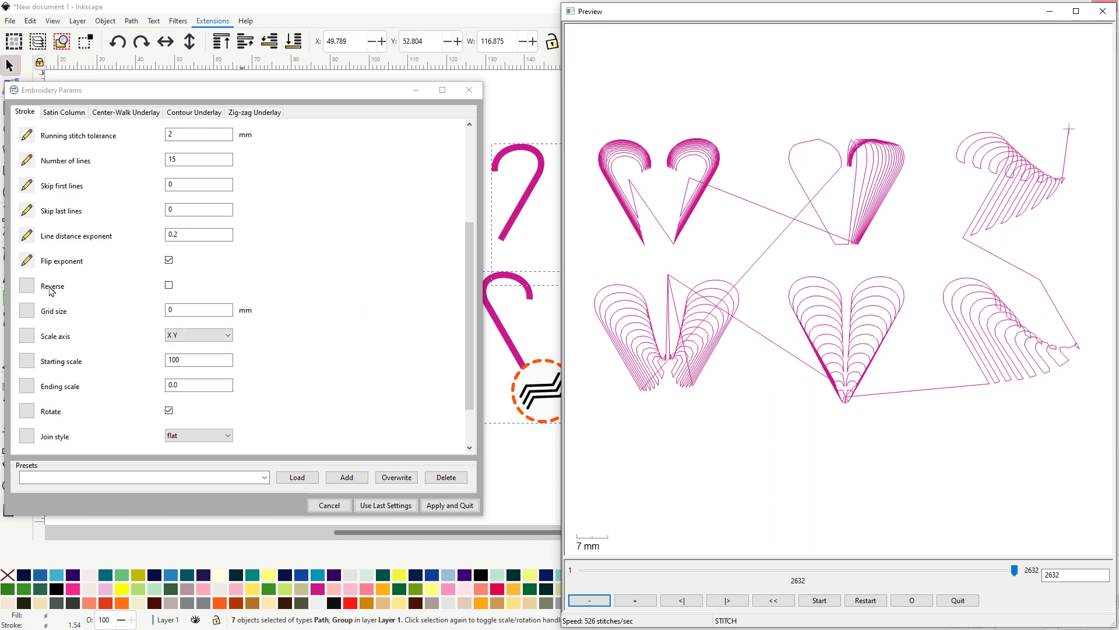
Step: Enable the reverse option for the selected hearts and set the grid size to 2 mm
left_click(169, 286)
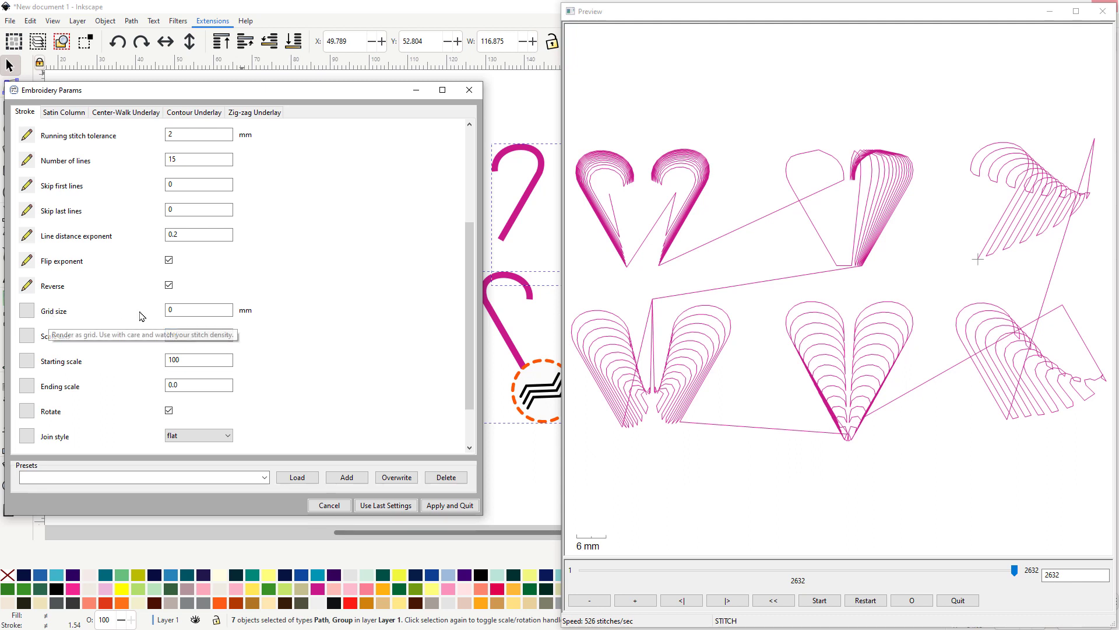
double_click(183, 310)
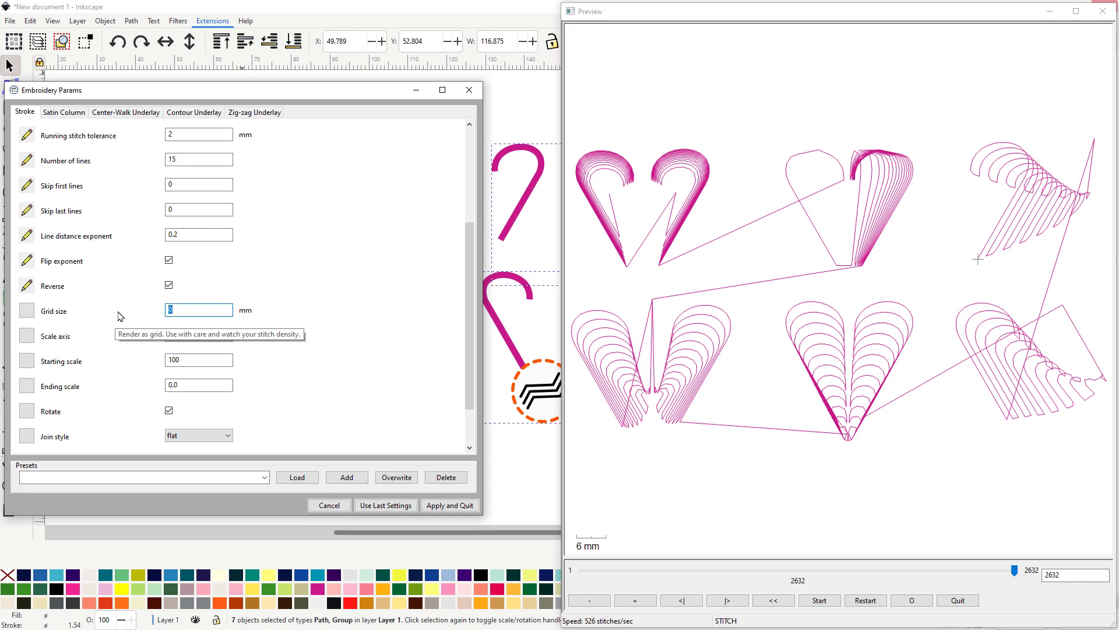
type("2")
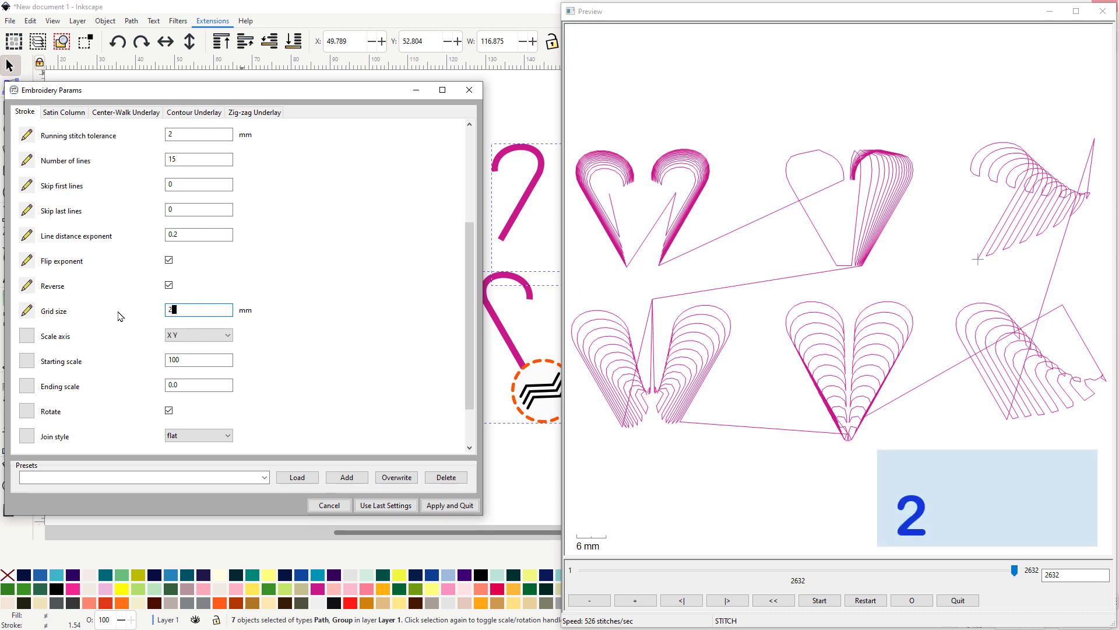
key("Return")
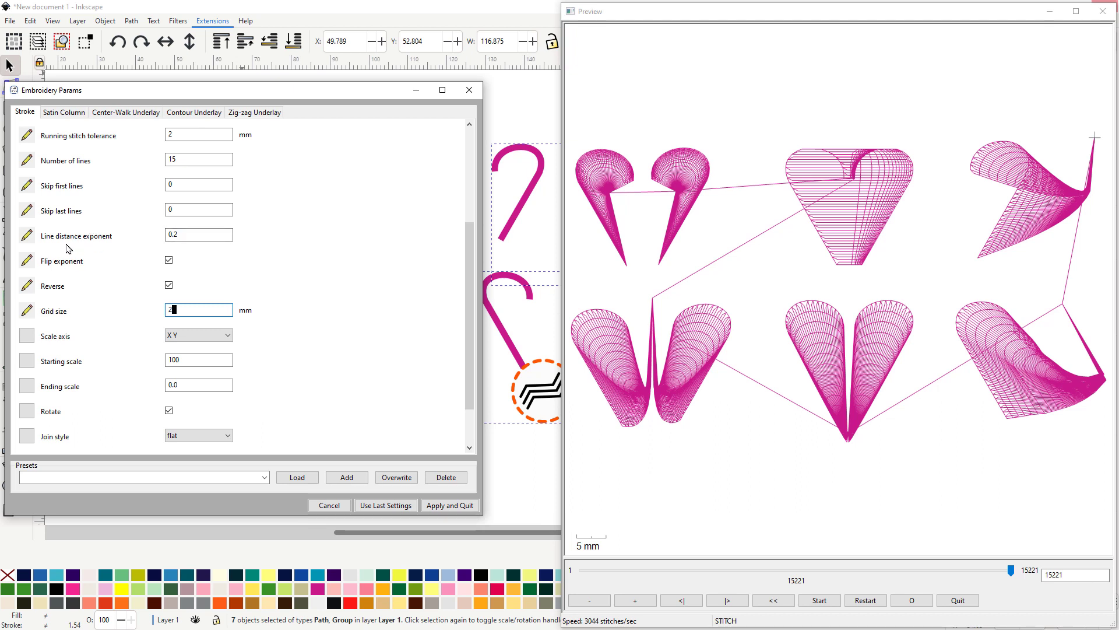
Step: Set the line distance exponent of the gridded heart ripples to 1
double_click(195, 233)
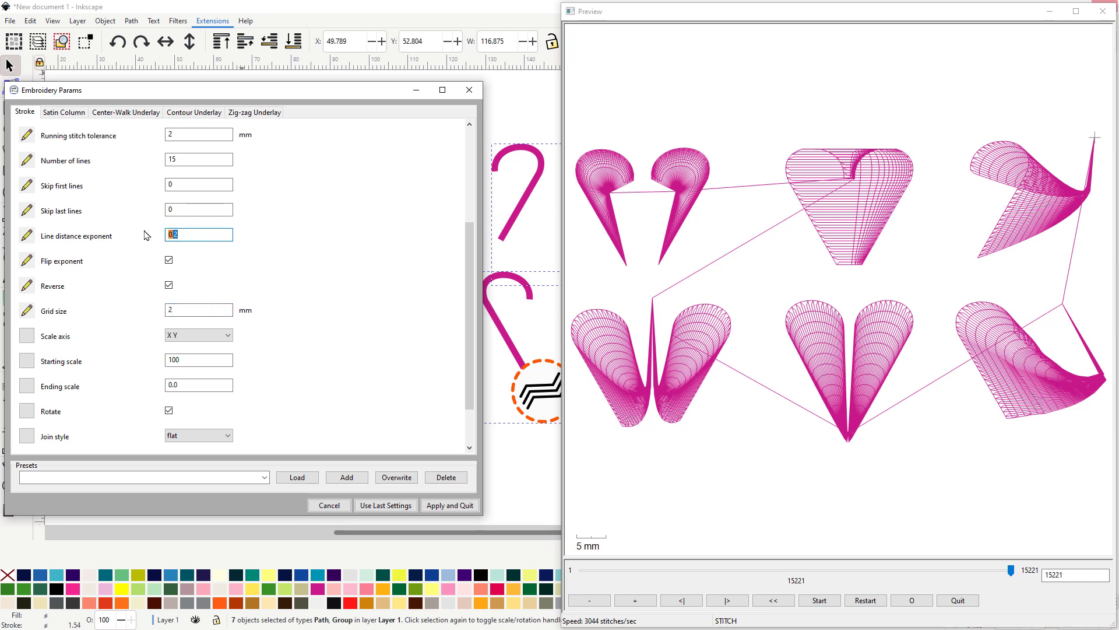
type("1")
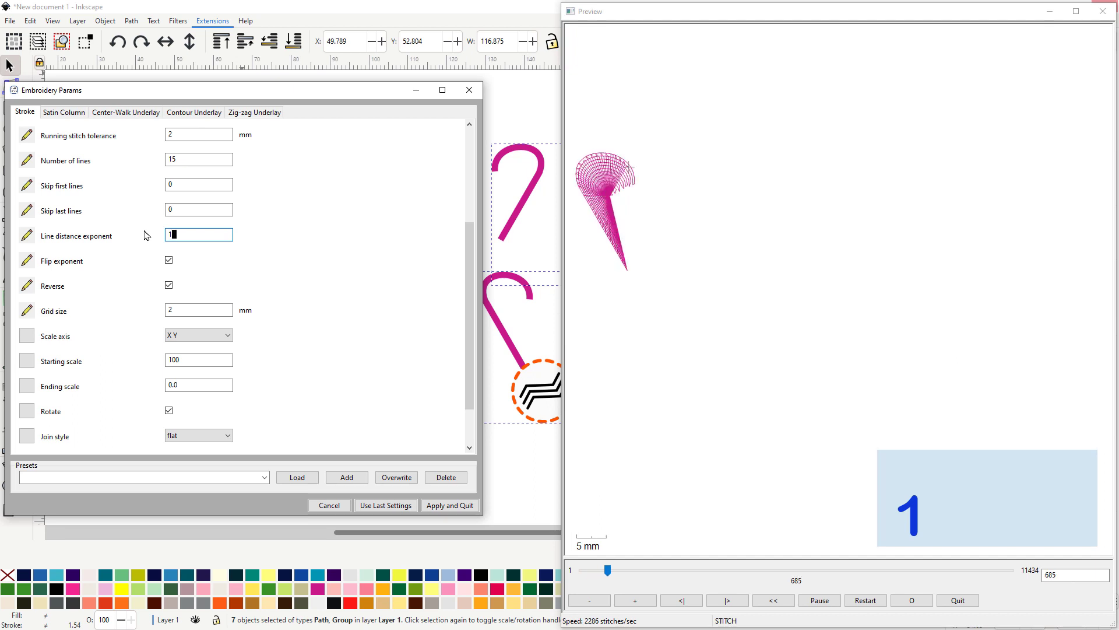
key("Return")
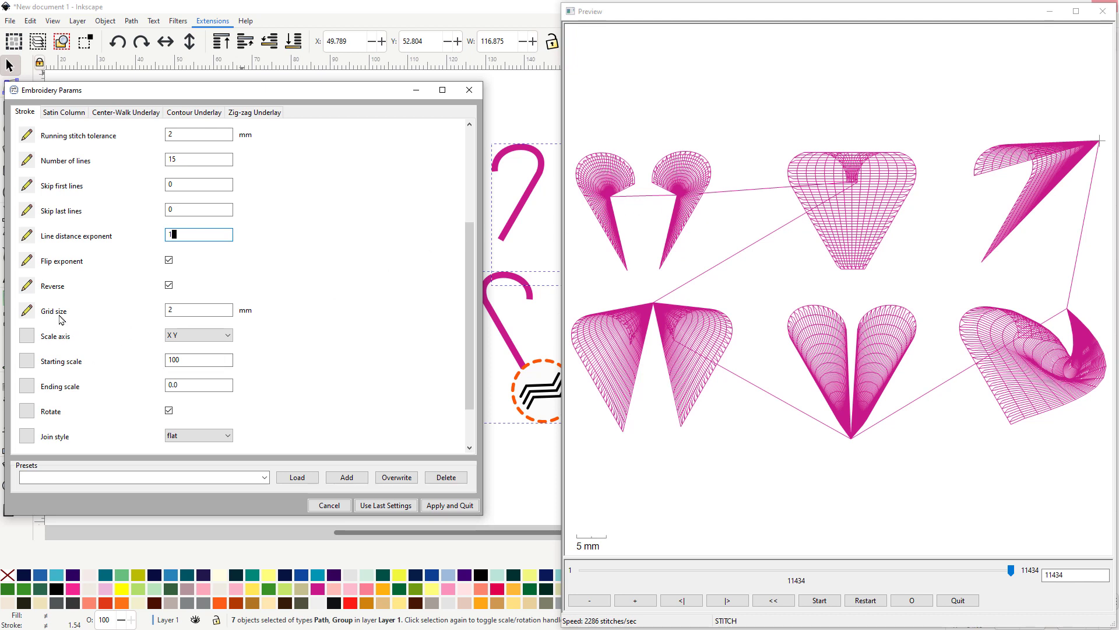
Step: Set the grid size to 0.25 mm and inspect the stitch density of the hearts up close in the preview
double_click(186, 306)
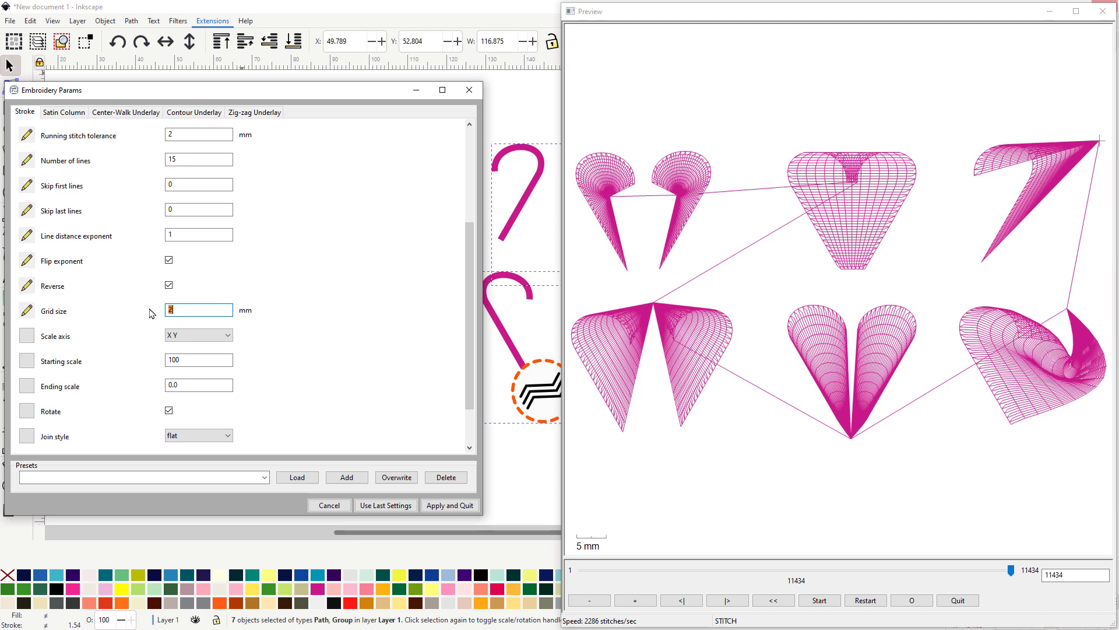
double_click(187, 308)
type("0.")
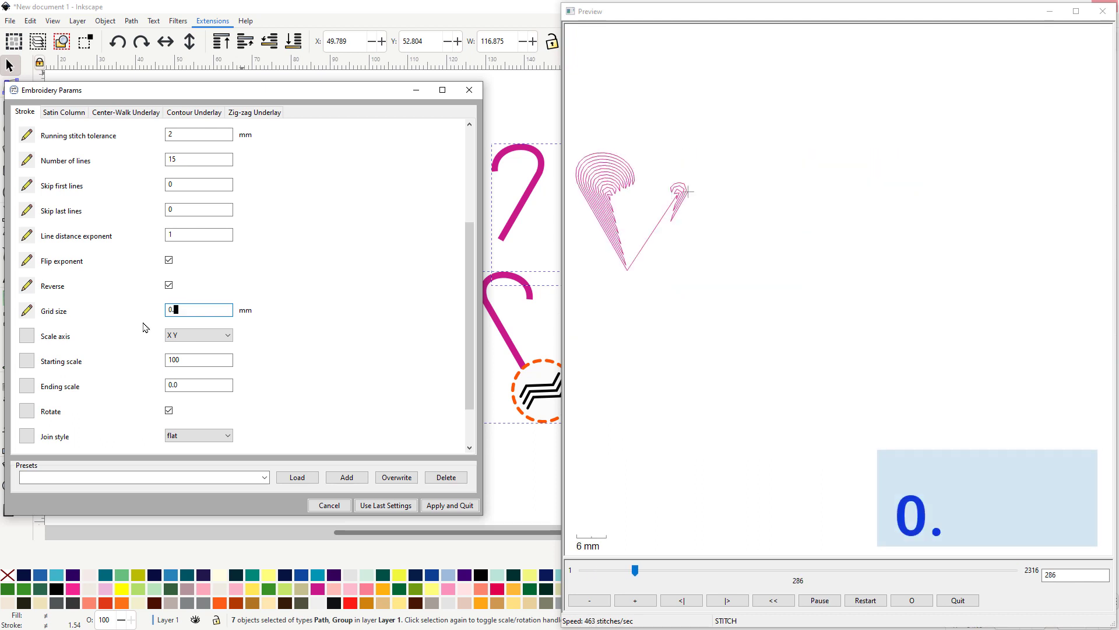
type("25")
key("Return")
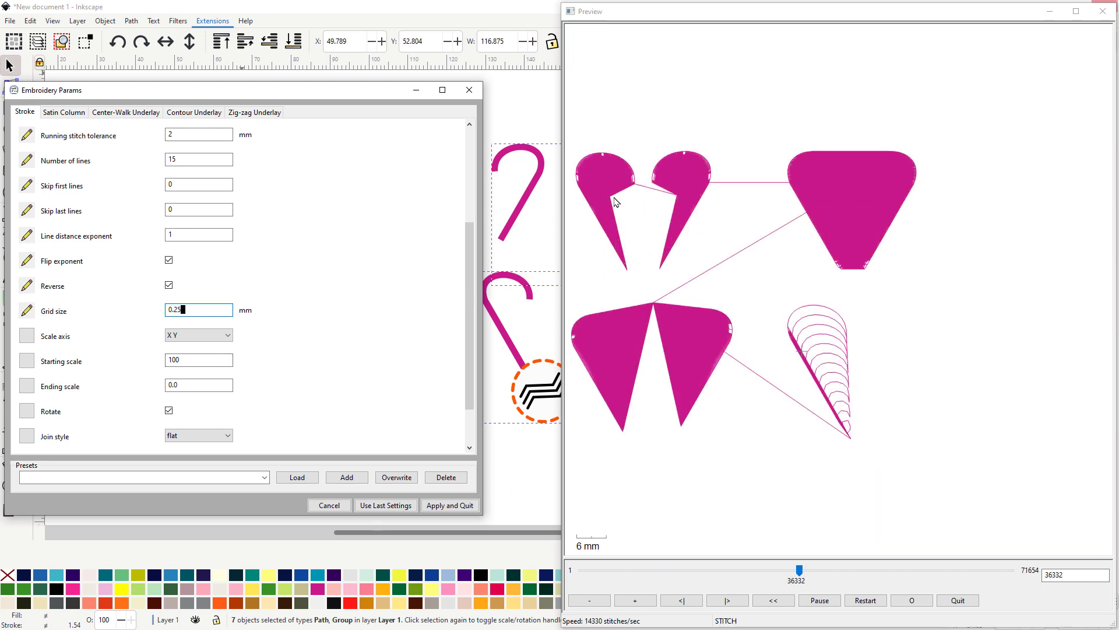
scroll(599, 199, "up", 1)
scroll(598, 199, "up", 1)
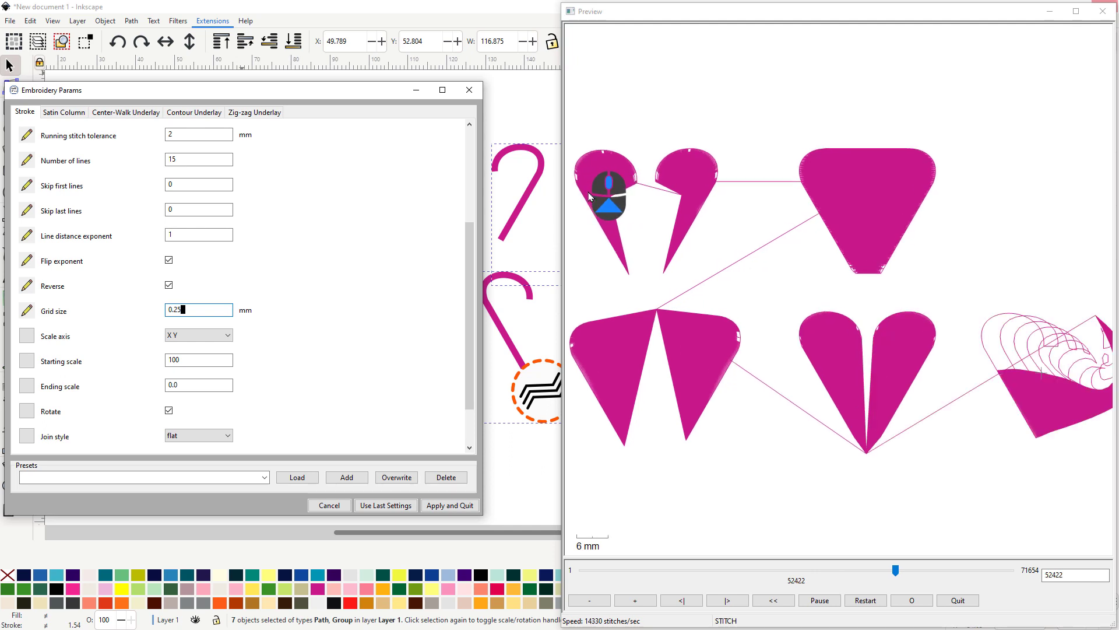
scroll(588, 194, "up", 2)
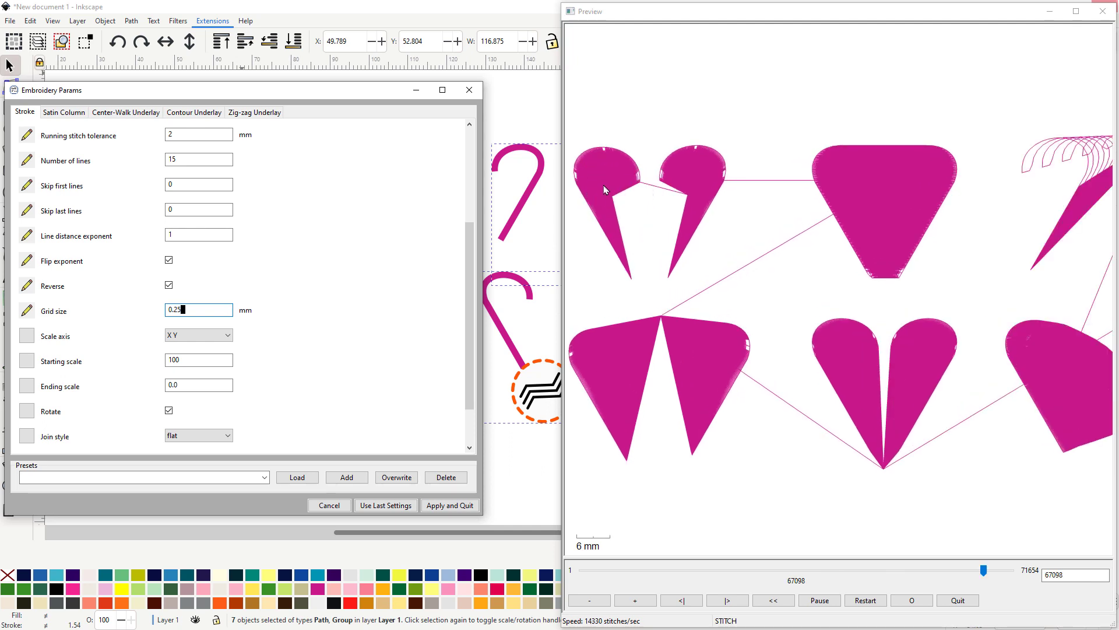
scroll(608, 191, "up", 1)
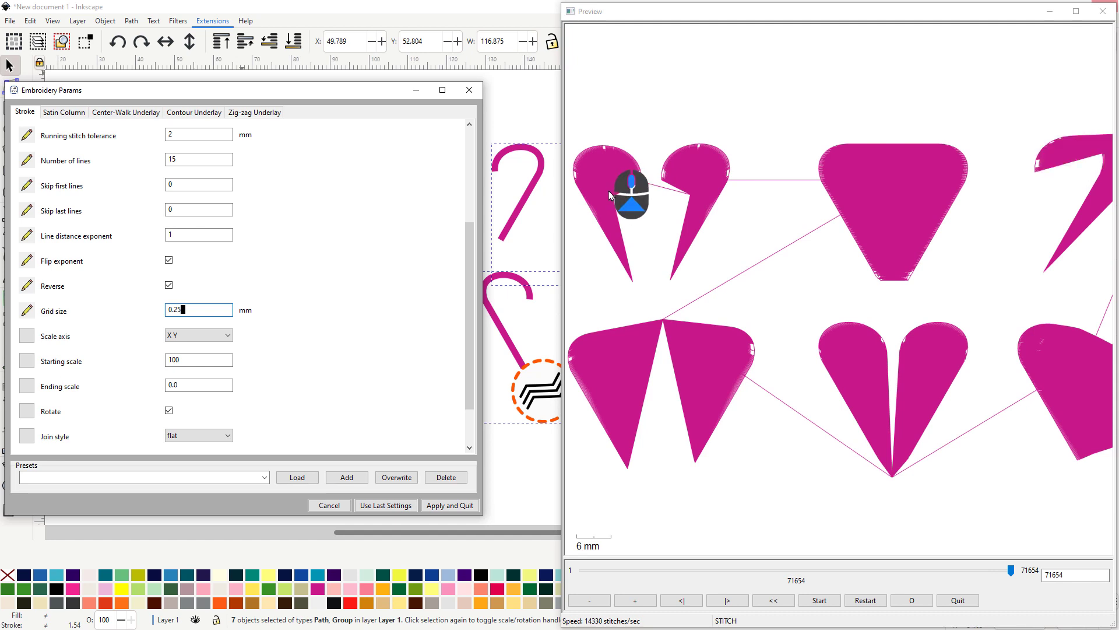
scroll(609, 196, "up", 1)
scroll(609, 199, "down", 1)
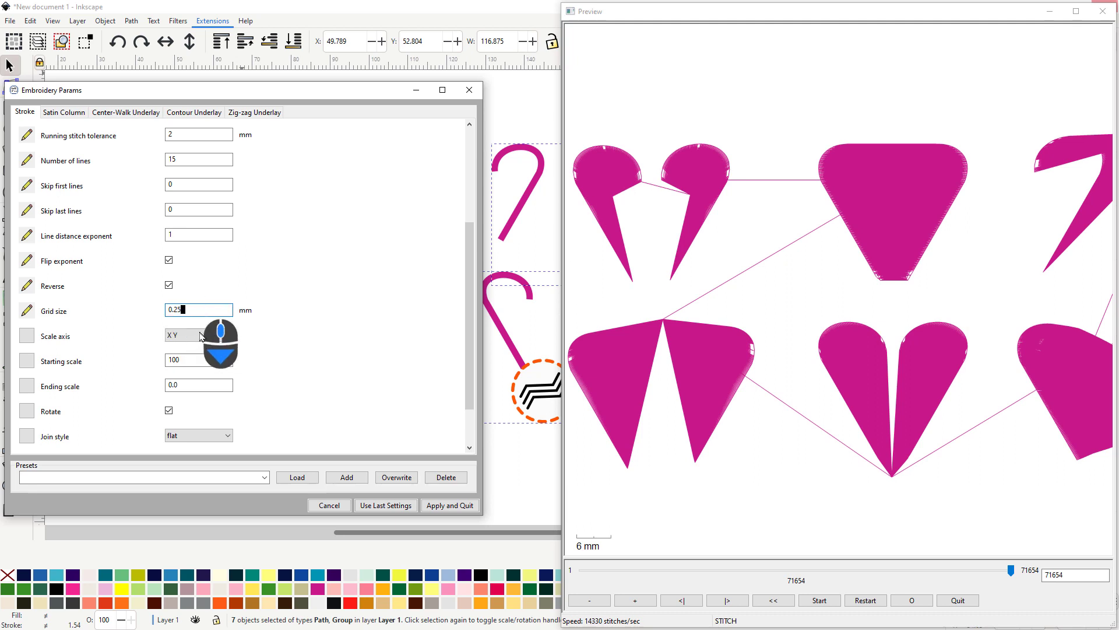
Step: Restore the grid size of the selected hearts to 2 mm
left_click(197, 309)
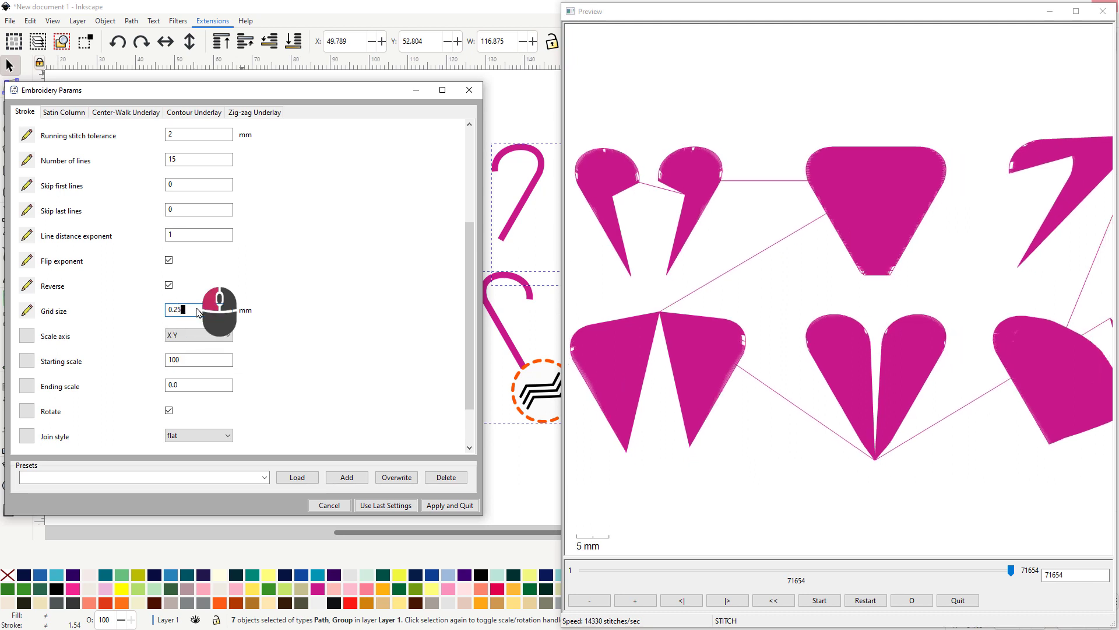
left_click_drag(190, 309, 125, 320)
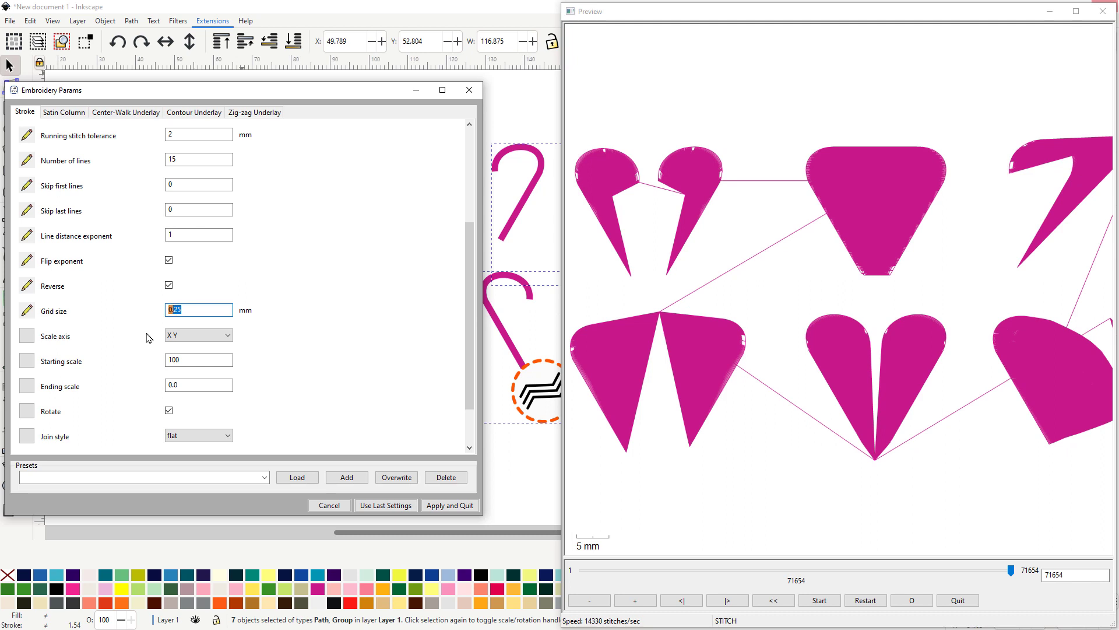
type("0")
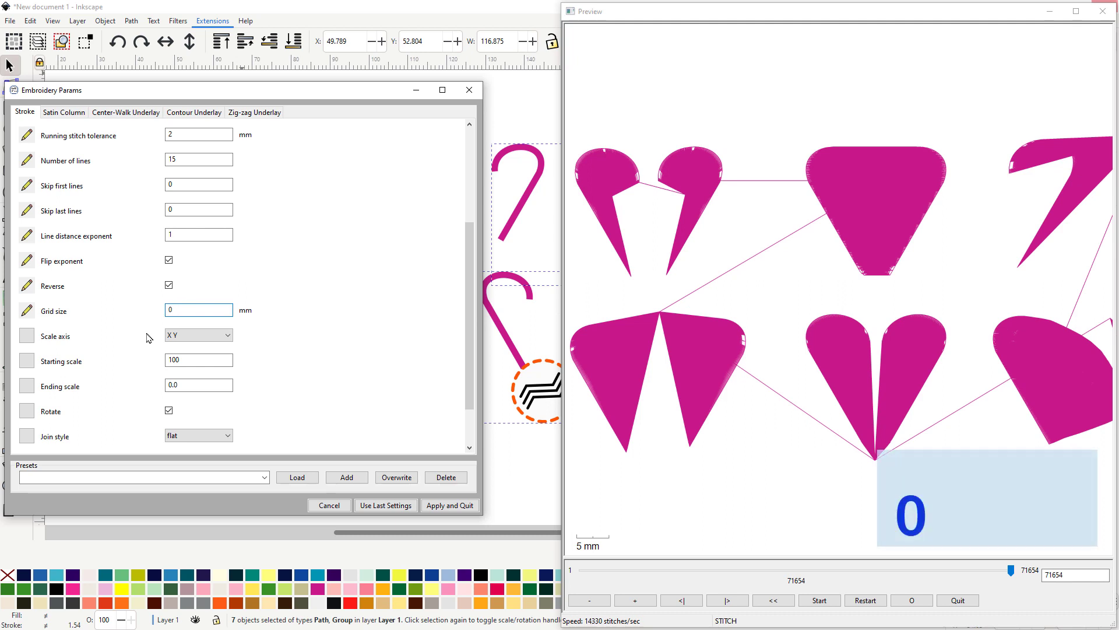
key("BackSpace")
key("BackSpace")
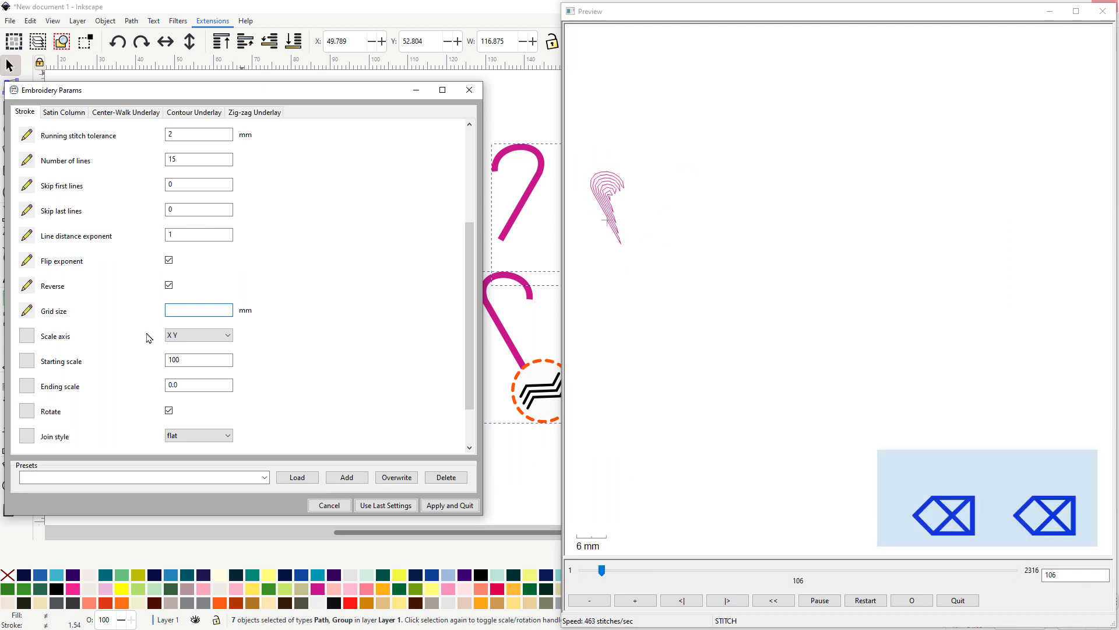
type("2")
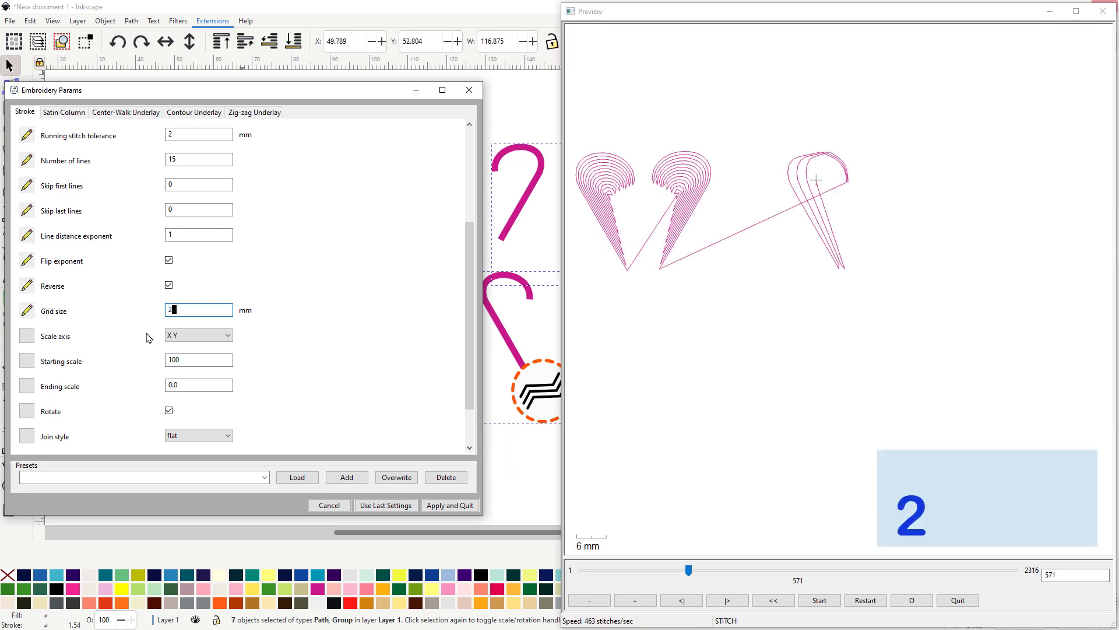
key("Return")
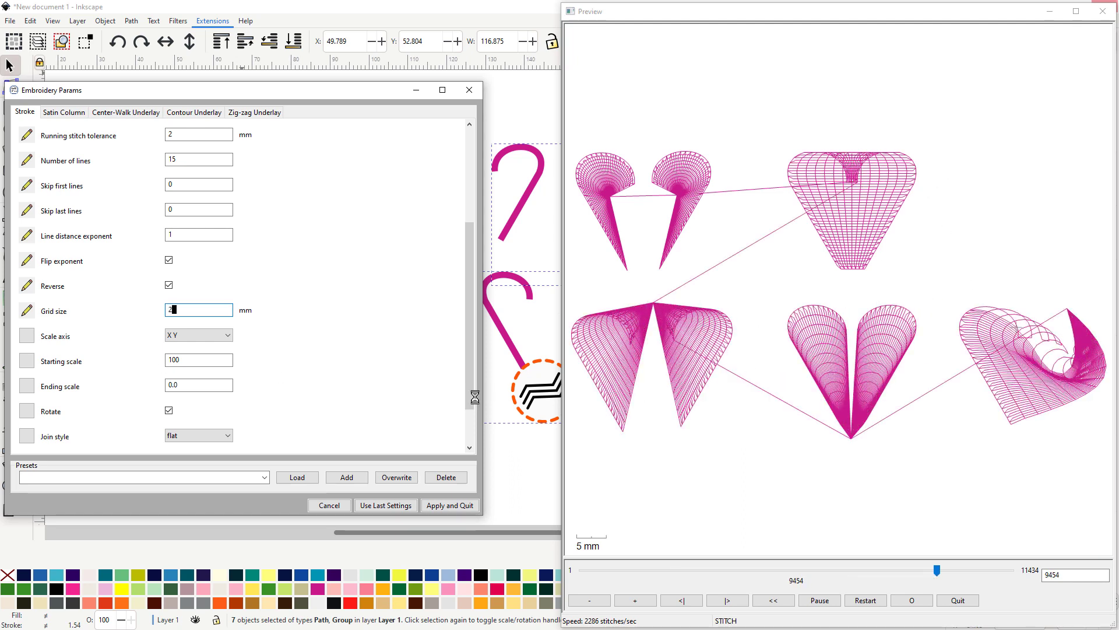
Step: Set the scale axis to X to compare the heart ripples in the preview, and return it to X Y
left_click(228, 337)
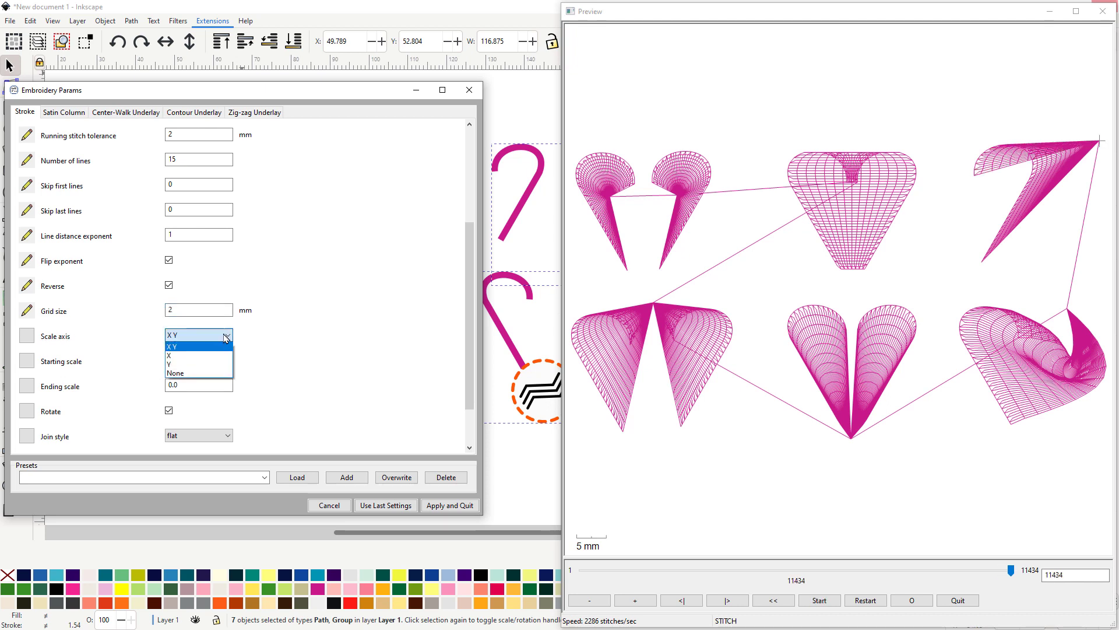
left_click(176, 358)
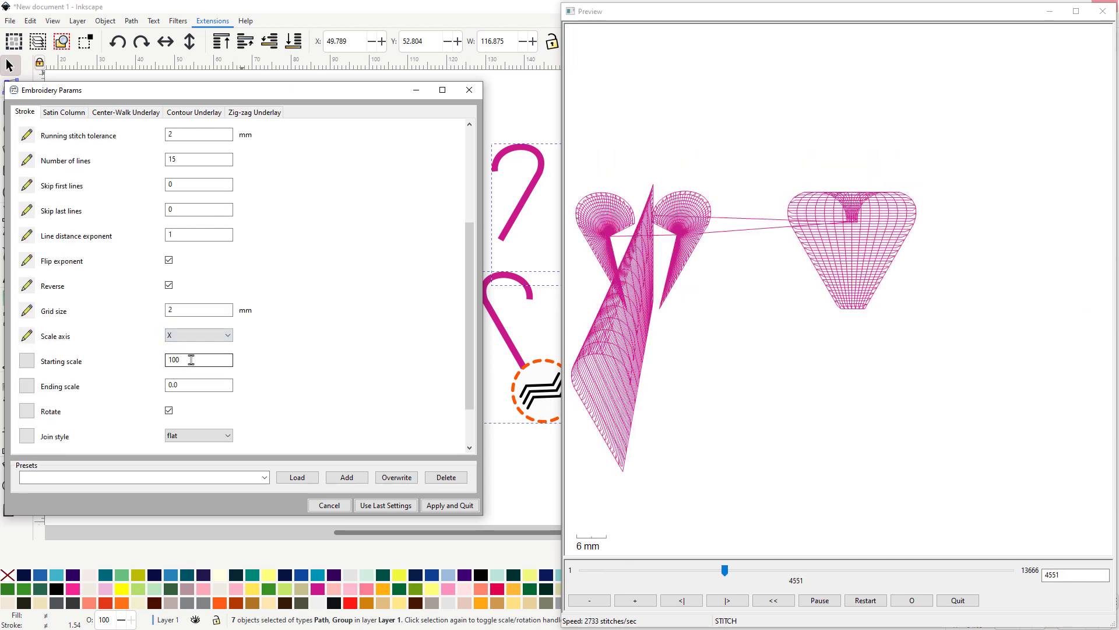
left_click(200, 385)
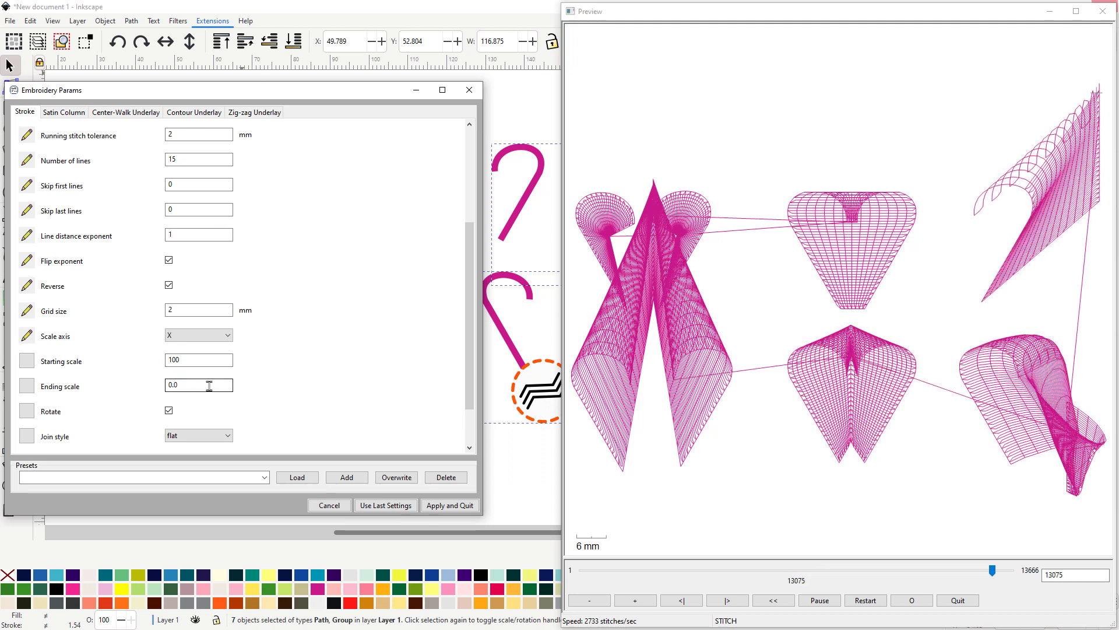
left_click(227, 337)
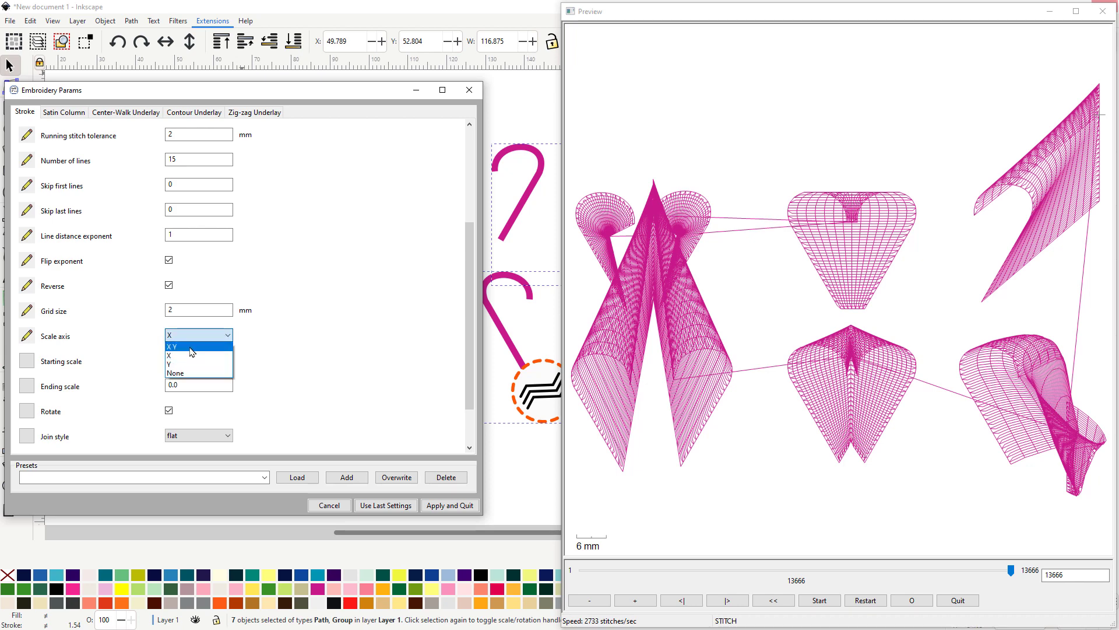
left_click(191, 347)
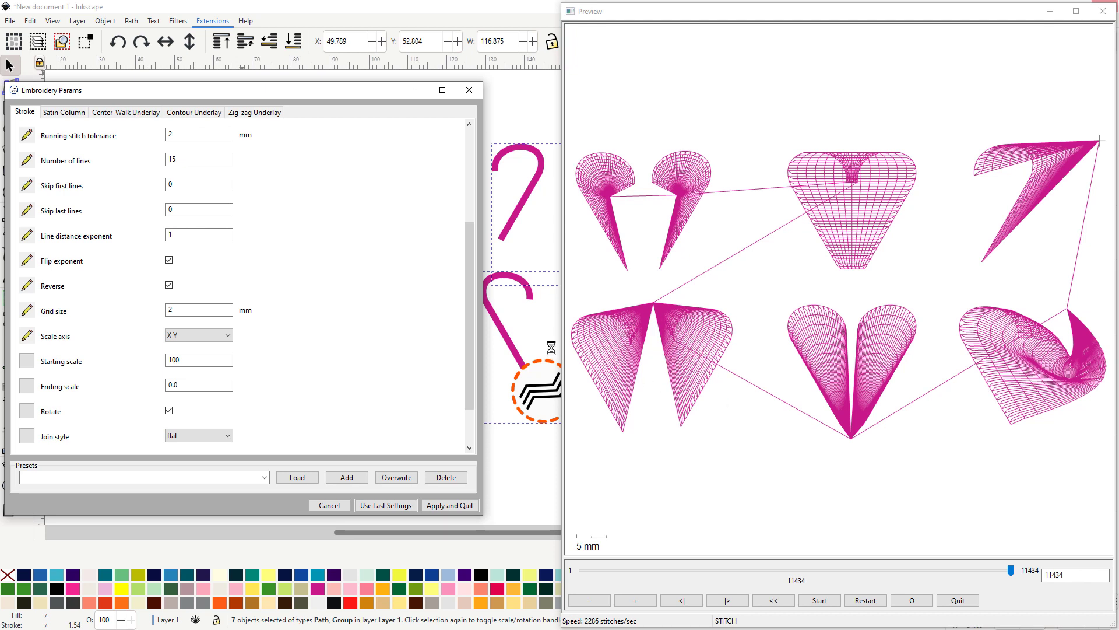
Step: Preview the hearts with the scale axis on X once more, and switch the axis to Y
left_click(228, 338)
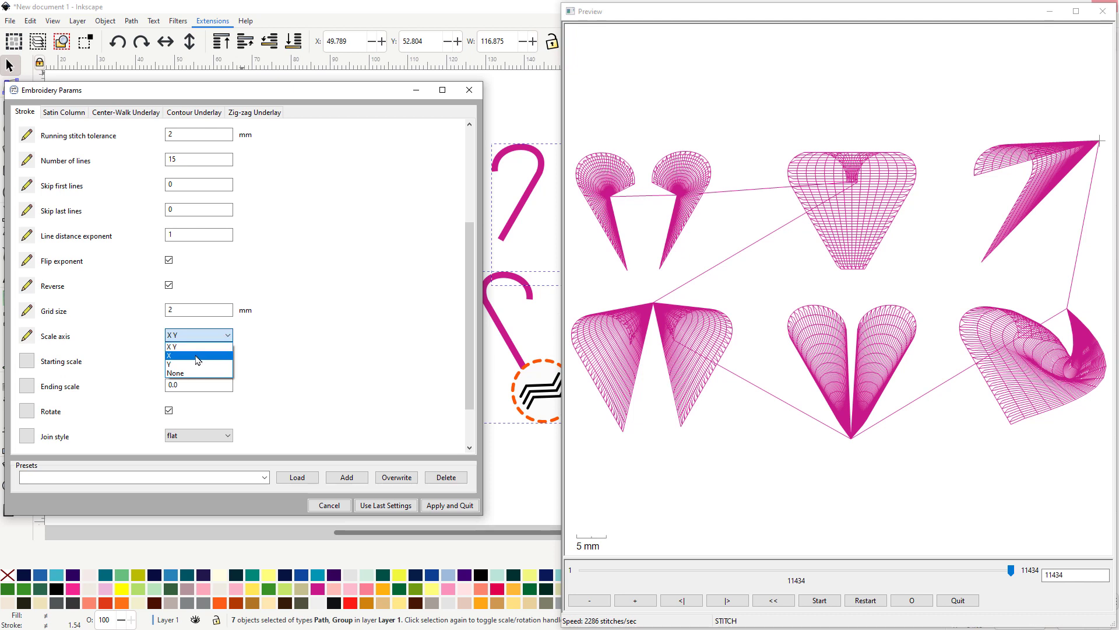
left_click(197, 356)
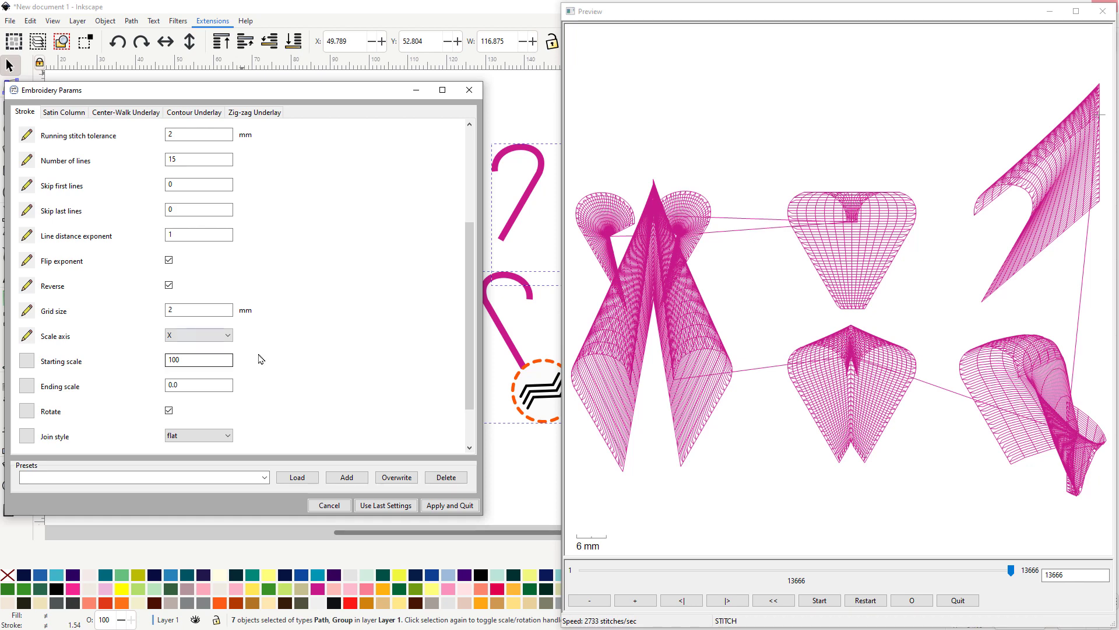
left_click(227, 336)
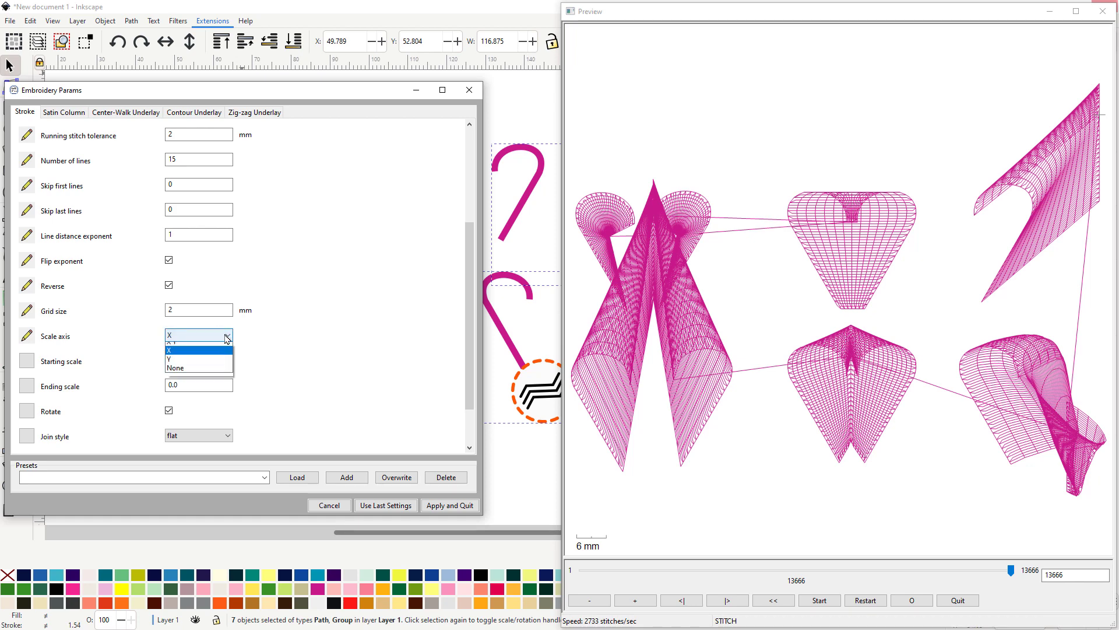
left_click(187, 366)
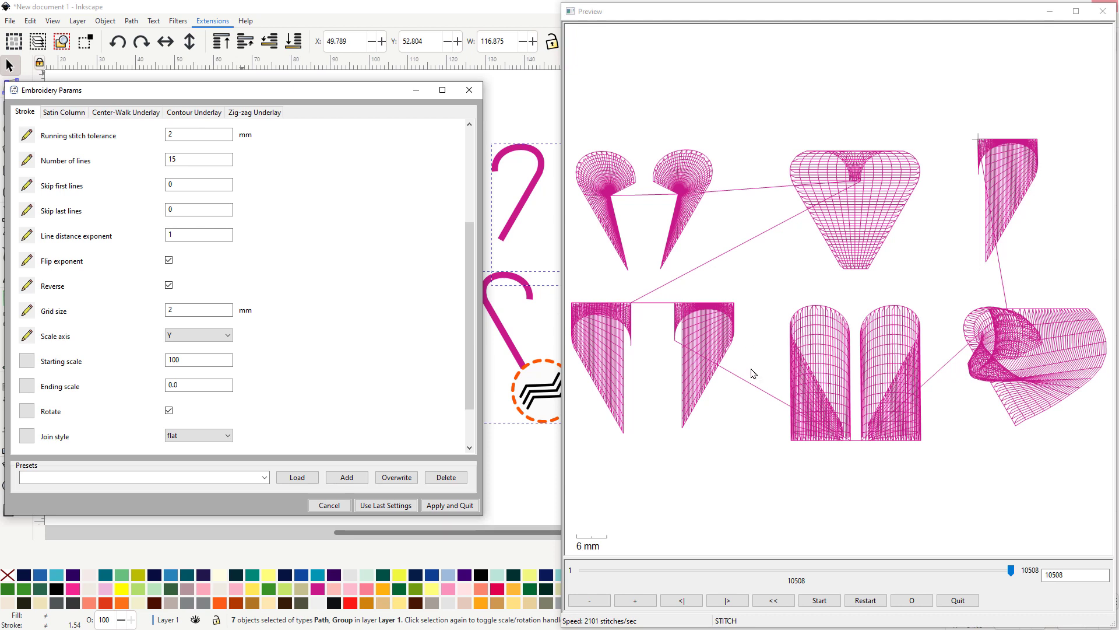
Step: Set the starting scale of the ripples to 150 and check its effect in the stitch preview
double_click(192, 360)
type("15")
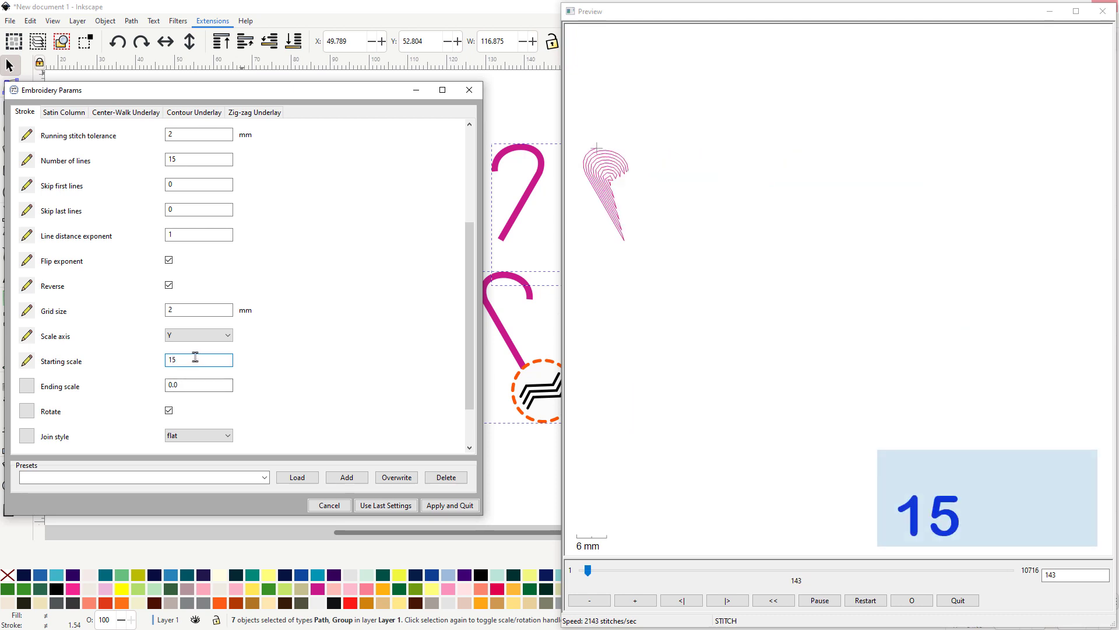
type("0")
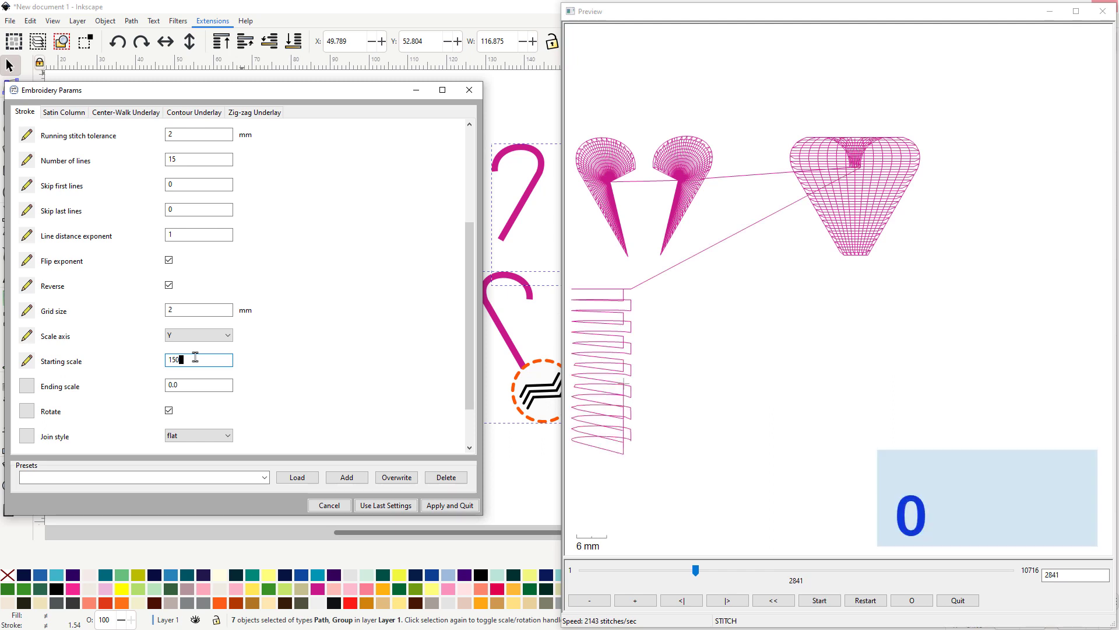
key("Return")
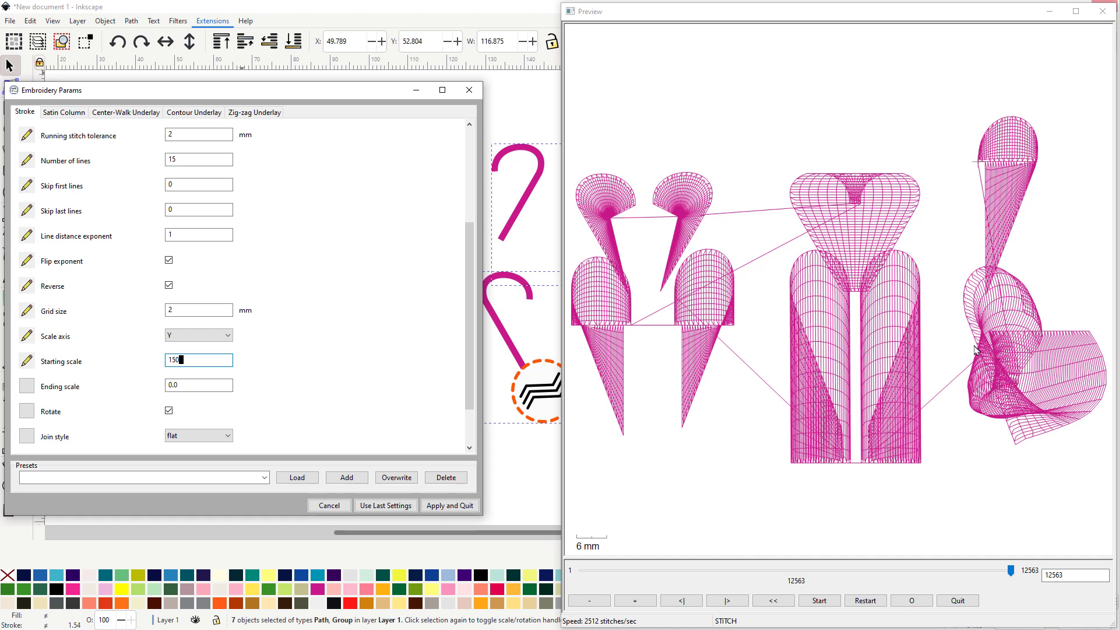
Step: Reset the starting scale of the ripples to 100 and compare the hearts in the preview
double_click(194, 359)
type("10")
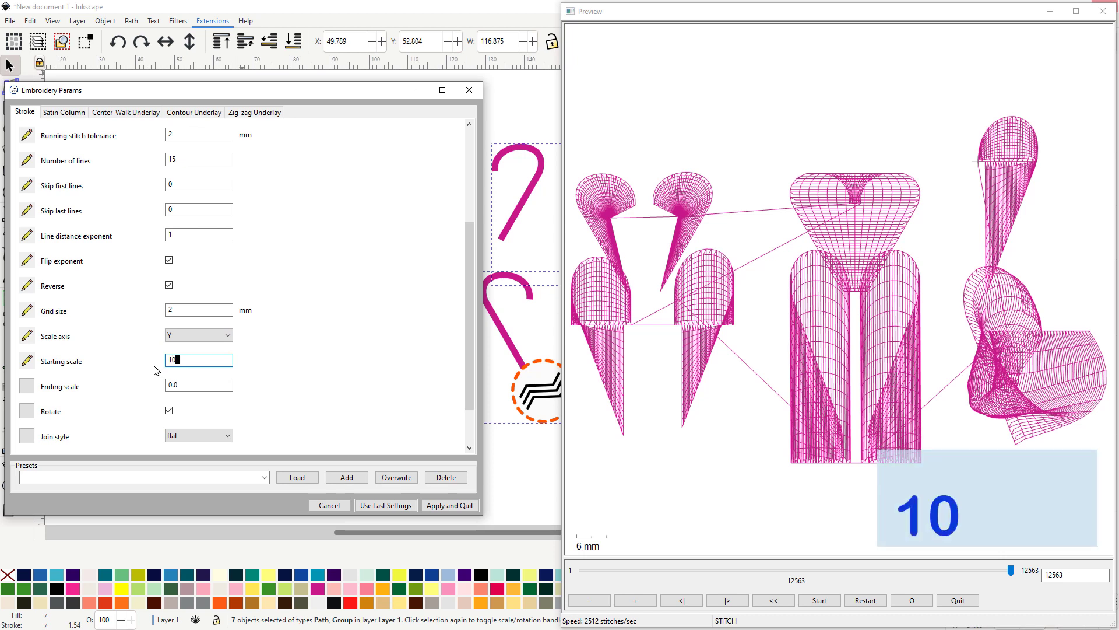
type("0")
key("Return")
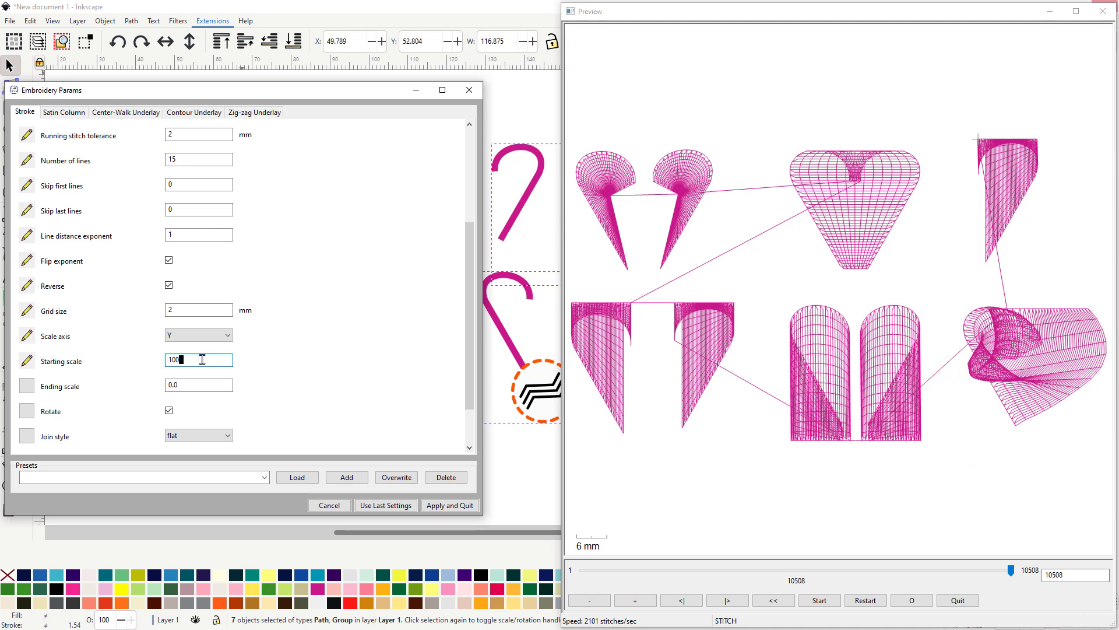
Step: Set the starting scale of the ripples to 200 and check its effect in the stitch preview
left_click_drag(196, 357, 143, 359)
type("200")
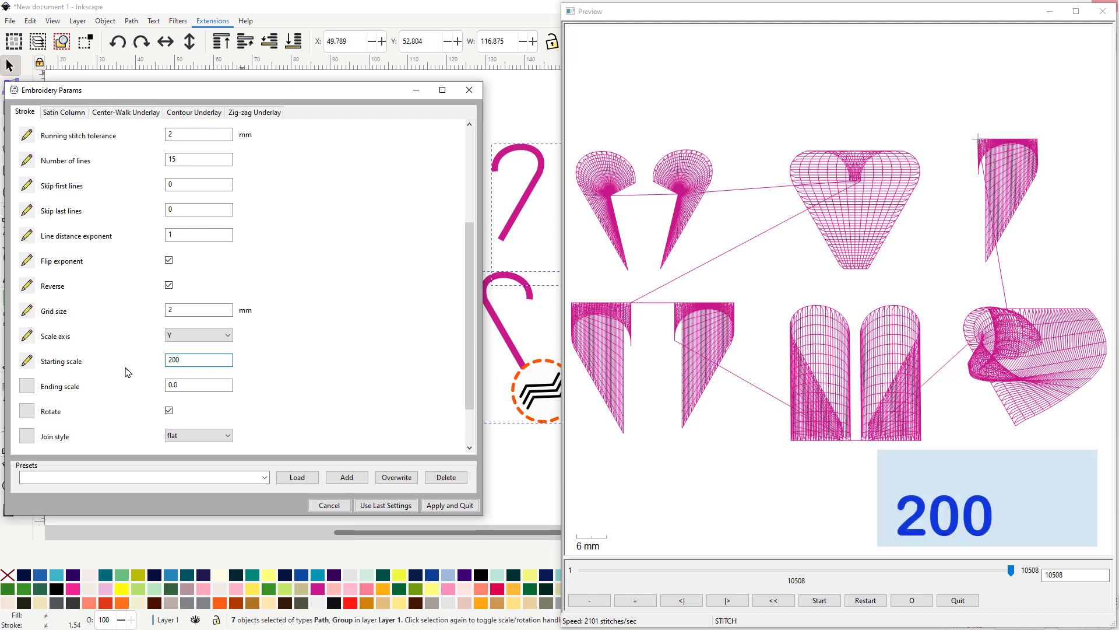
key("Return")
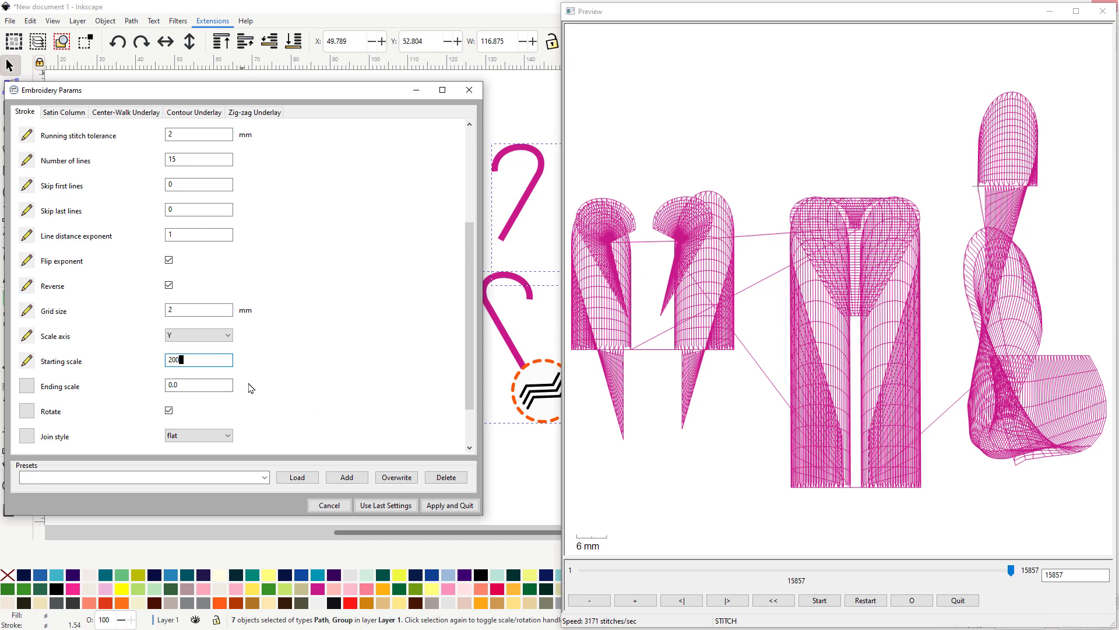
Step: Return the starting scale of the ripples to 100 and set their ending scale to 200
double_click(187, 384)
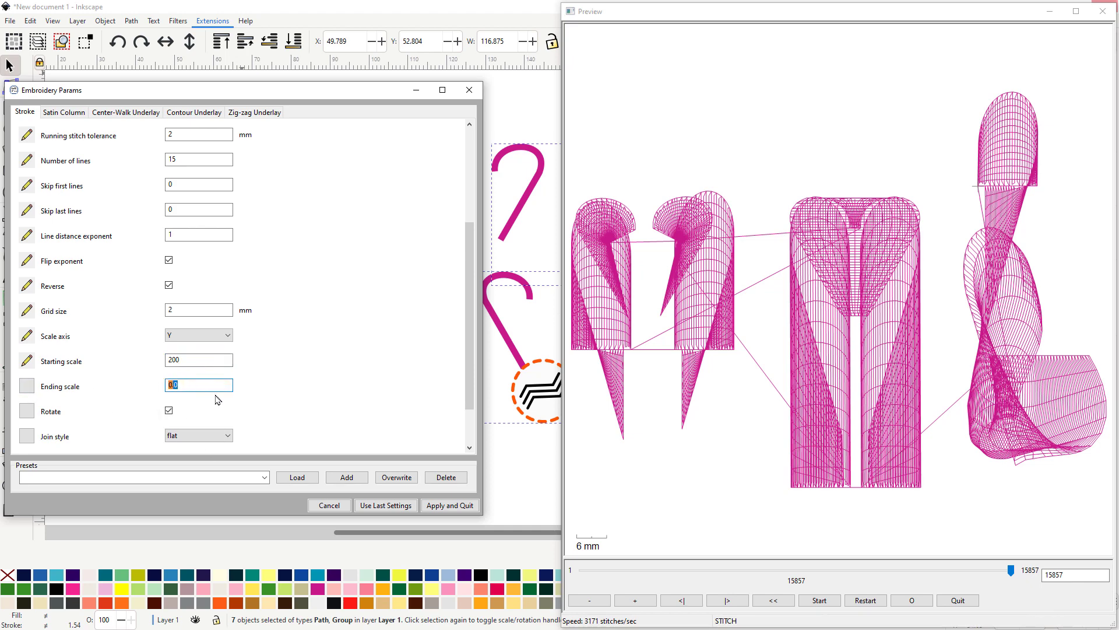
double_click(185, 359)
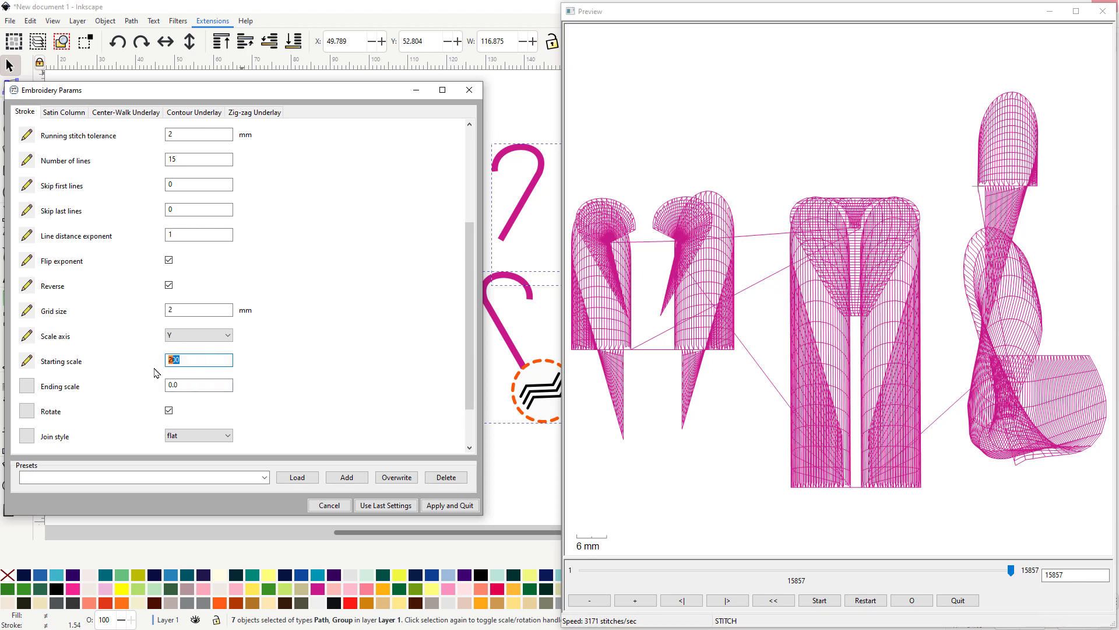
type("100")
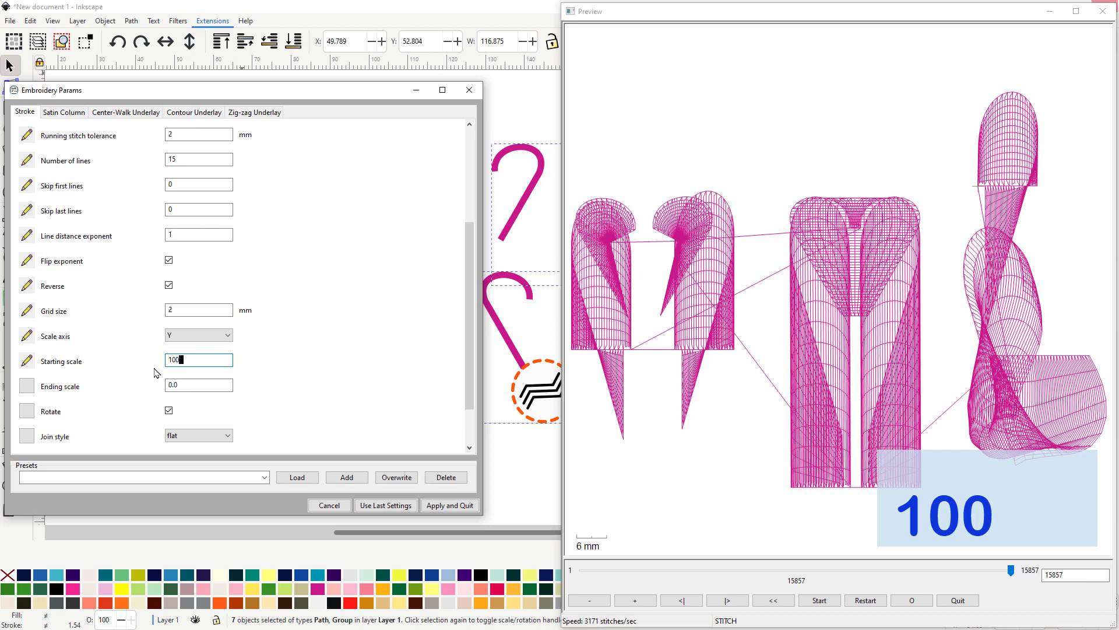
left_click(192, 385)
double_click(192, 385)
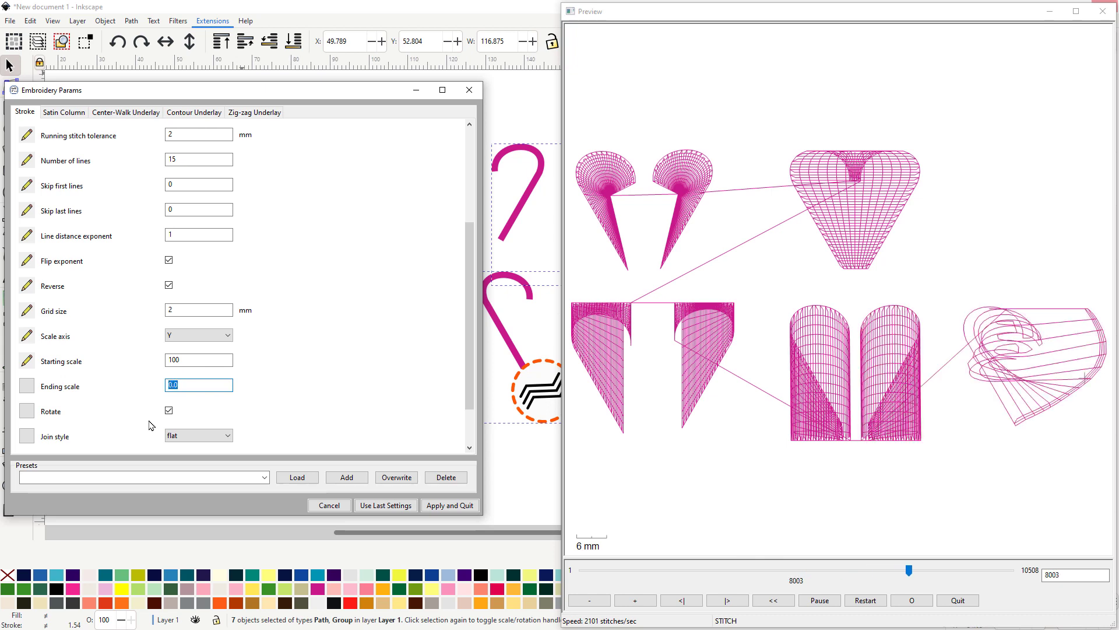
type("200")
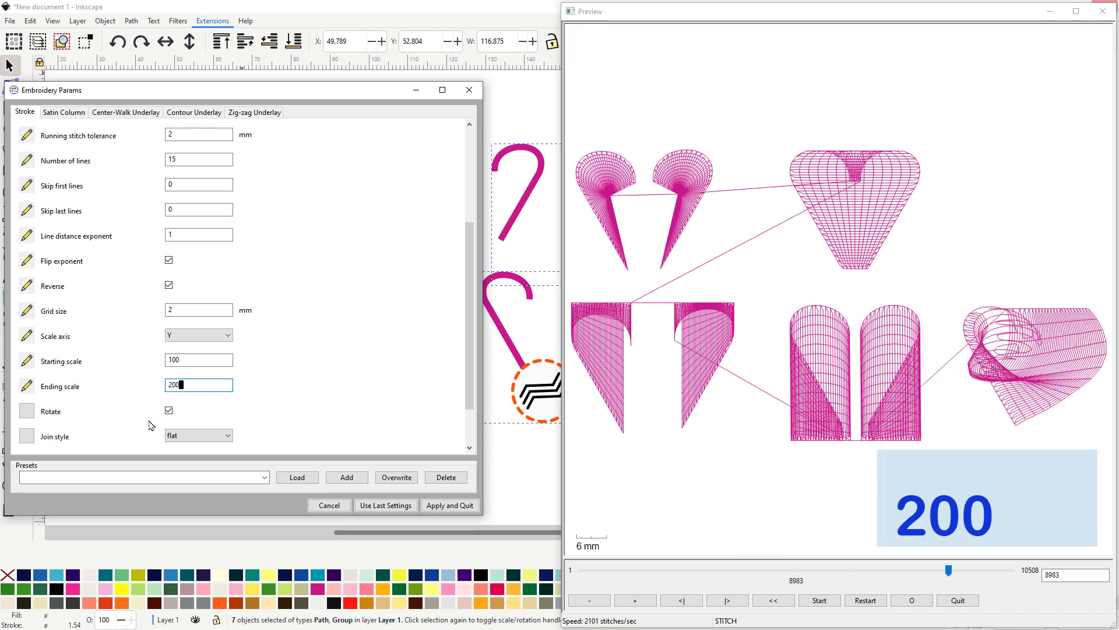
key("Return")
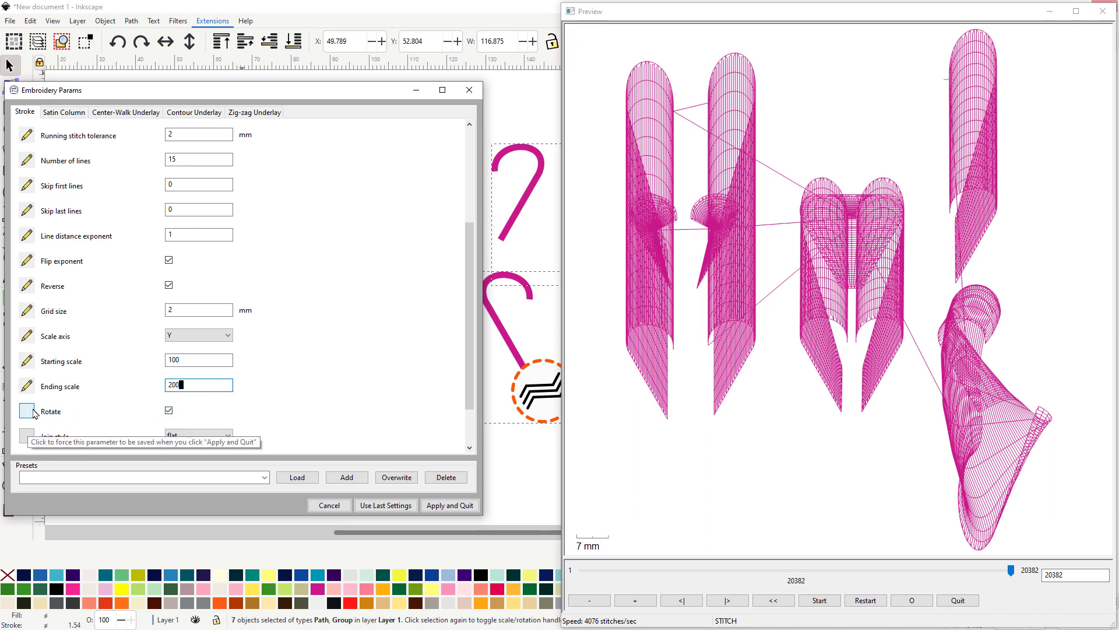
Step: Compare the ripples in the preview with Rotate off and on, and leave Rotate disabled
left_click(169, 411)
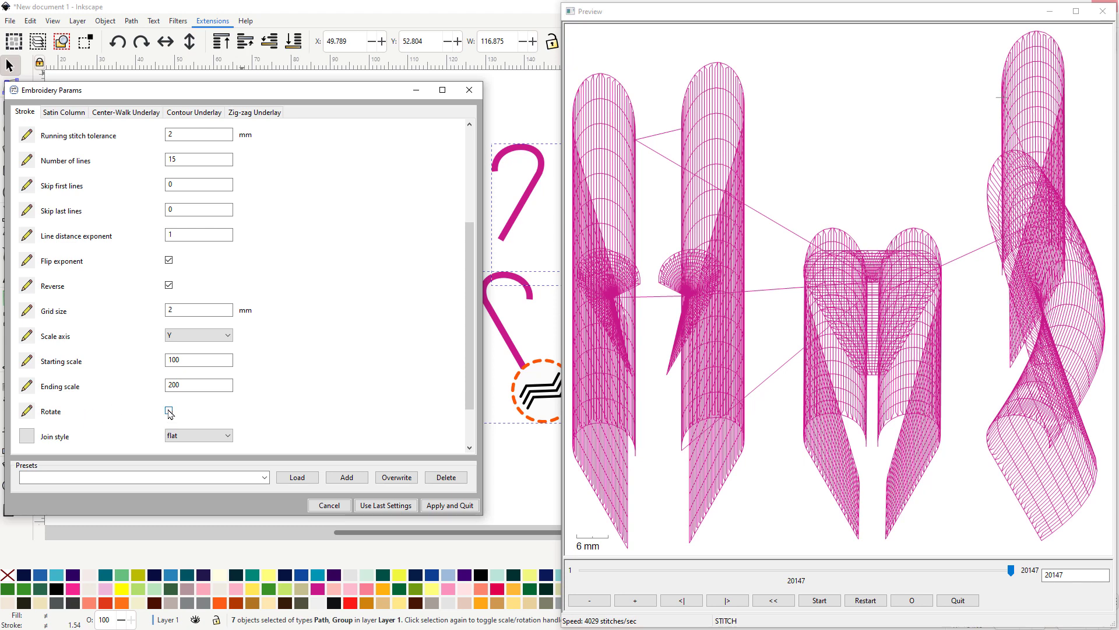
left_click(169, 411)
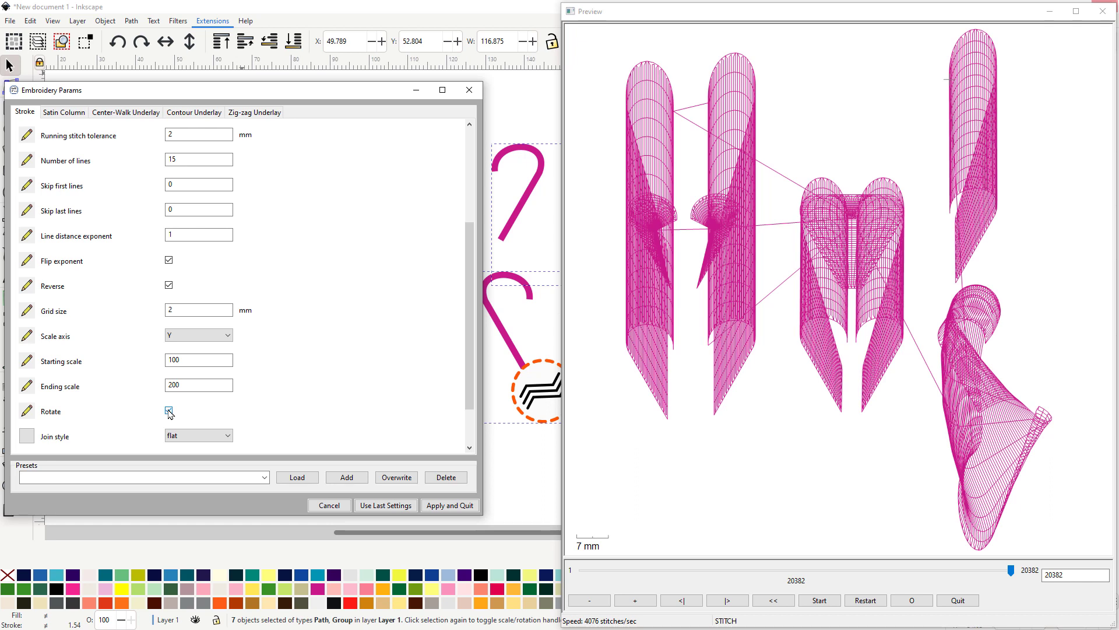
left_click(169, 411)
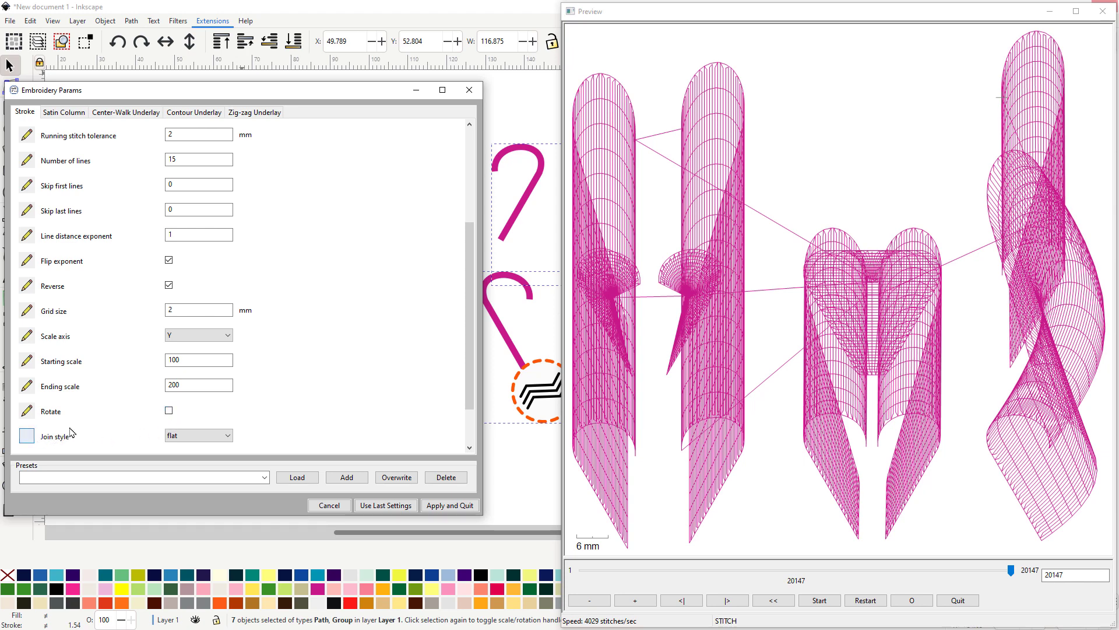
Step: Examine the flat joins at the lower ends of the ripple lines, and switch the join style to point
scroll(101, 398, "down", 2)
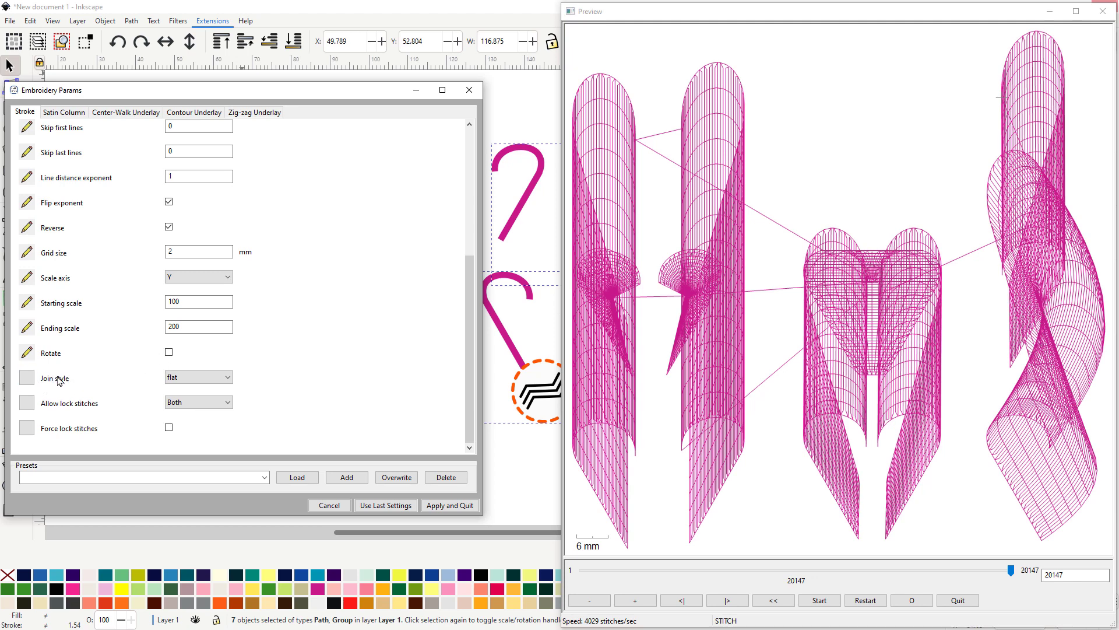
mouse_move(45, 384)
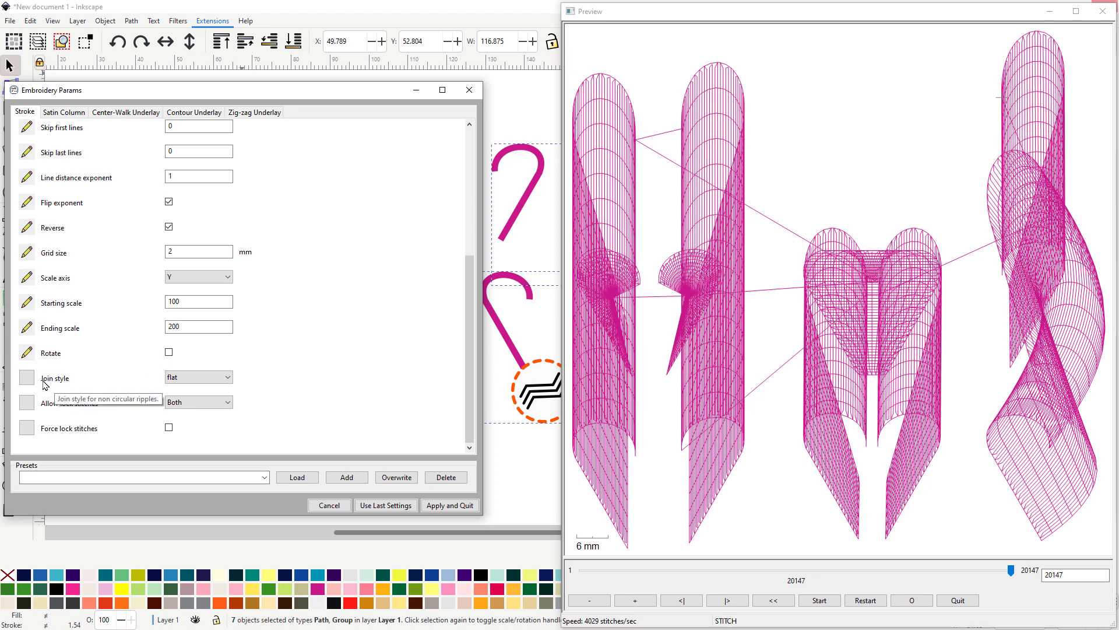
left_click(228, 380)
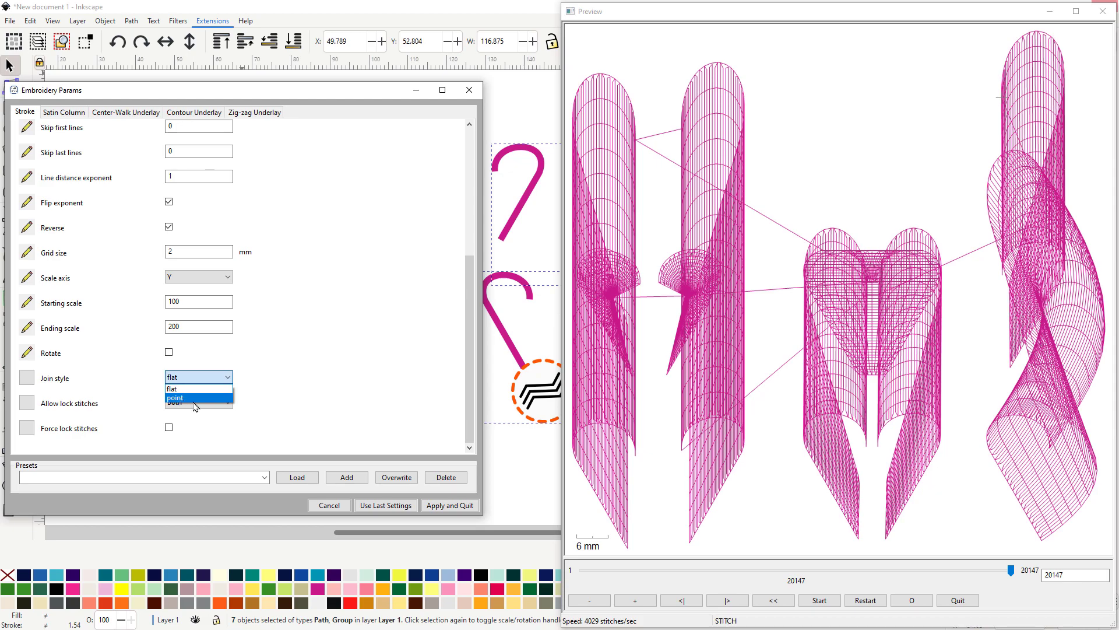
scroll(615, 500, "up", 4)
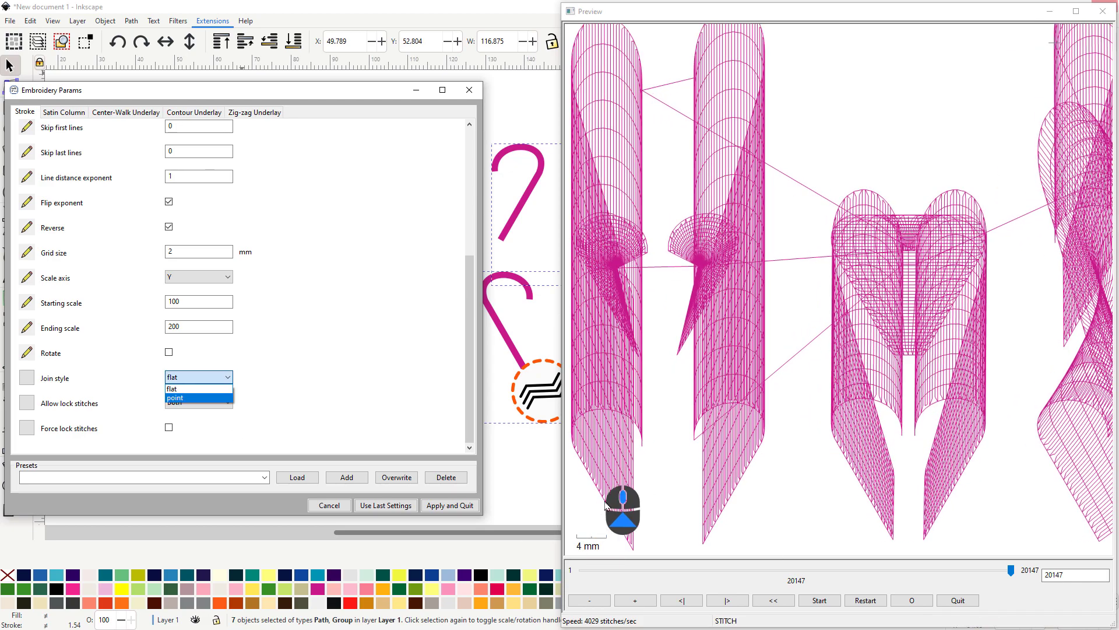
scroll(610, 500, "up", 4)
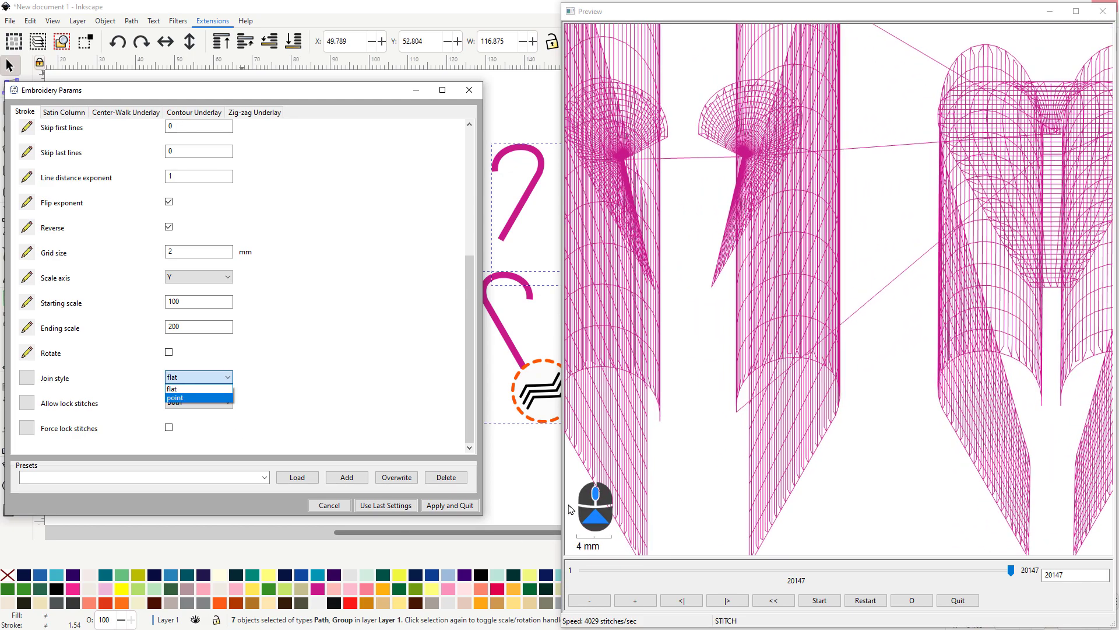
scroll(612, 495, "up", 4)
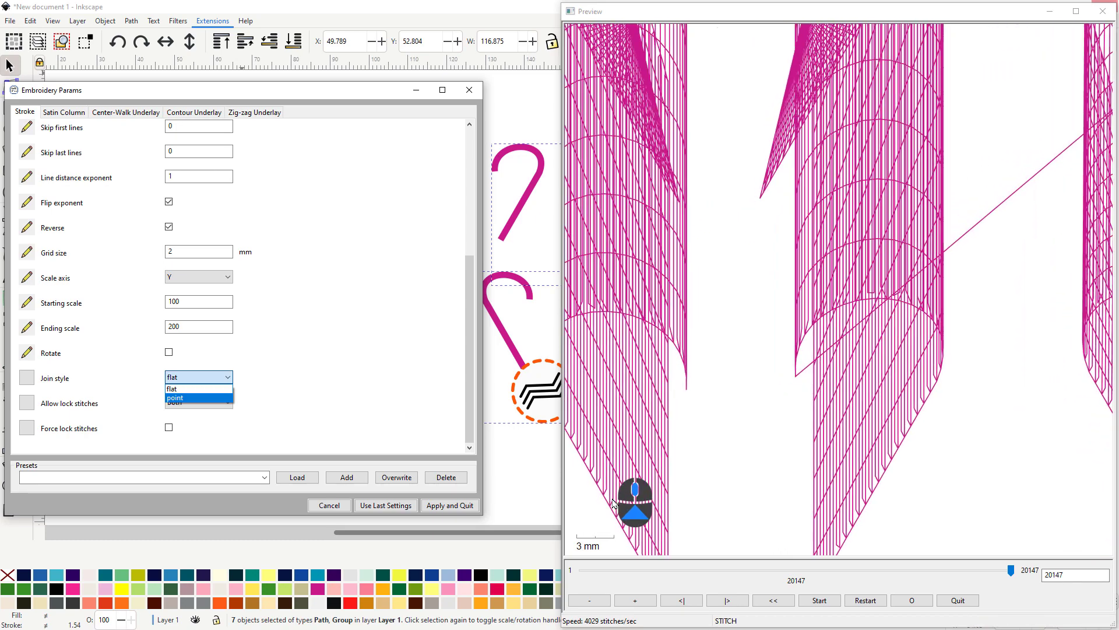
scroll(615, 497, "up", 3)
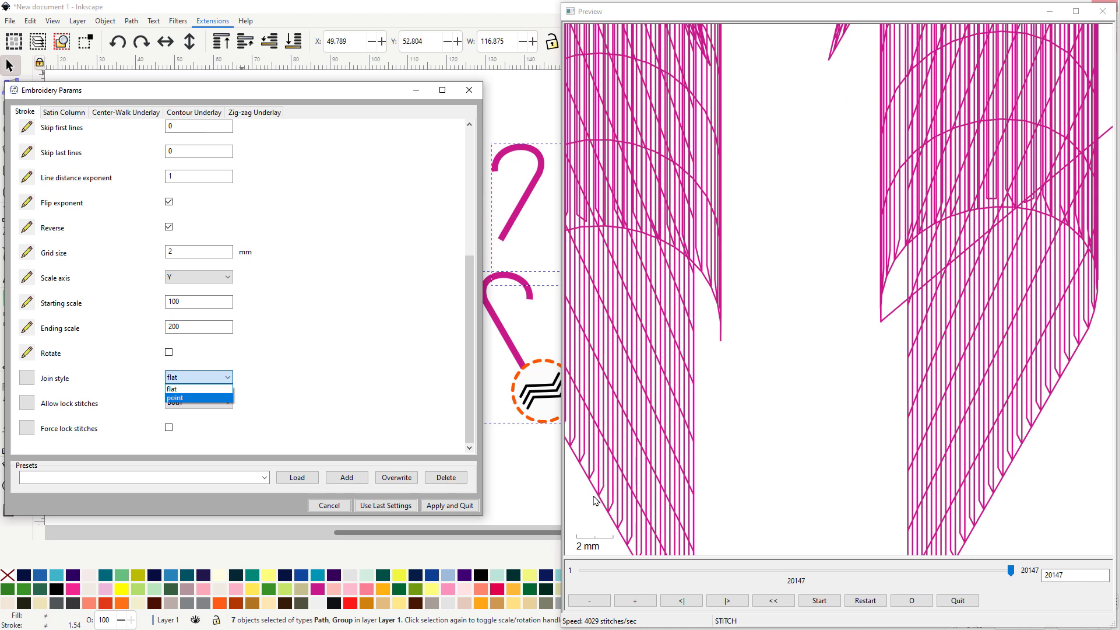
left_click(200, 399)
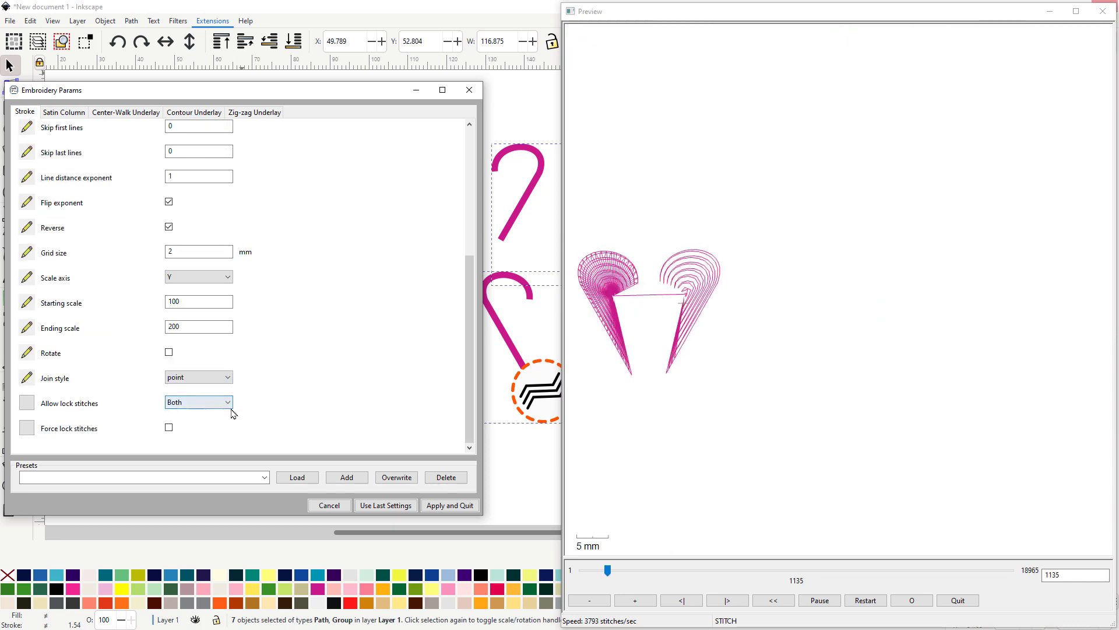
Step: Examine how the point join style connects the ripple lines at the lower tips and around the curled heart halves
scroll(615, 535, "up", 1)
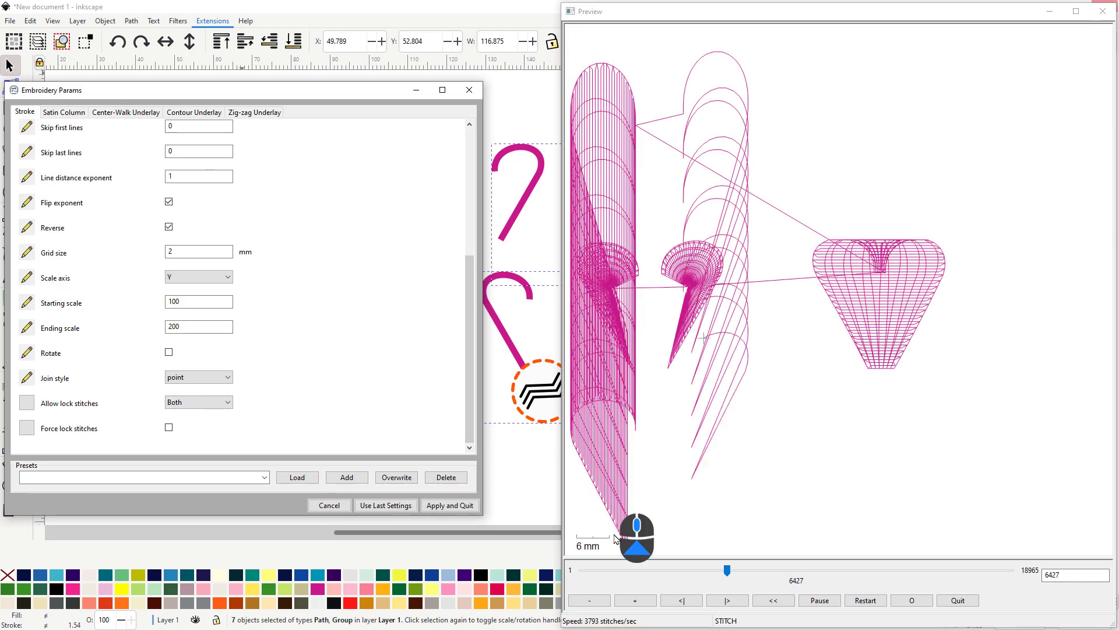
scroll(615, 537, "up", 5)
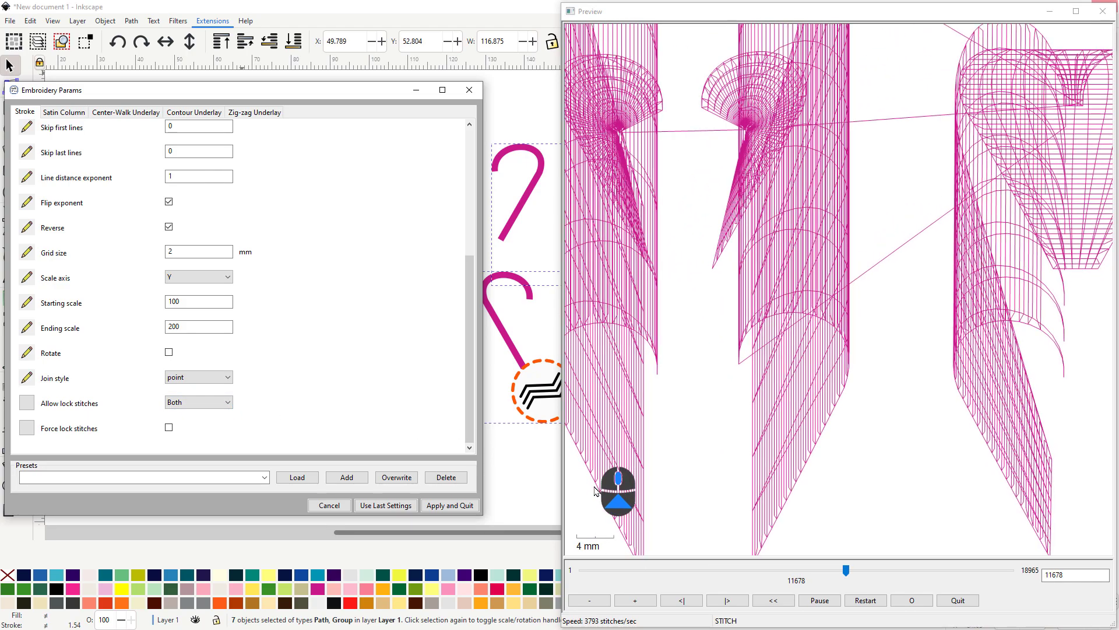
scroll(595, 491, "up", 3)
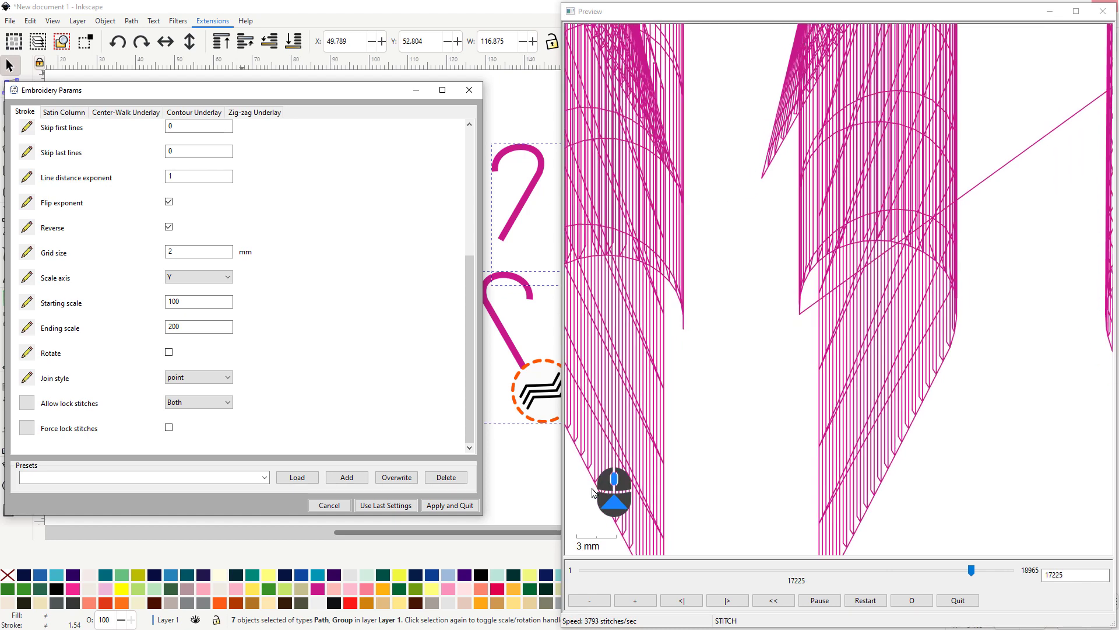
scroll(593, 492, "up", 1)
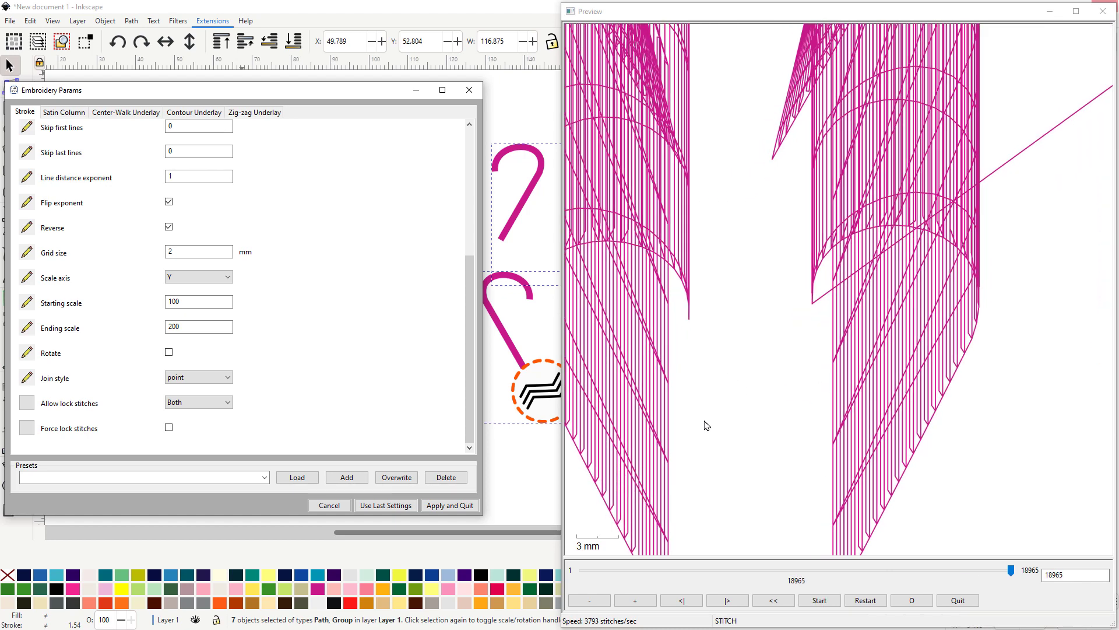
scroll(707, 436, "down", 5)
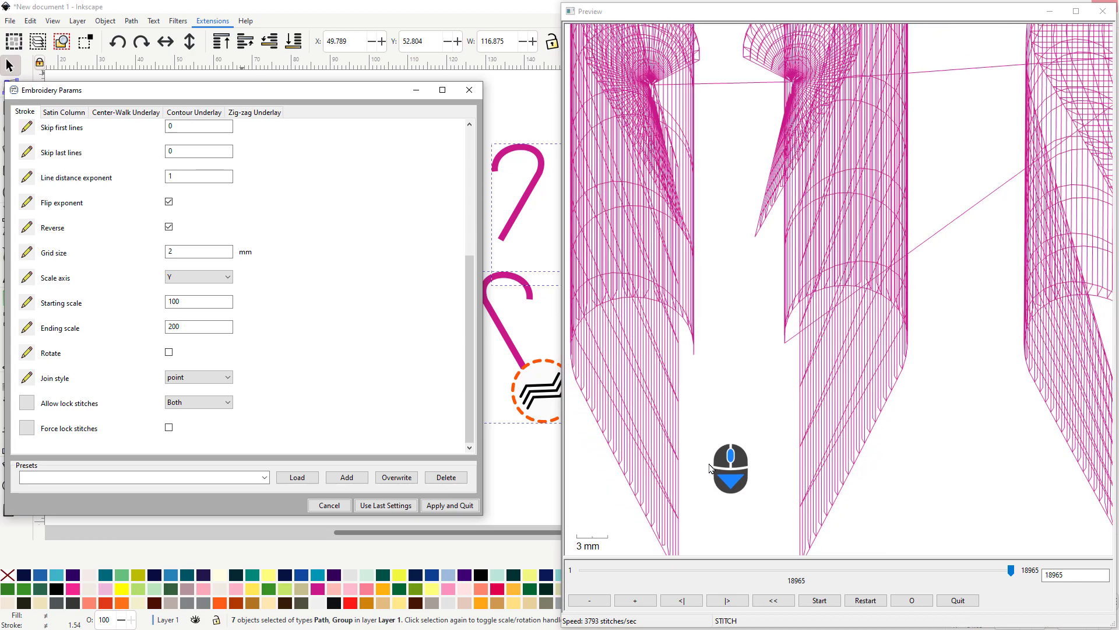
scroll(944, 271, "down", 5)
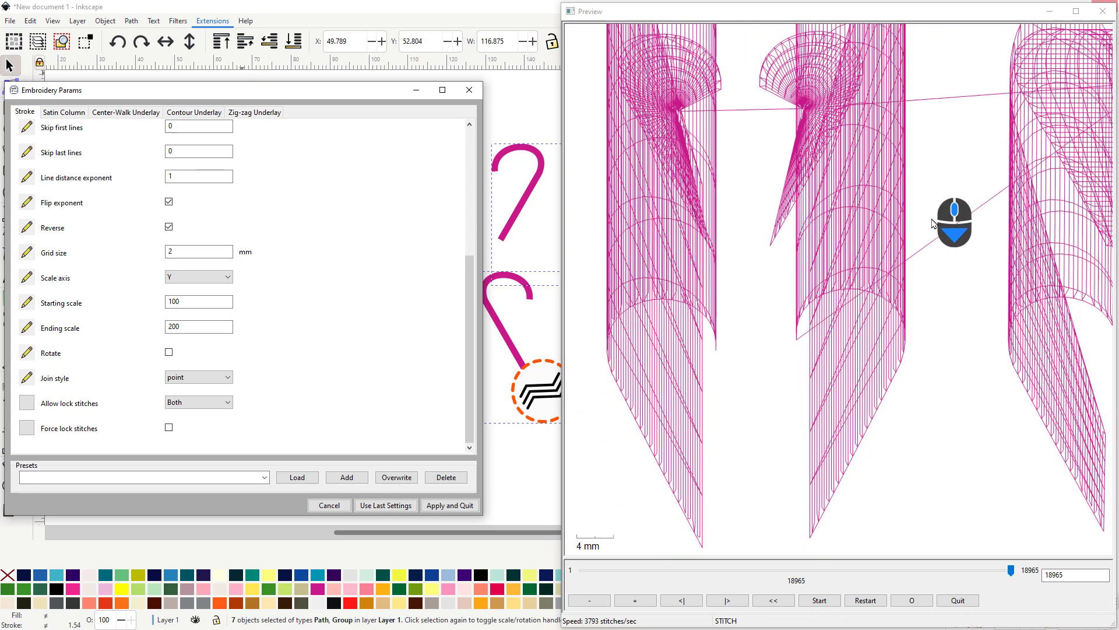
middle_click(850, 172)
scroll(822, 157, "up", 3)
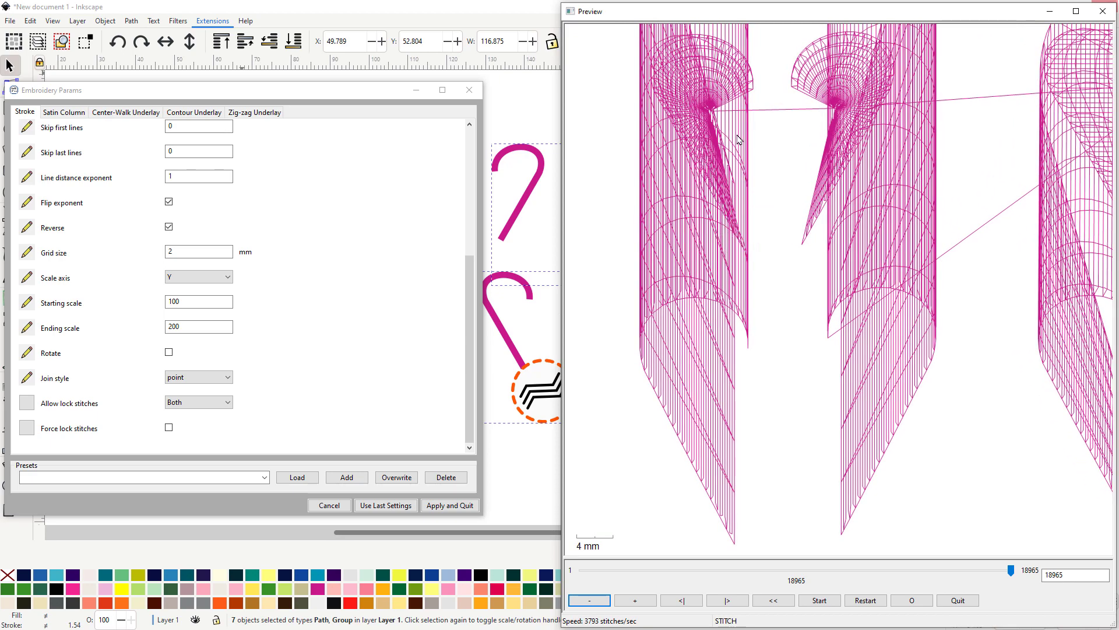
scroll(721, 53, "up", 1)
scroll(740, 51, "up", 10)
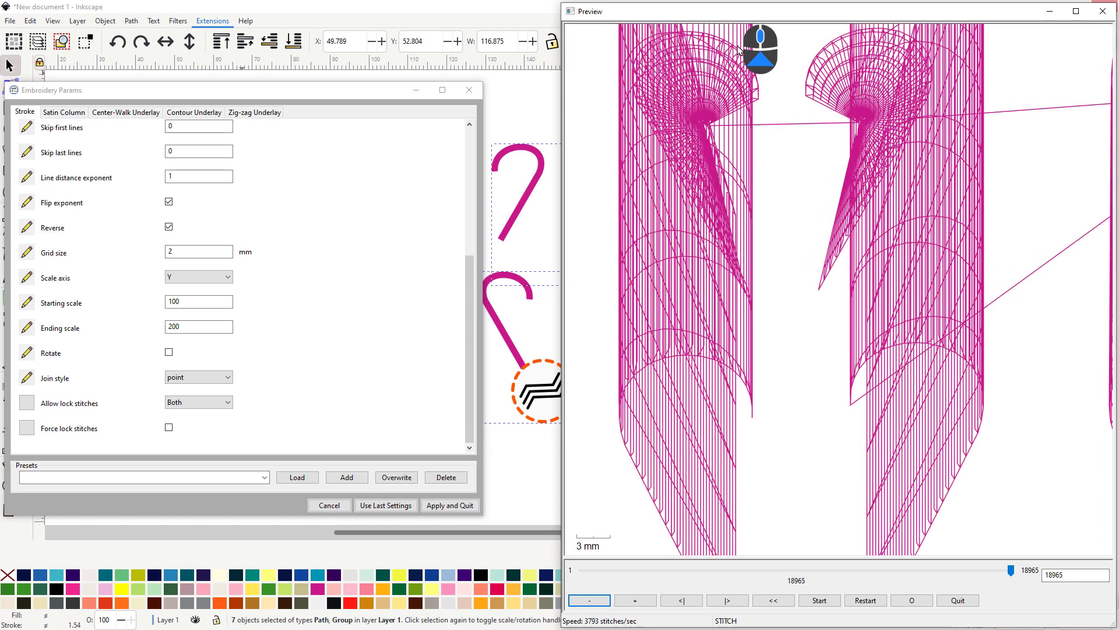
scroll(839, 108, "up", 6)
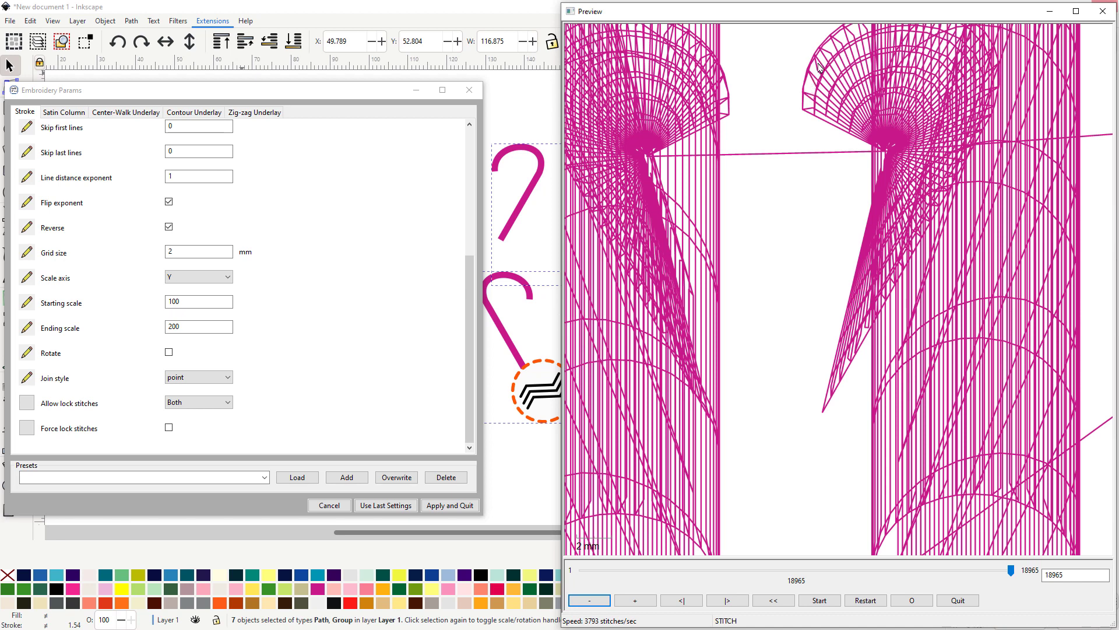
Step: Set the join style back to flat and inspect the line joins on the middle heart in the preview
left_click(229, 379)
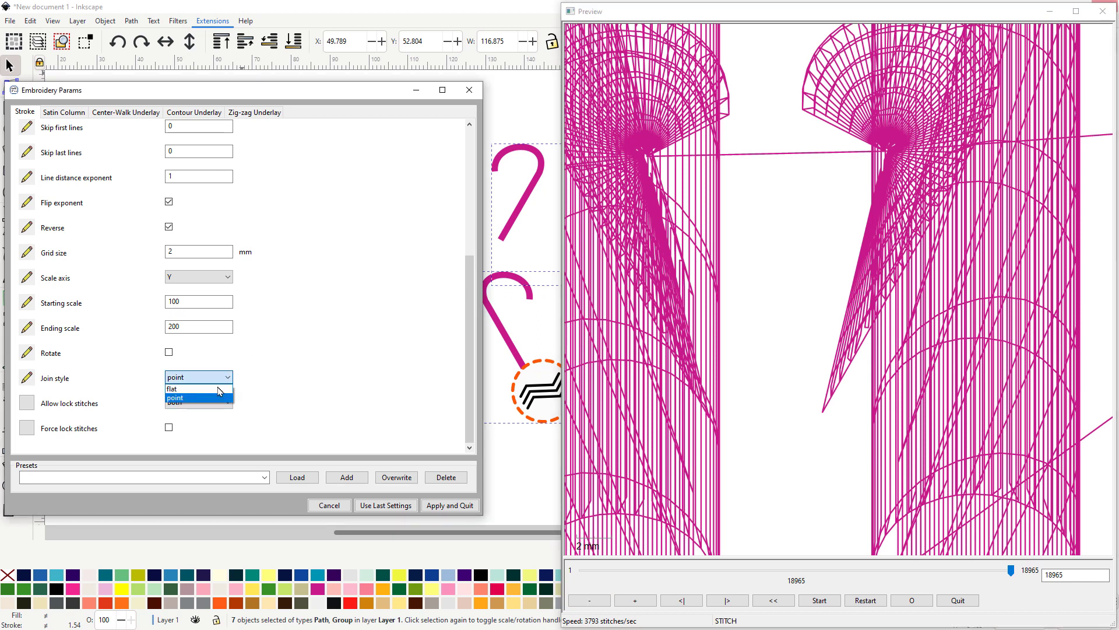
left_click(217, 394)
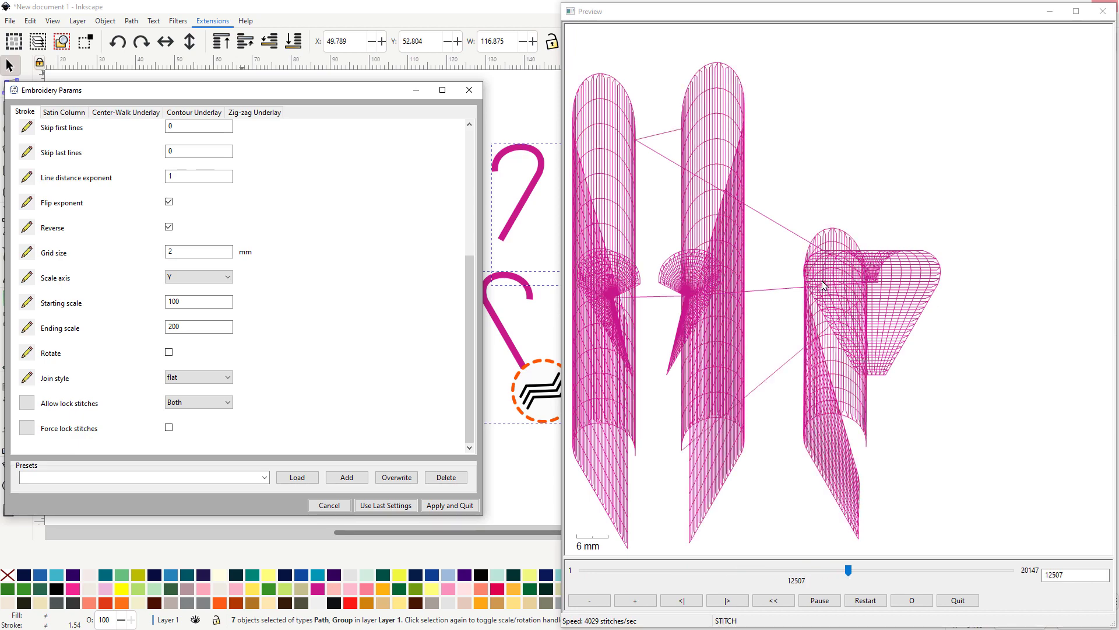
scroll(800, 257, "up", 1)
scroll(828, 263, "up", 3)
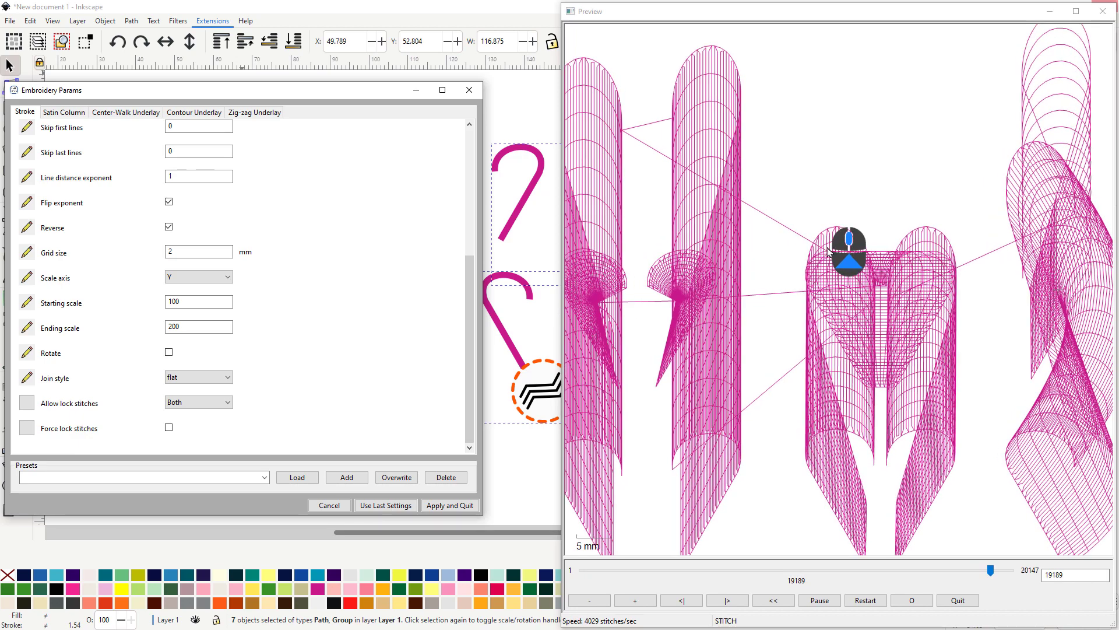
scroll(838, 282, "up", 4)
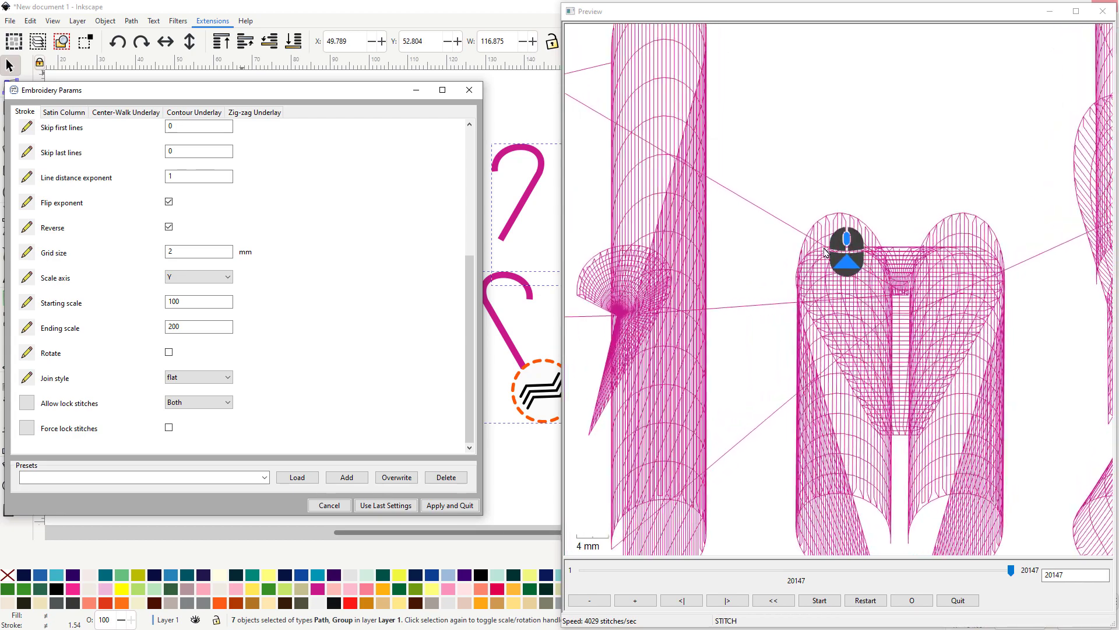
scroll(806, 300, "up", 3)
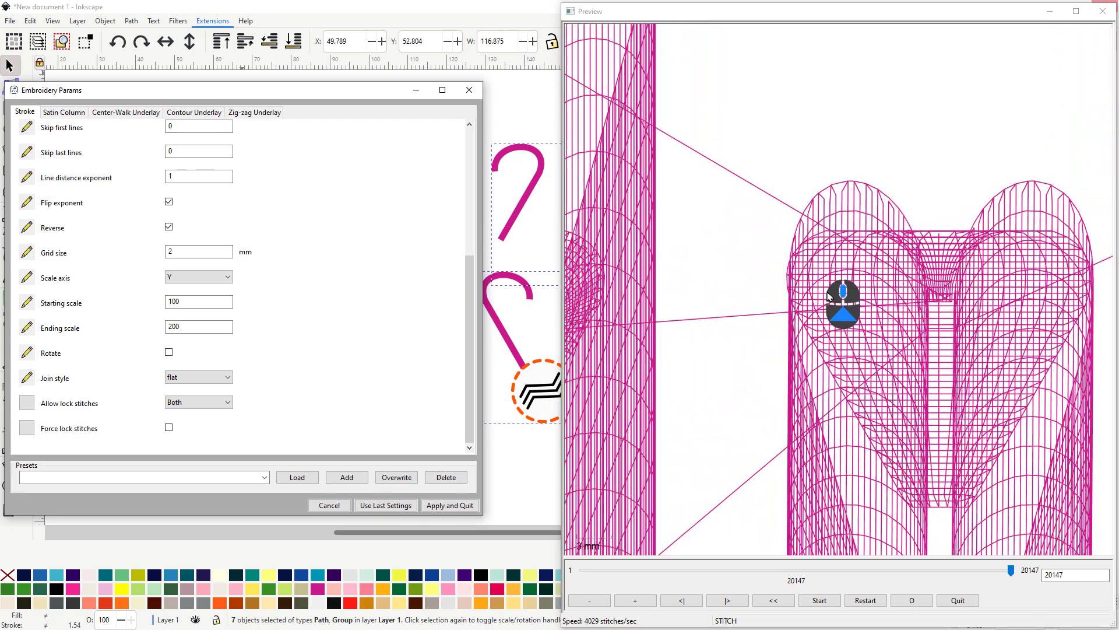
scroll(825, 306, "down", 2)
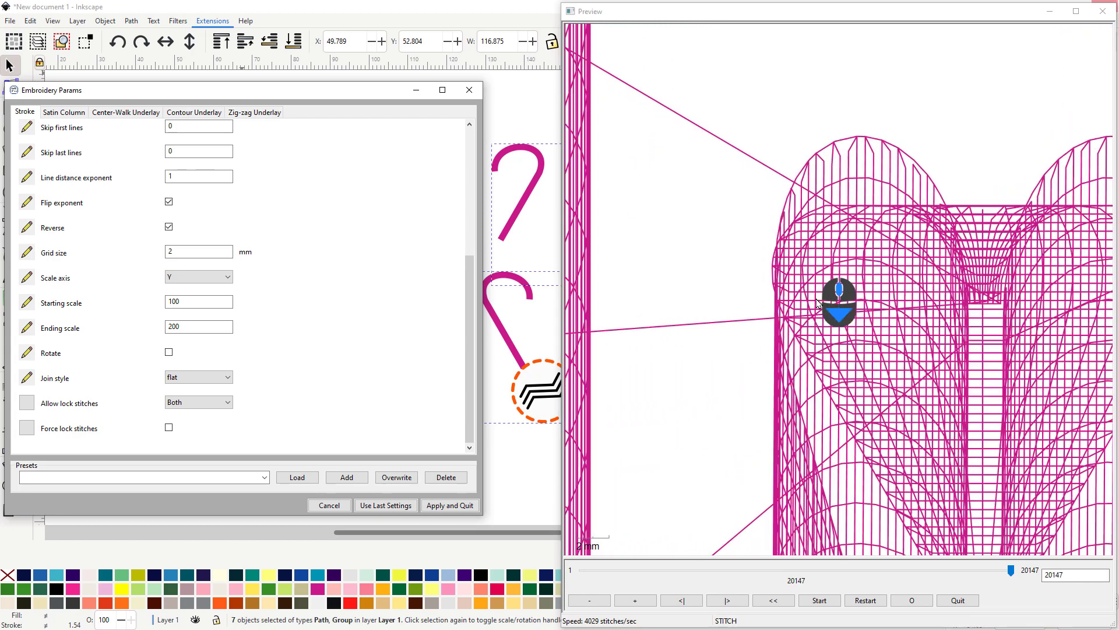
scroll(825, 282, "down", 2)
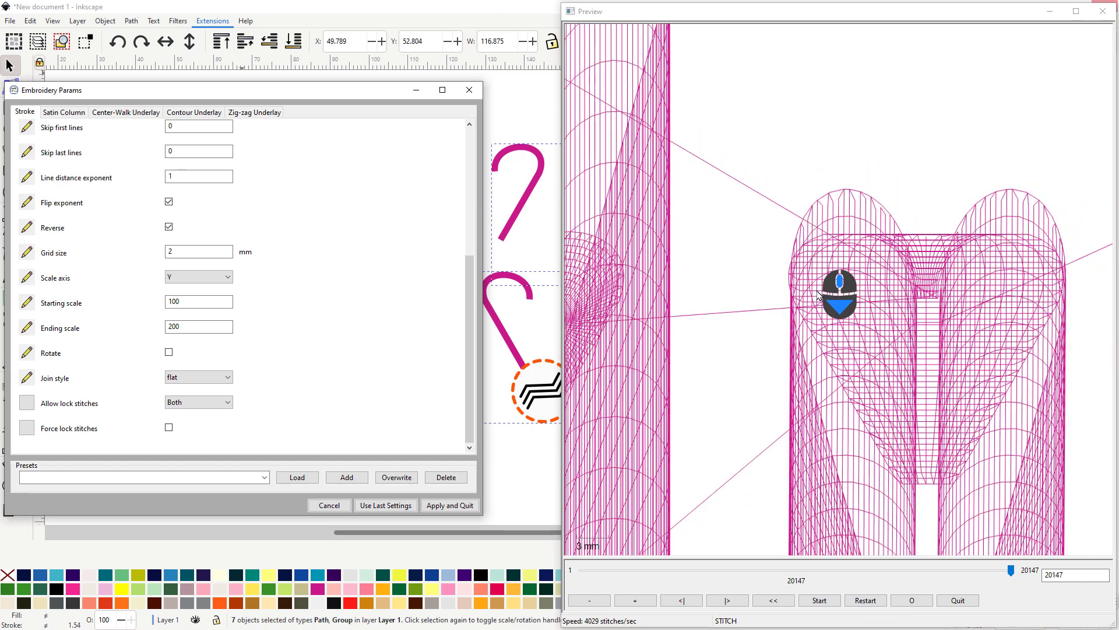
Step: Examine the flat line joins around the curled heart half next to the middle heart in the preview
scroll(793, 299, "down", 1)
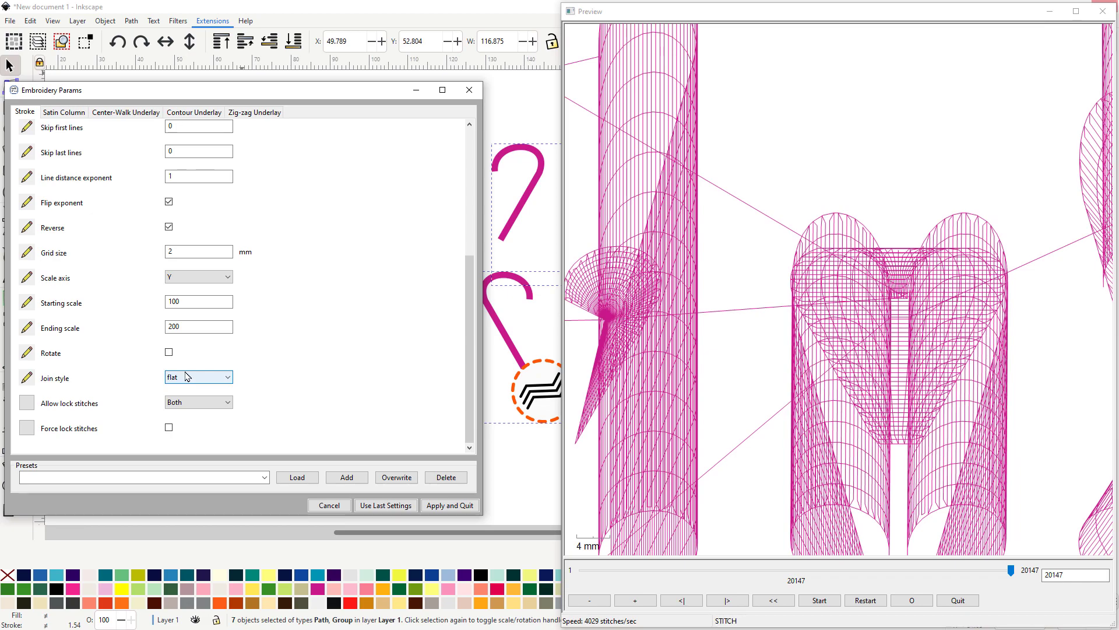
scroll(625, 436, "down", 3)
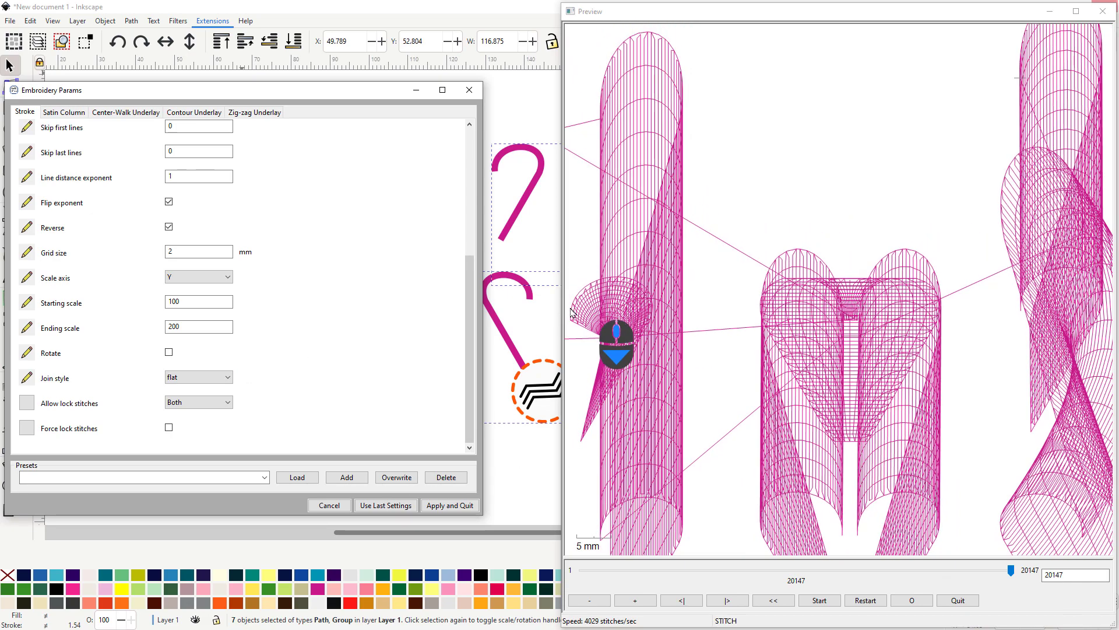
scroll(586, 307, "up", 3)
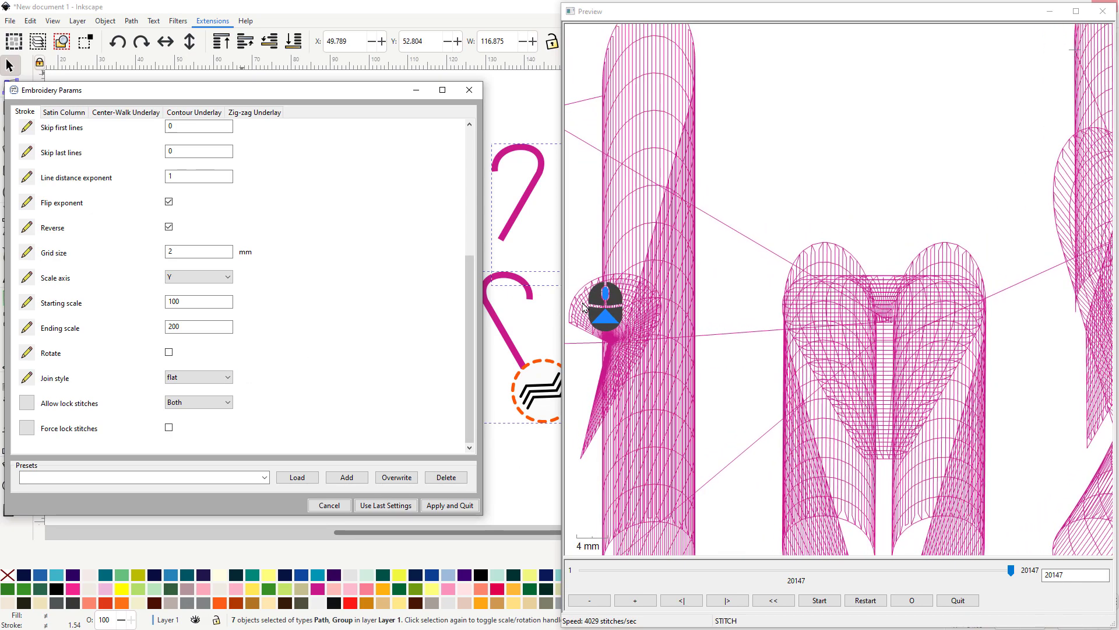
scroll(595, 293, "up", 4)
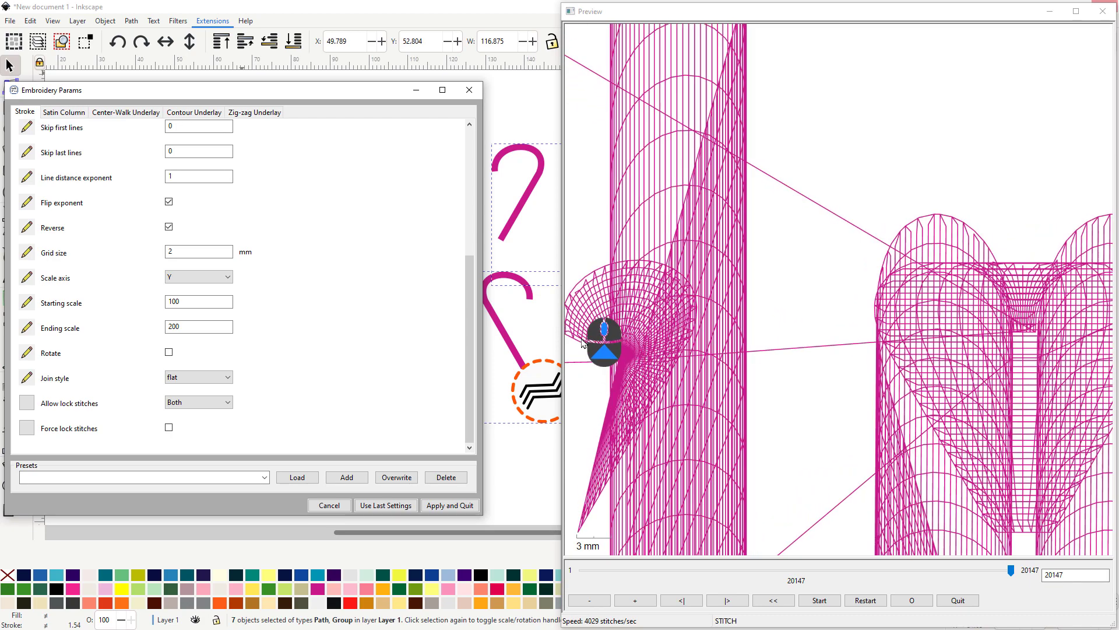
scroll(592, 321, "up", 5)
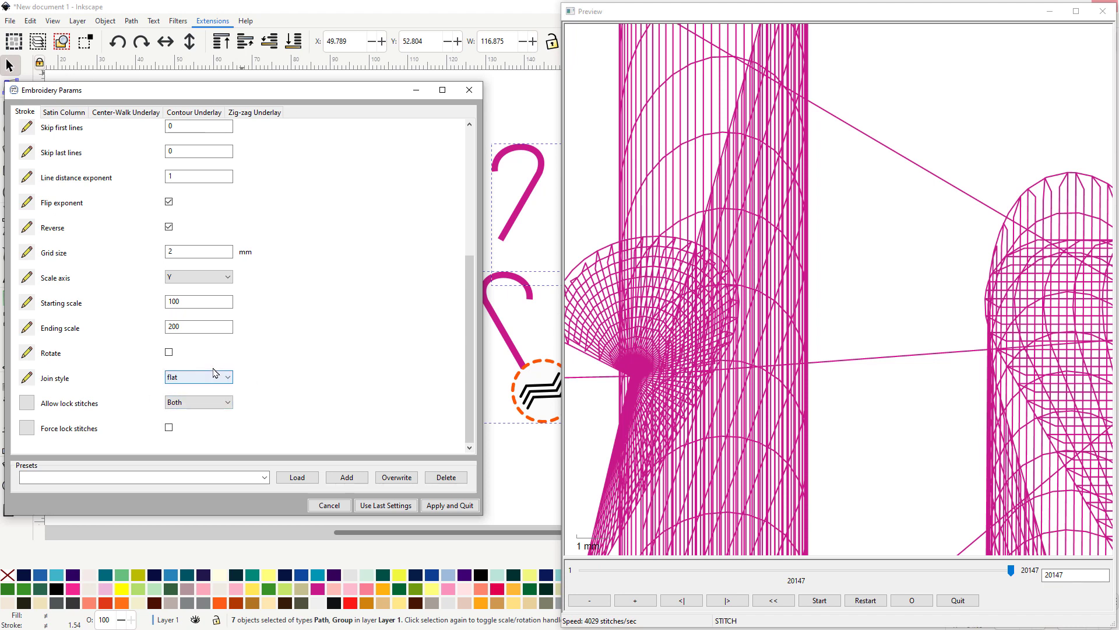
Step: Review the ripple parameters and compare the resulting ripple patterns across the differently constructed hearts in the preview
scroll(236, 359, "down", 2)
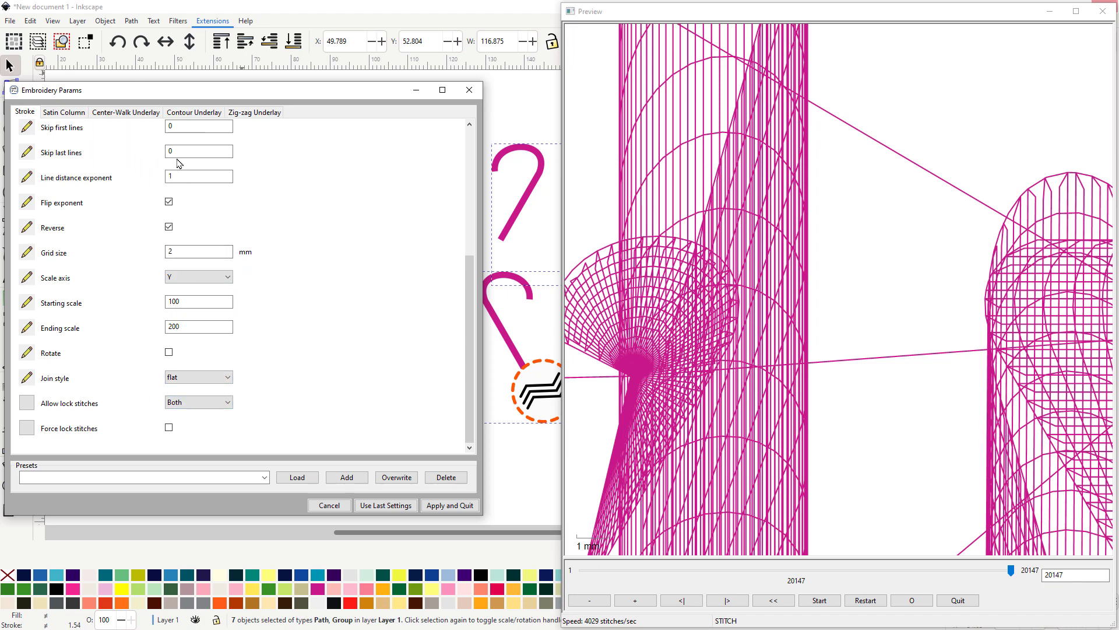
scroll(294, 306, "up", 2)
scroll(834, 297, "down", 5)
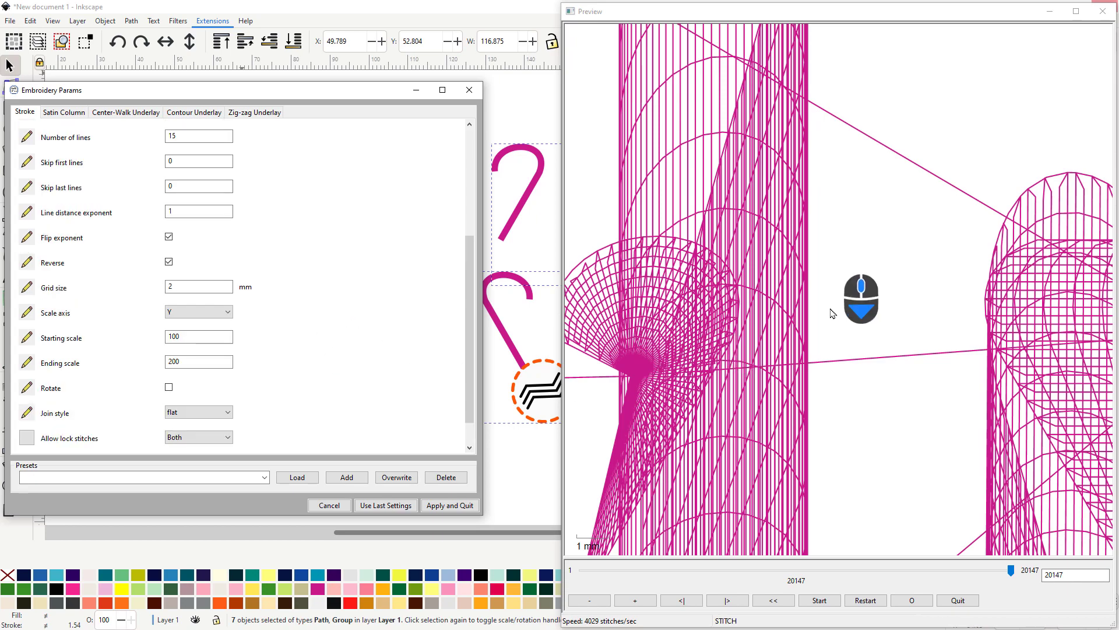
scroll(834, 297, "down", 4)
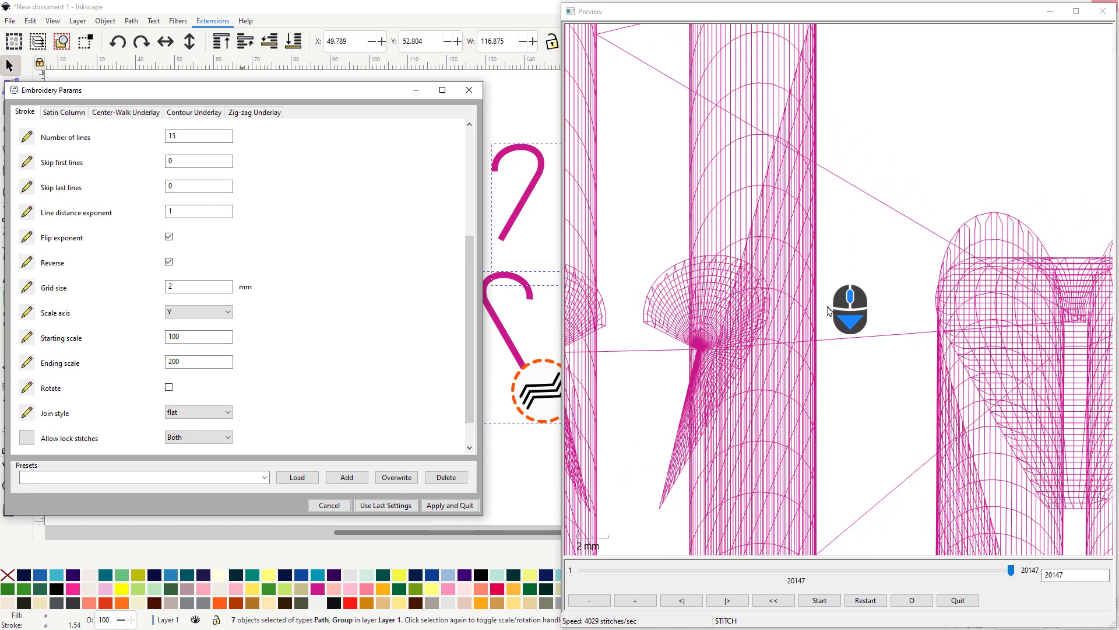
scroll(822, 313, "down", 4)
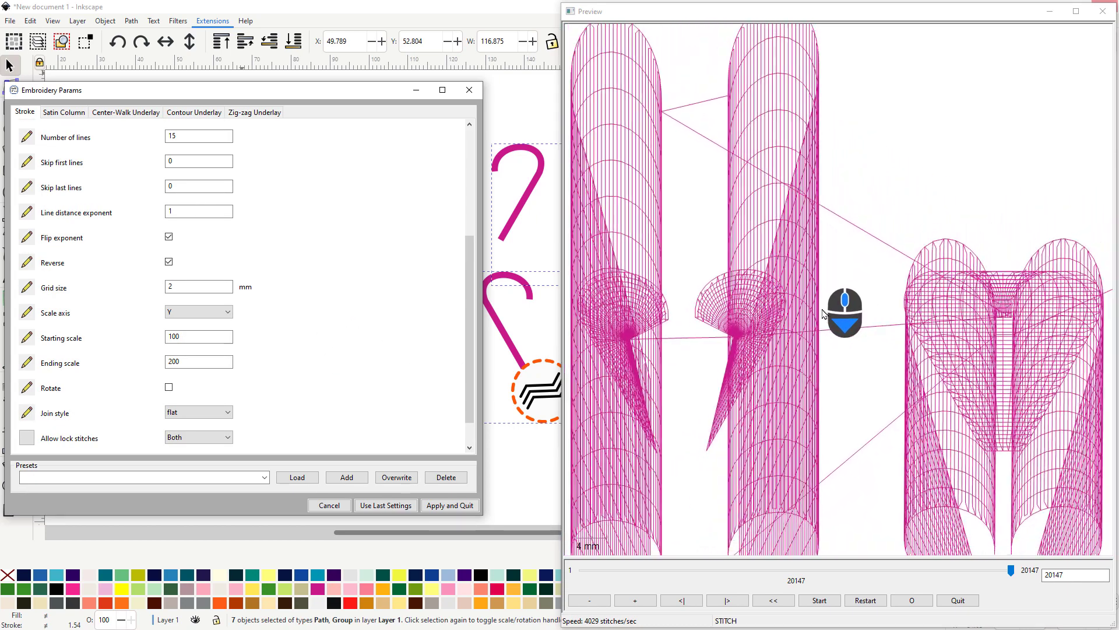
scroll(820, 317, "down", 3)
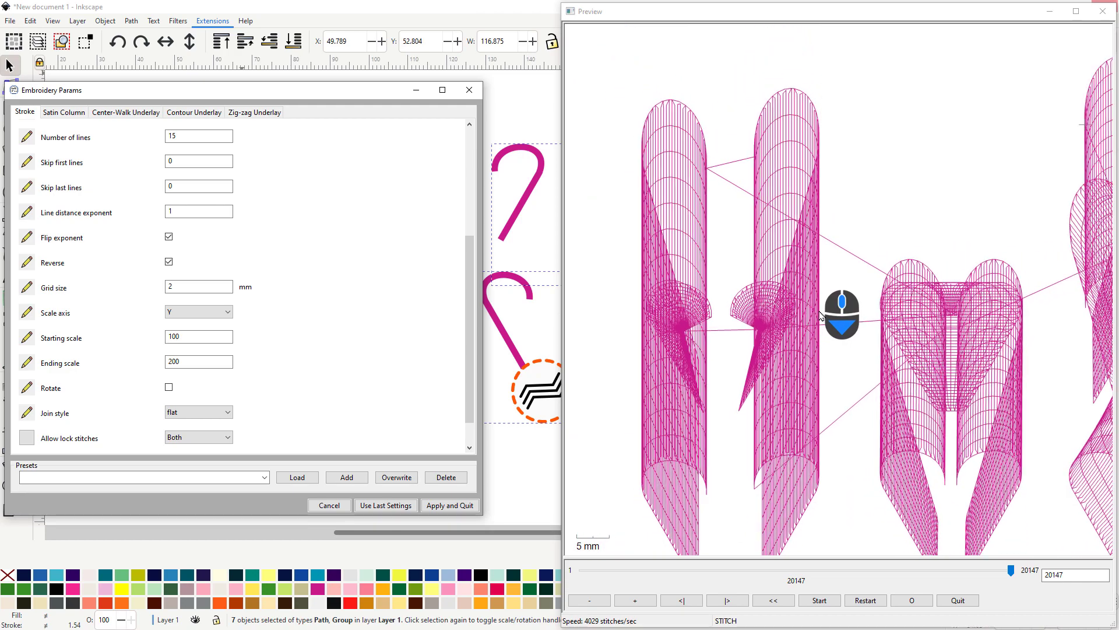
scroll(804, 420, "down", 3)
scroll(803, 420, "down", 2)
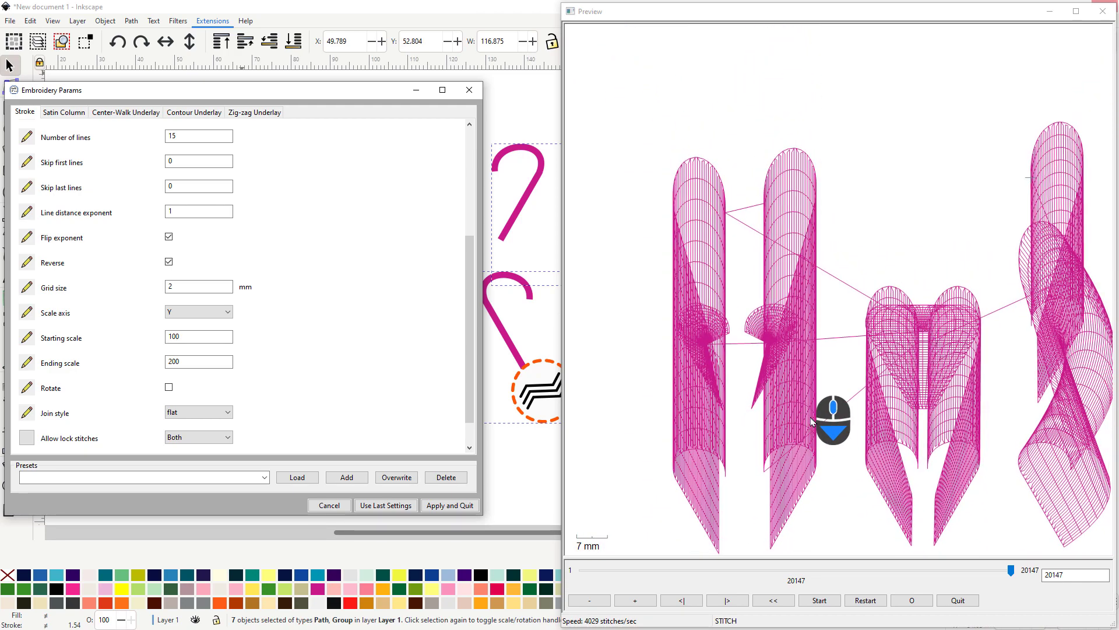
left_click(804, 396)
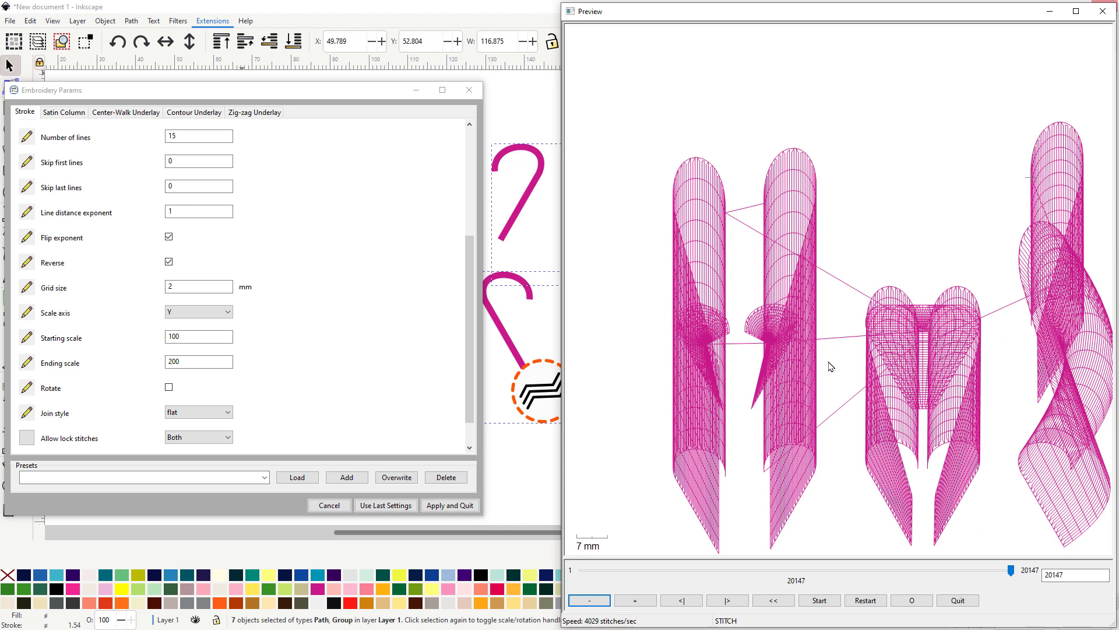